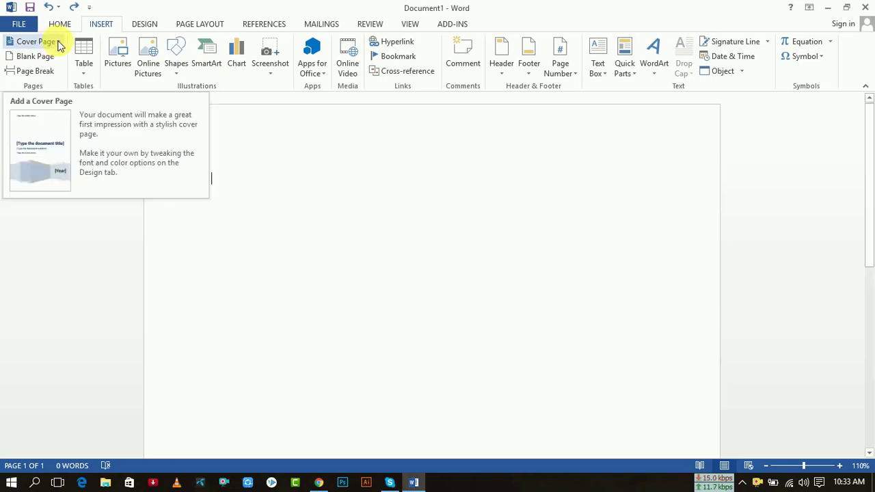
# Step: Insert the Facet cover page from the Built-in cover page gallery
pyautogui.click(49, 43)
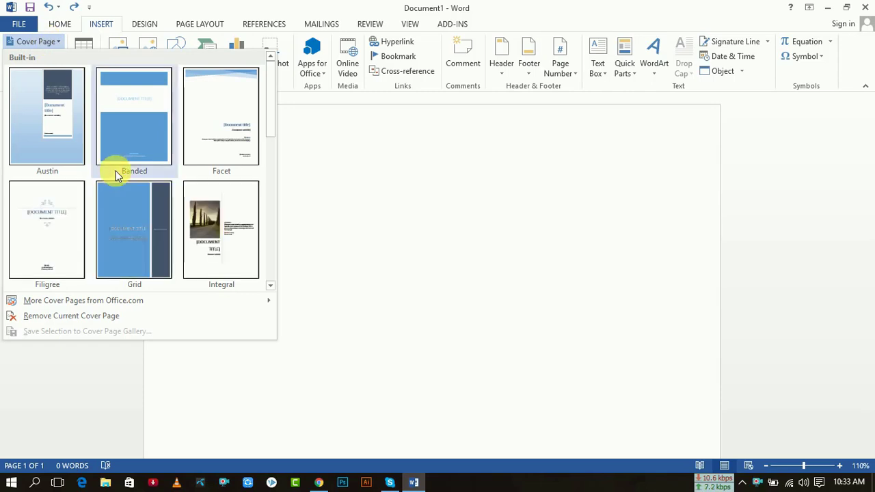
pyautogui.scroll(-5, 120, 172)
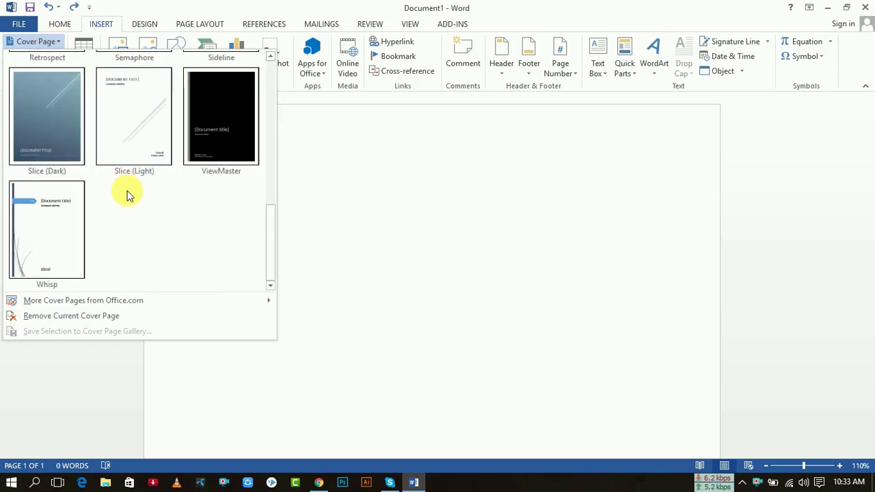
pyautogui.scroll(5, 147, 215)
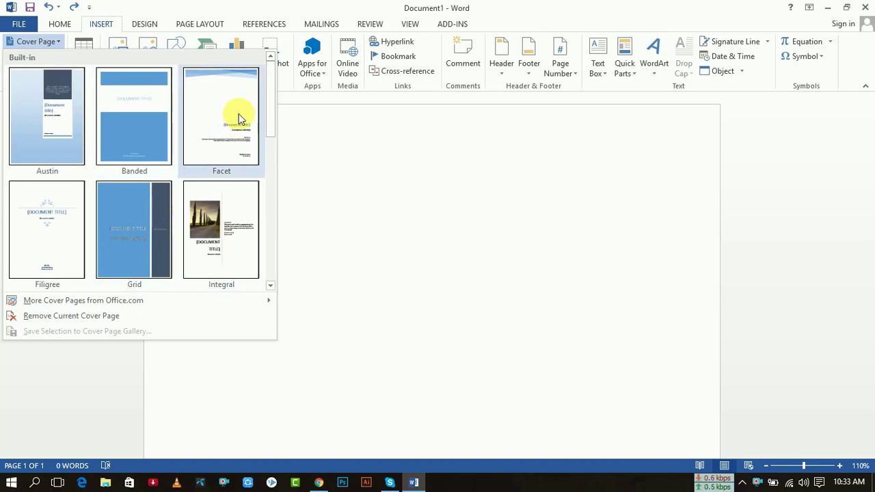
pyautogui.click(220, 142)
pyautogui.scroll(-5, 411, 245)
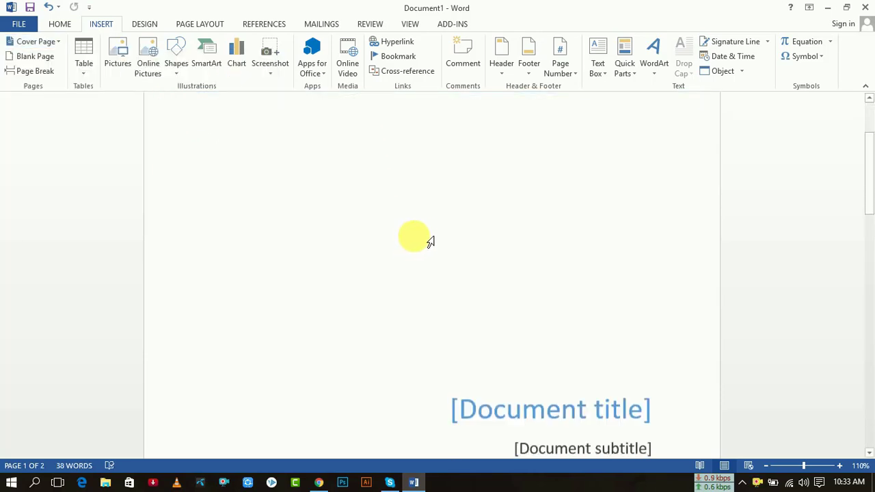
pyautogui.scroll(5, 427, 237)
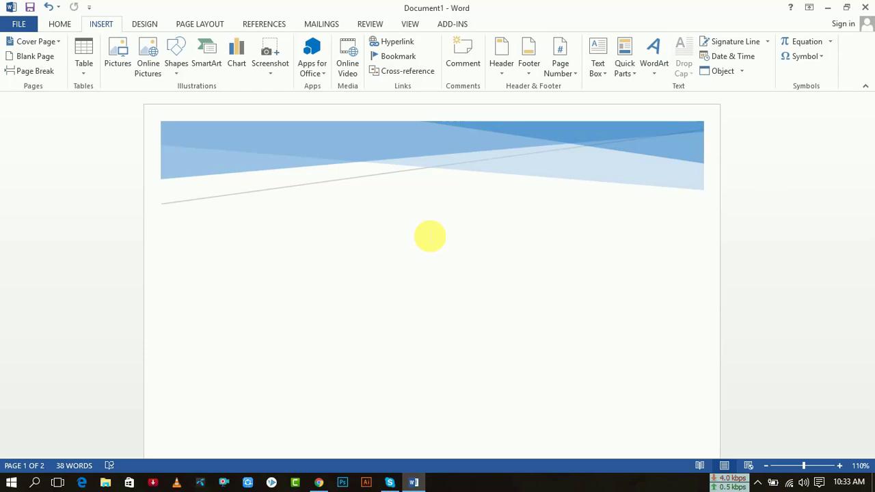
# Step: Scroll through the two-page document to review the cover's title, subtitle and abstract placeholders
pyautogui.scroll(-3, 430, 237)
pyautogui.scroll(-3, 449, 228)
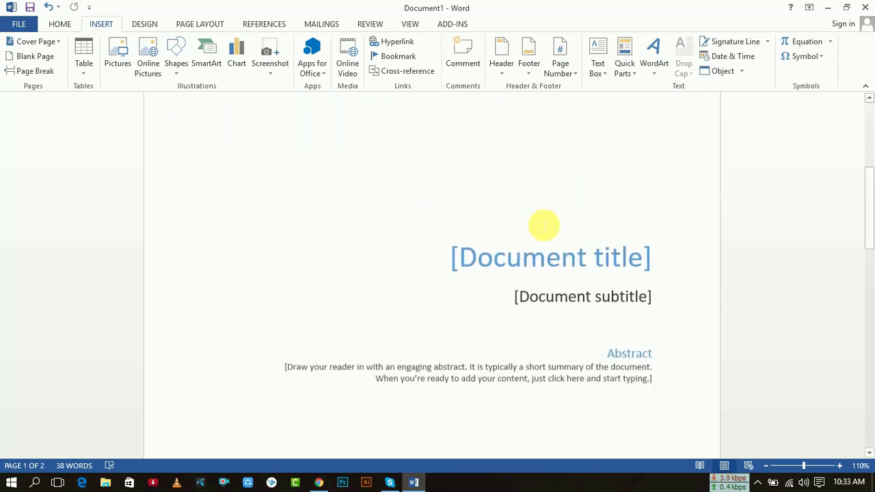
pyautogui.scroll(-1, 542, 225)
pyautogui.scroll(-5, 580, 293)
pyautogui.scroll(5, 471, 258)
pyautogui.scroll(4, 306, 212)
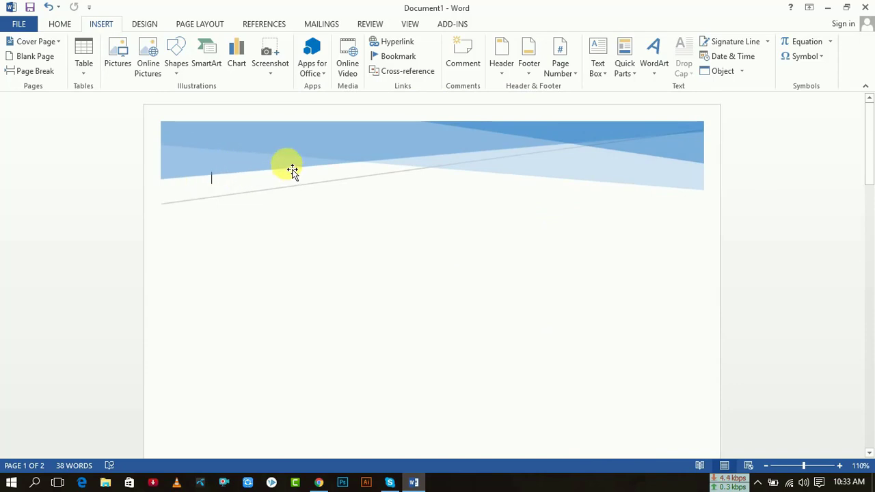
pyautogui.scroll(-1, 586, 209)
pyautogui.scroll(-2, 676, 220)
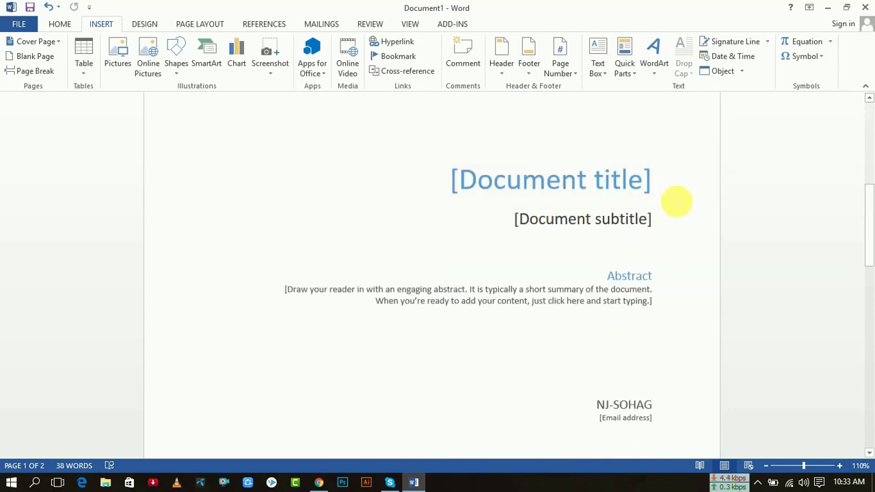
pyautogui.scroll(-3, 675, 230)
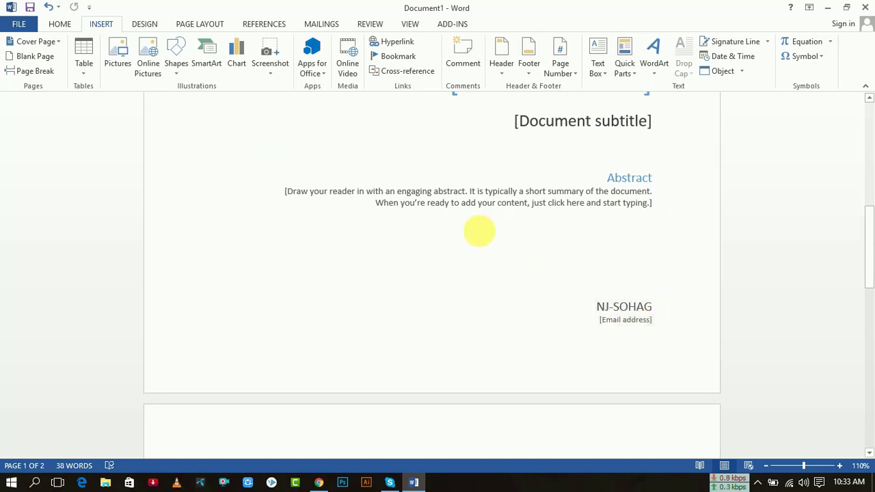
pyautogui.scroll(6, 546, 211)
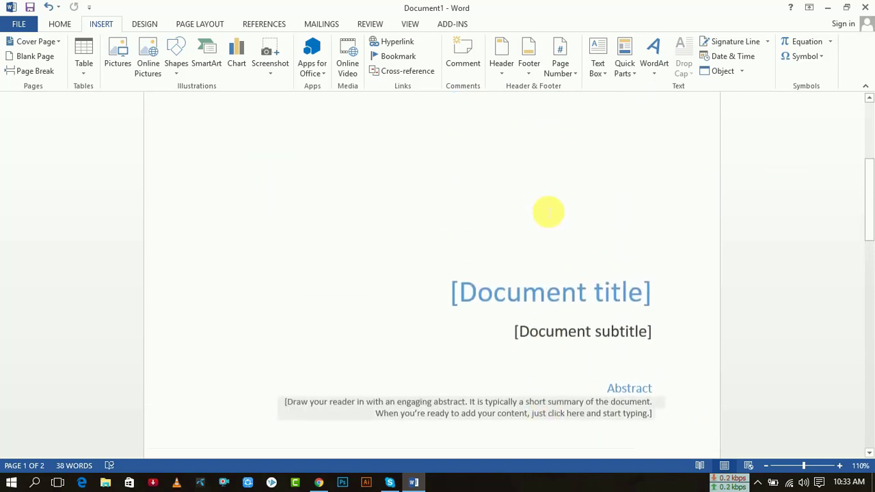
# Step: Choose the Austin design from the cover page gallery to replace the Facet cover
pyautogui.click(35, 42)
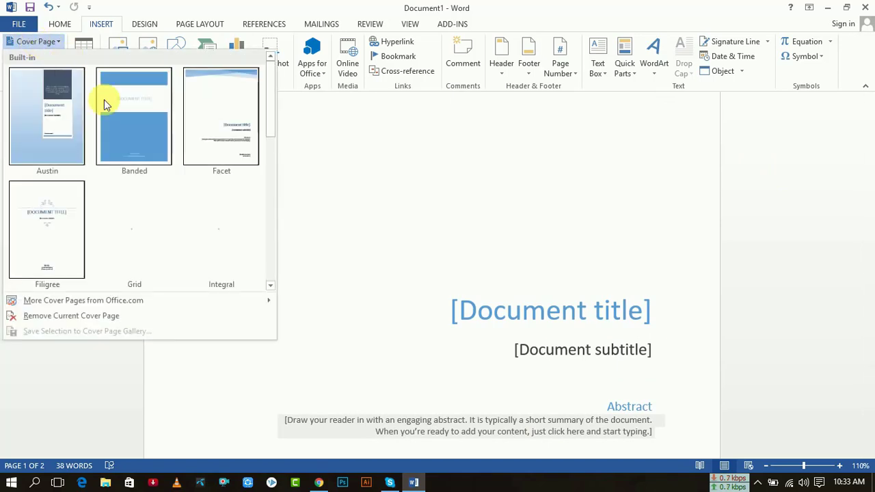
pyautogui.click(52, 141)
pyautogui.scroll(-6, 609, 273)
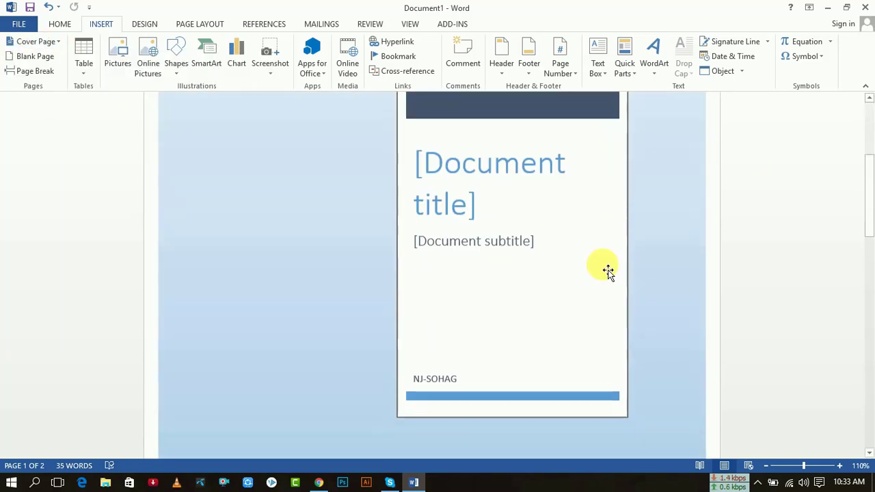
pyautogui.scroll(-6, 607, 270)
pyautogui.scroll(8, 595, 253)
pyautogui.scroll(5, 593, 250)
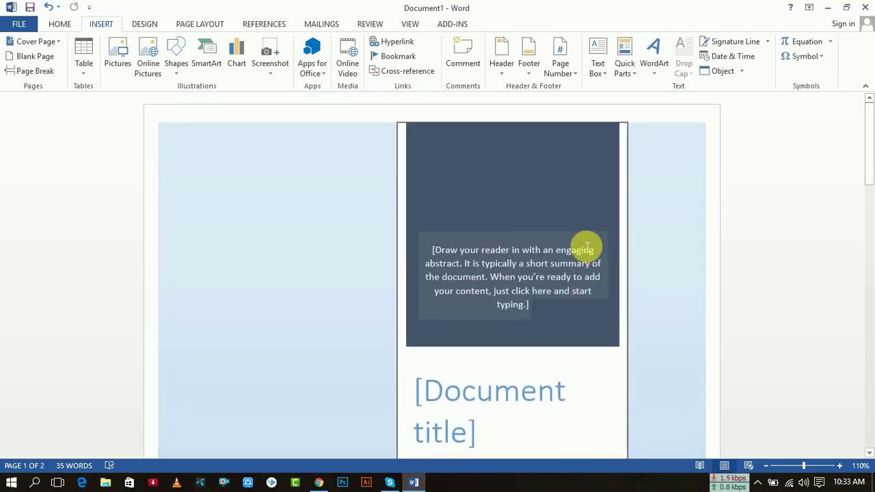
# Step: Scroll through the document to check the resulting cover page
pyautogui.scroll(-5, 566, 225)
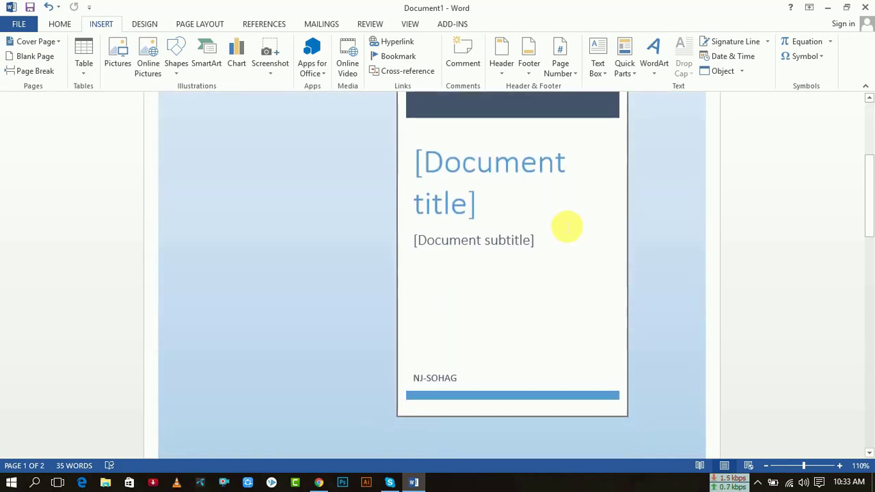
pyautogui.scroll(-3, 567, 225)
pyautogui.scroll(3, 567, 226)
pyautogui.scroll(3, 567, 226)
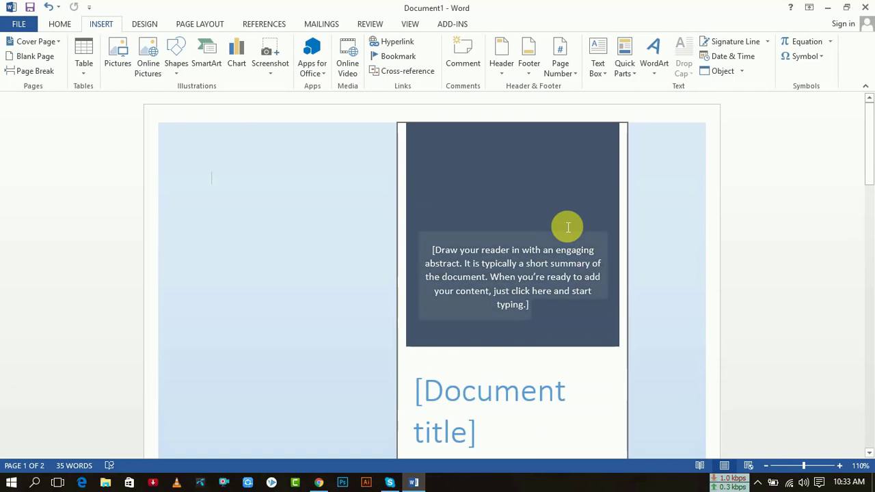
pyautogui.scroll(-1, 571, 233)
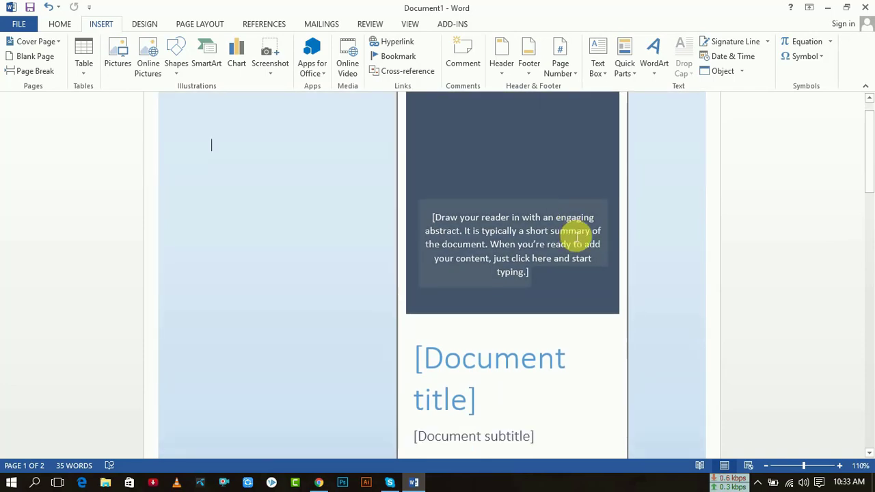
pyautogui.scroll(-4, 531, 361)
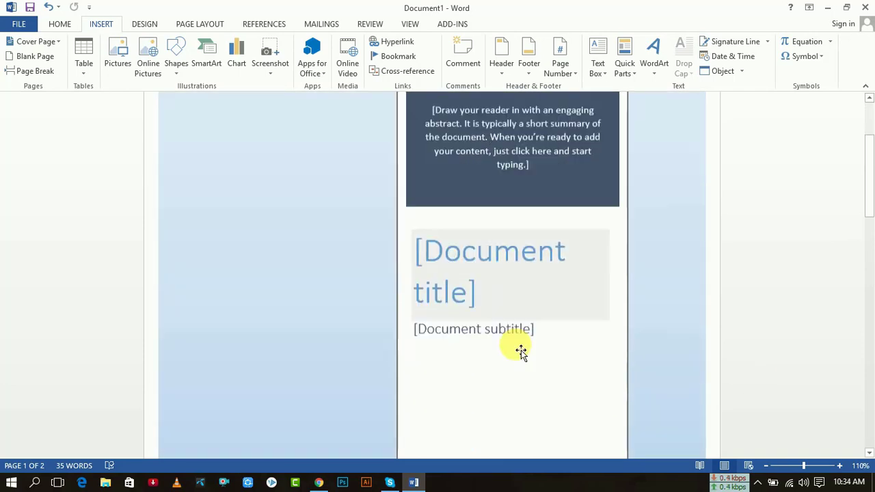
pyautogui.scroll(-4, 540, 298)
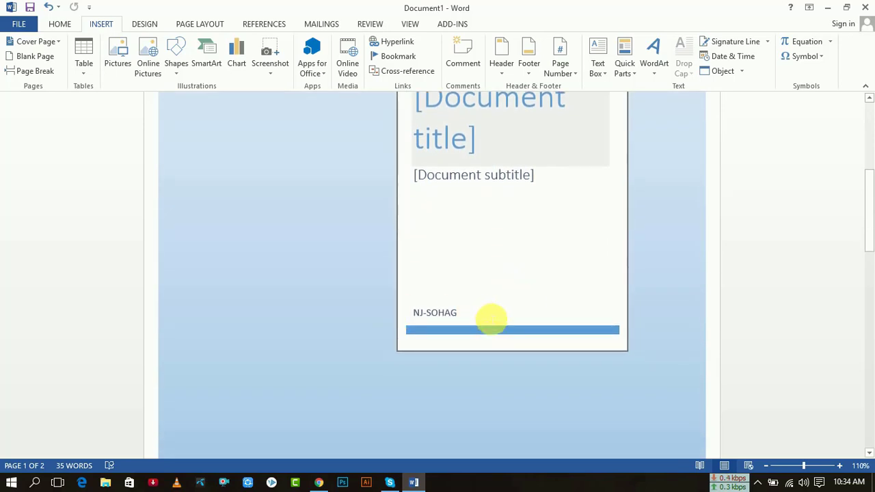
pyautogui.scroll(3, 478, 301)
pyautogui.scroll(5, 477, 287)
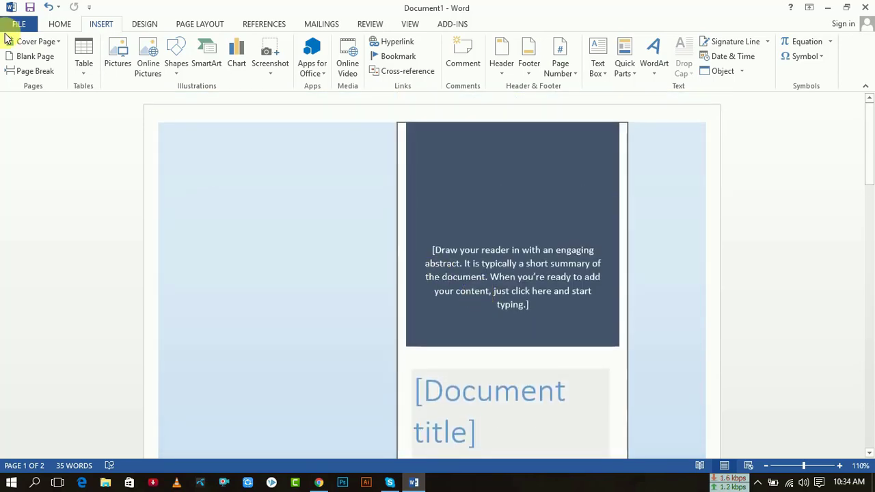
# Step: Use Remove Current Cover Page so only one empty page remains
pyautogui.click(33, 44)
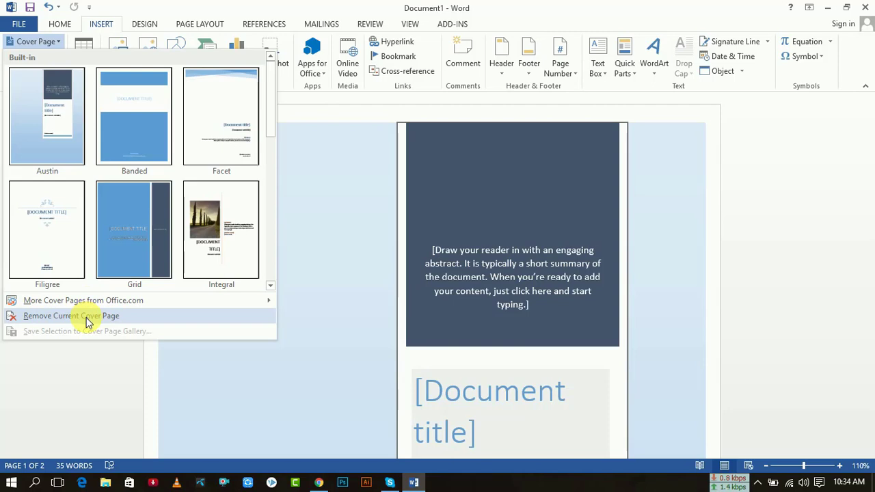
pyautogui.click(88, 315)
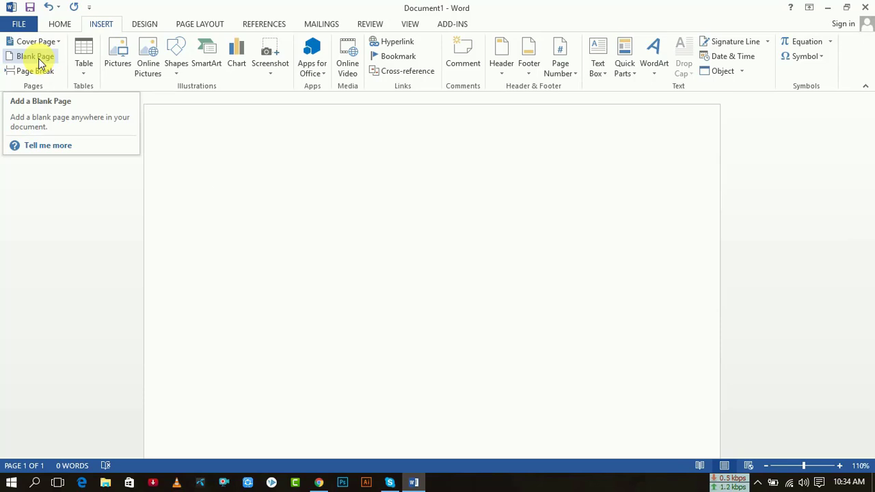
pyautogui.click(35, 57)
pyautogui.scroll(-3, 577, 311)
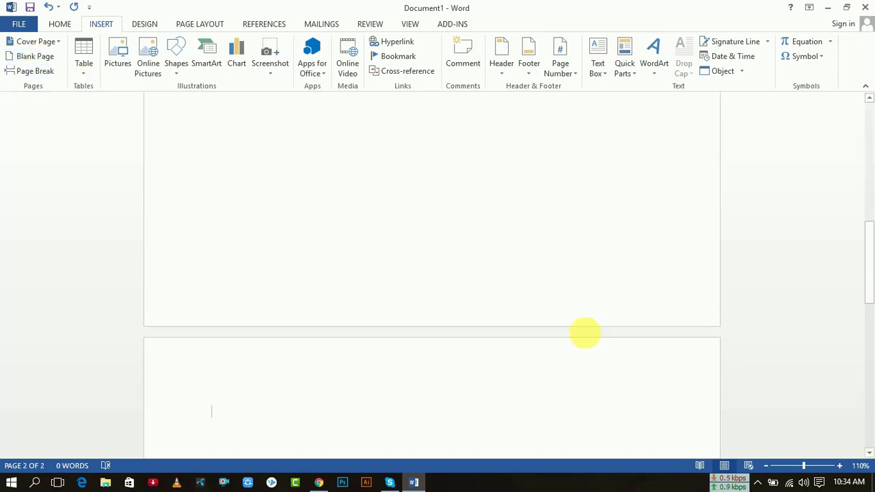
pyautogui.scroll(-3, 546, 287)
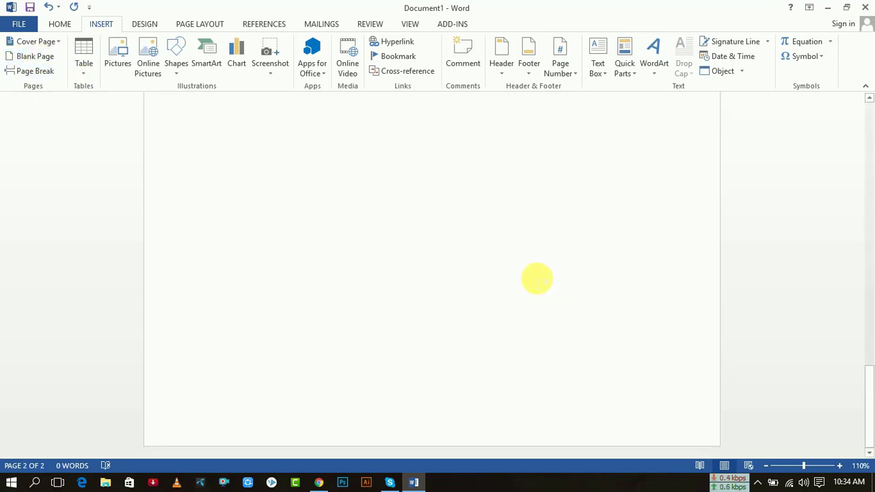
pyautogui.scroll(-2, 537, 278)
pyautogui.scroll(3, 537, 279)
pyautogui.scroll(1, 537, 277)
pyautogui.scroll(5, 537, 275)
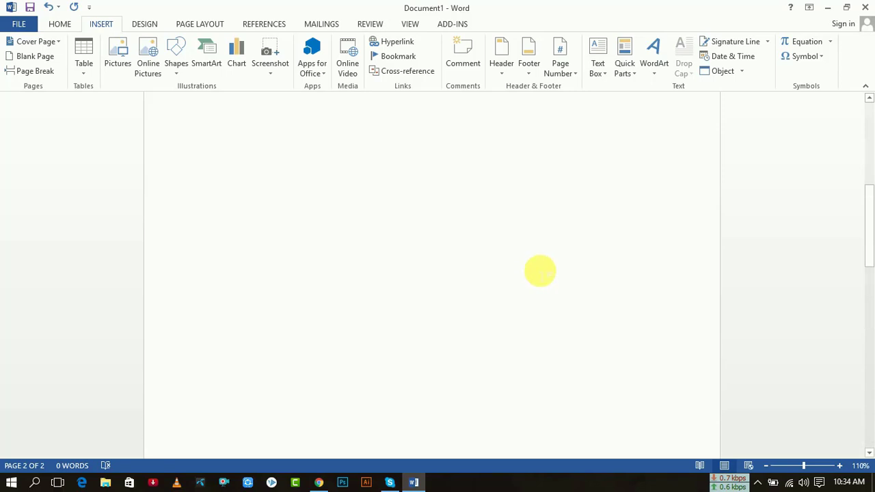
pyautogui.scroll(5, 540, 272)
pyautogui.scroll(1, 540, 271)
pyautogui.scroll(-3, 540, 271)
pyautogui.scroll(-5, 540, 271)
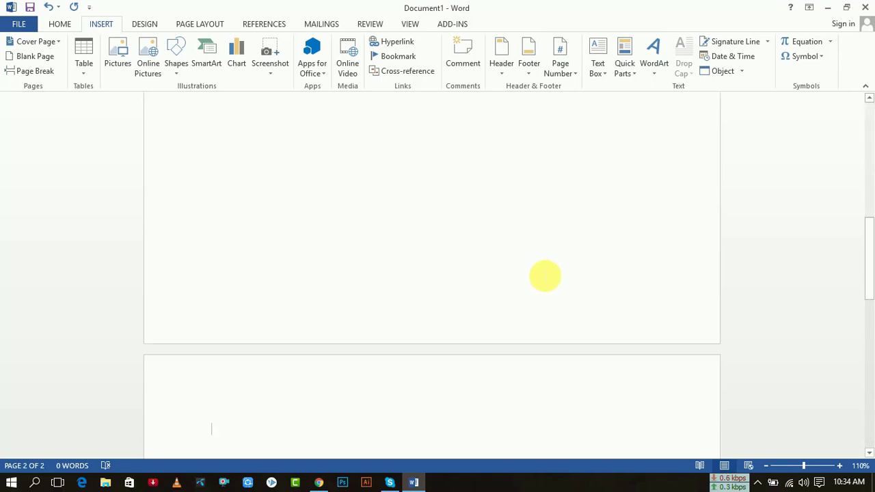
pyautogui.scroll(-5, 540, 271)
pyautogui.scroll(5, 387, 274)
pyautogui.scroll(2, 387, 274)
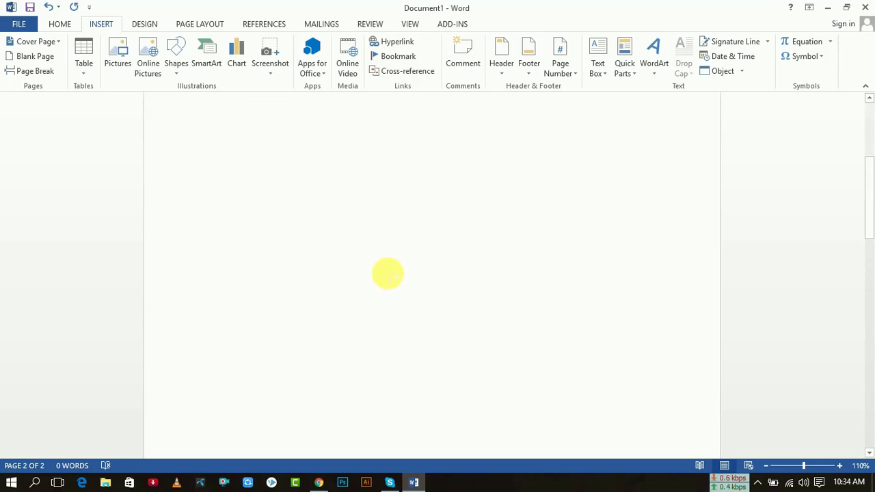
pyautogui.scroll(3, 388, 272)
pyautogui.scroll(-1, 389, 272)
pyautogui.scroll(-4, 390, 267)
pyautogui.scroll(-2, 389, 267)
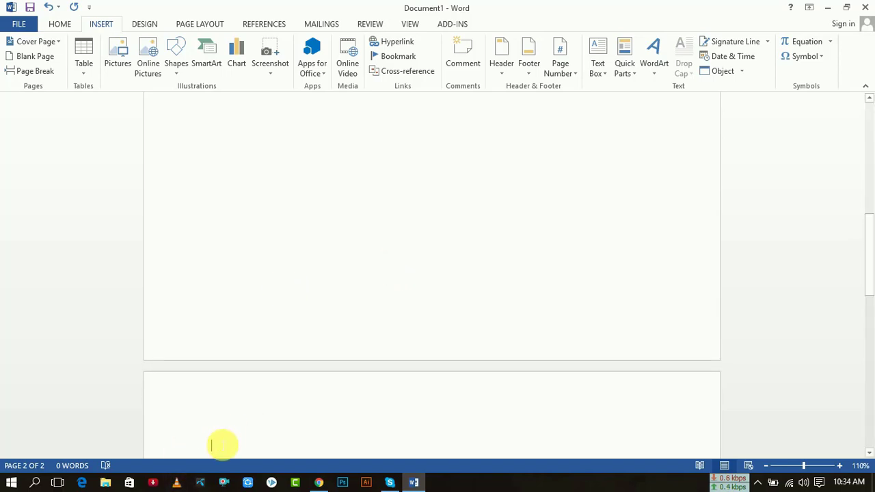
pyautogui.scroll(3, 223, 445)
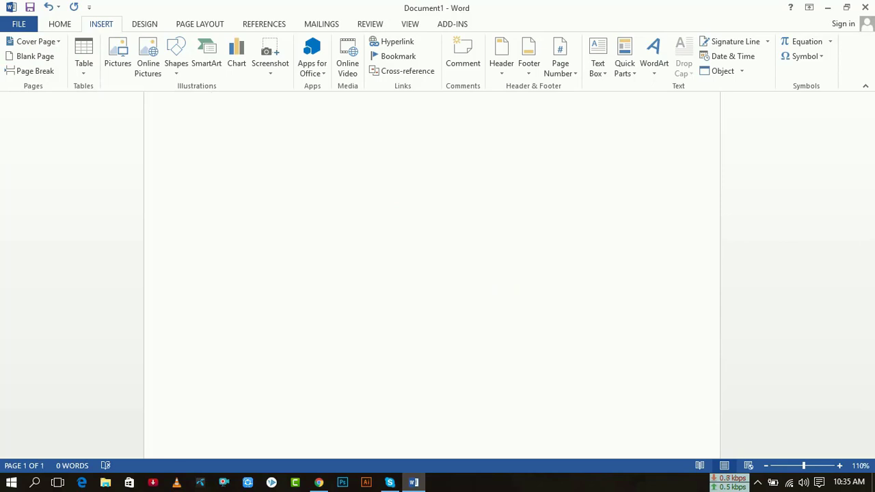
pyautogui.scroll(-3, 464, 283)
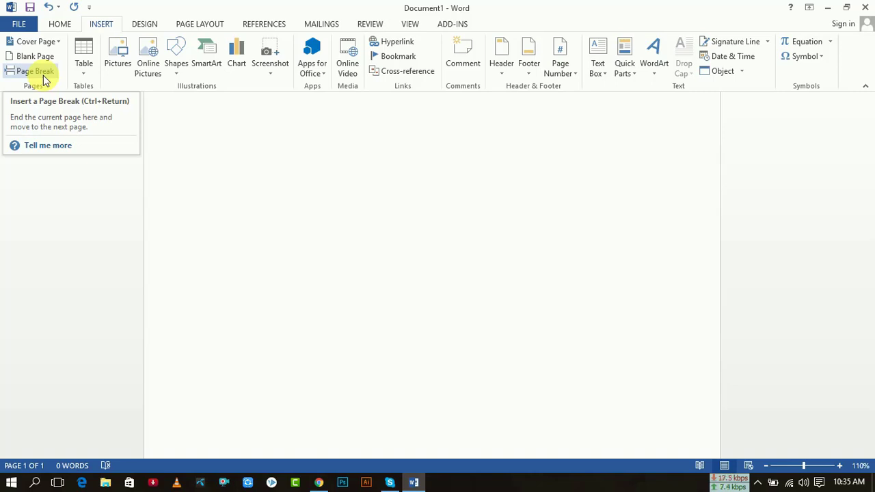
# Step: Insert a page break, adding a blank second page, and scroll through both pages
pyautogui.click(42, 75)
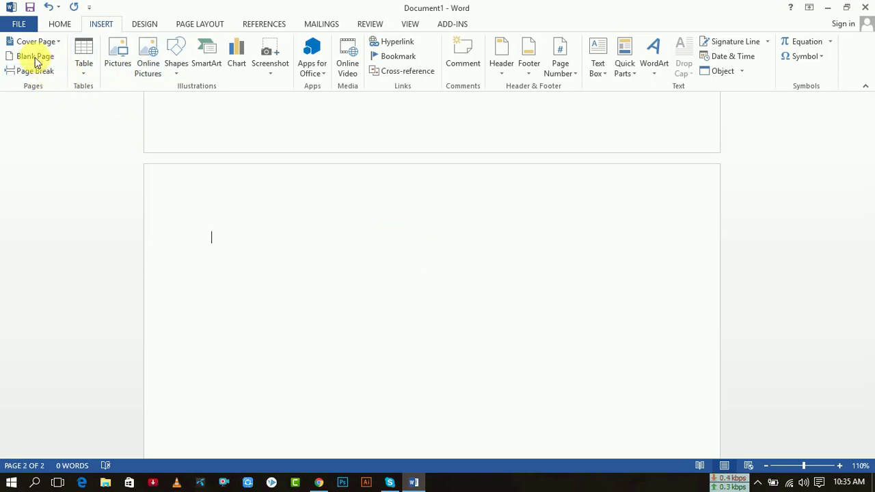
pyautogui.scroll(-1, 352, 262)
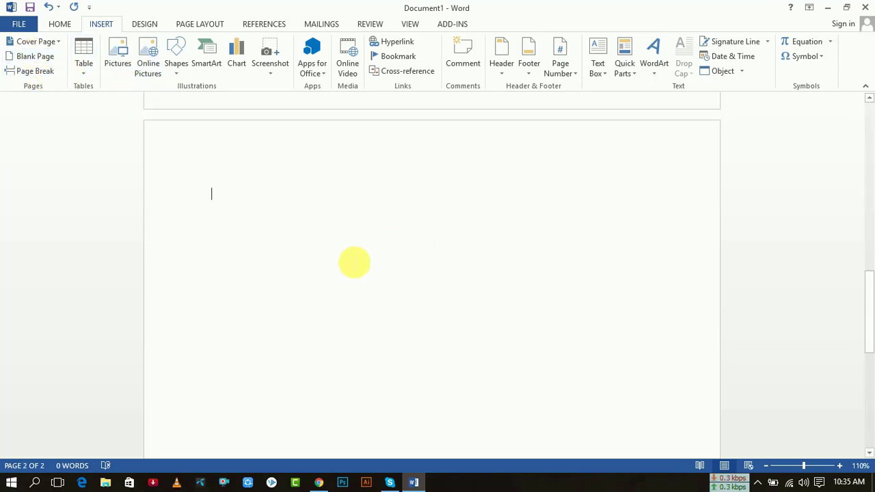
pyautogui.scroll(2, 352, 261)
pyautogui.scroll(5, 354, 262)
pyautogui.scroll(3, 353, 254)
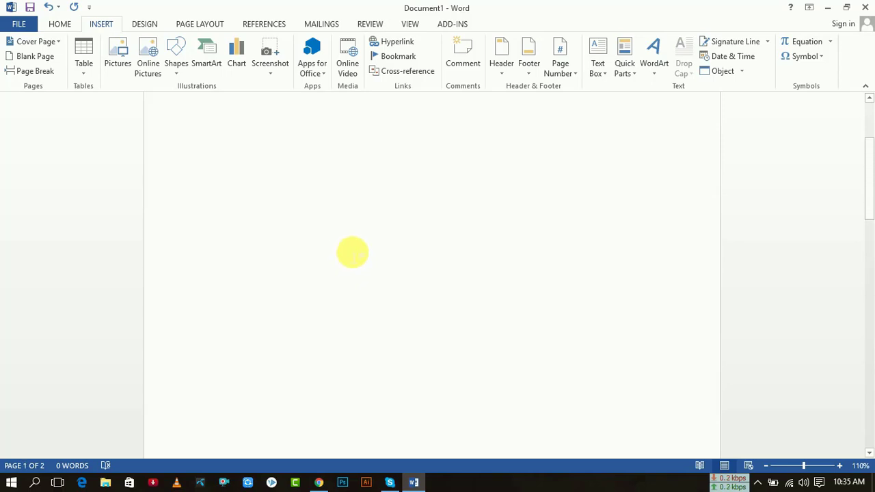
pyautogui.scroll(2, 352, 247)
pyautogui.scroll(-2, 350, 236)
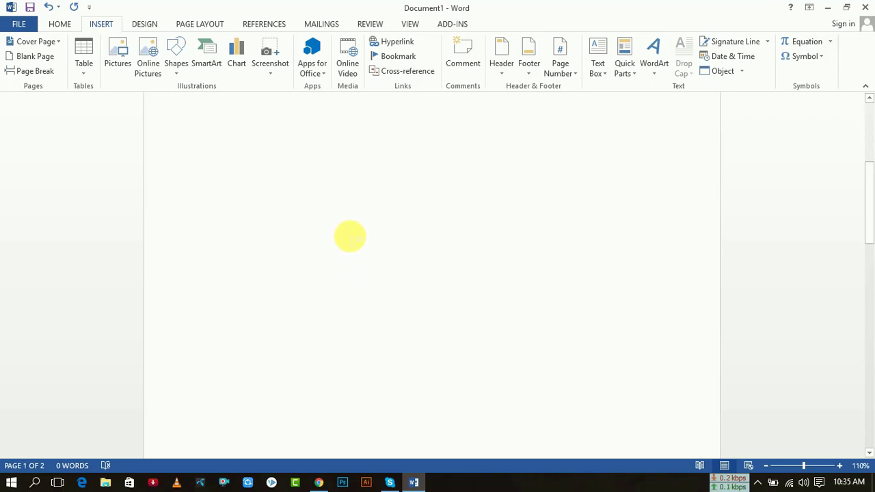
pyautogui.scroll(-2, 350, 237)
pyautogui.scroll(-2, 351, 236)
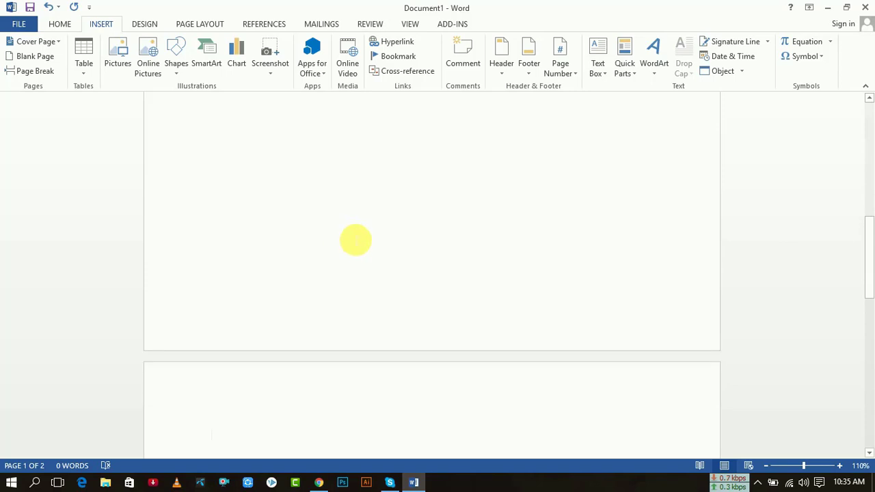
pyautogui.scroll(-2, 353, 240)
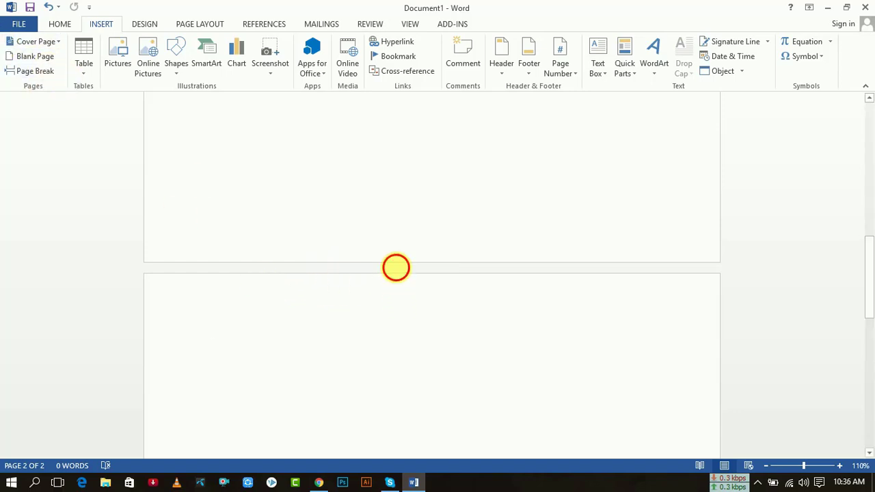
# Step: Hide the white space between pages and delete the blank second page with Backspace
pyautogui.doubleClick(396, 267)
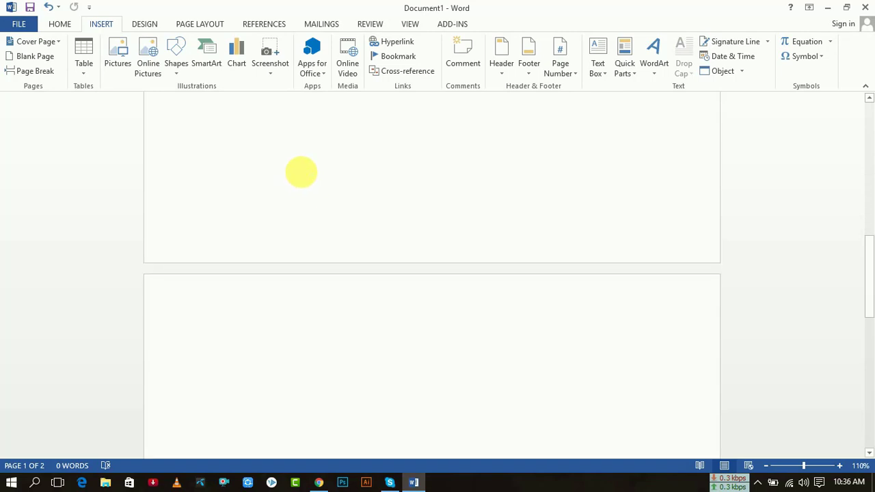
pyautogui.scroll(-3, 396, 186)
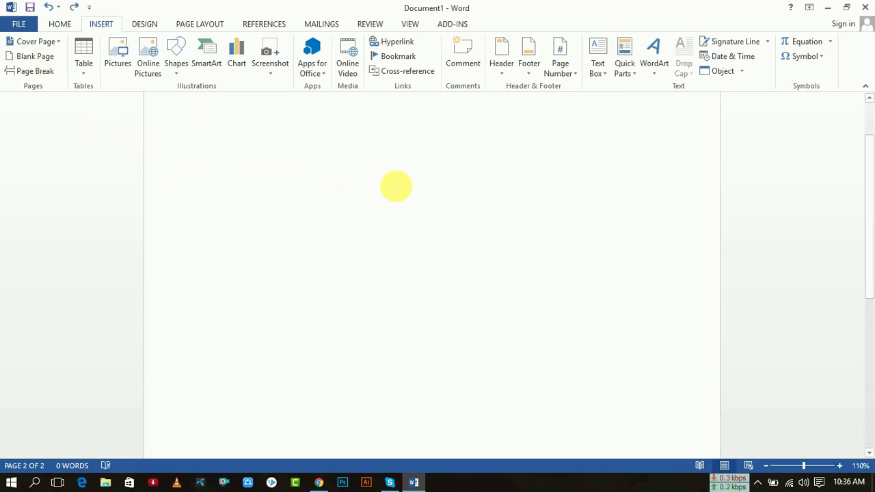
pyautogui.press('BackSpace')
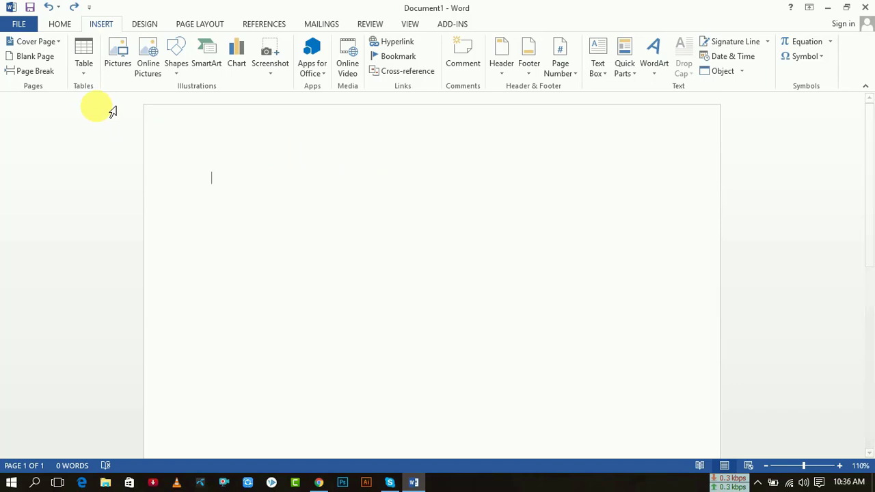
# Step: Insert an empty 10×8 table from the Insert tab's Table grid
pyautogui.click(80, 68)
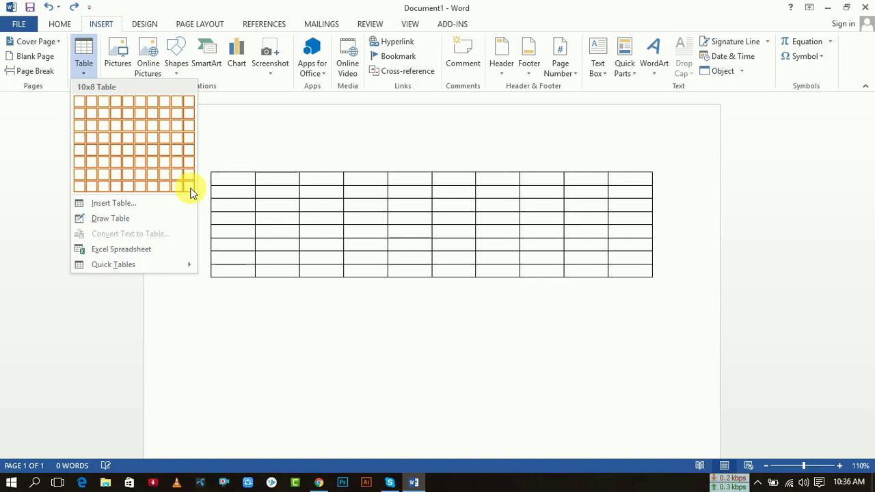
pyautogui.click(190, 193)
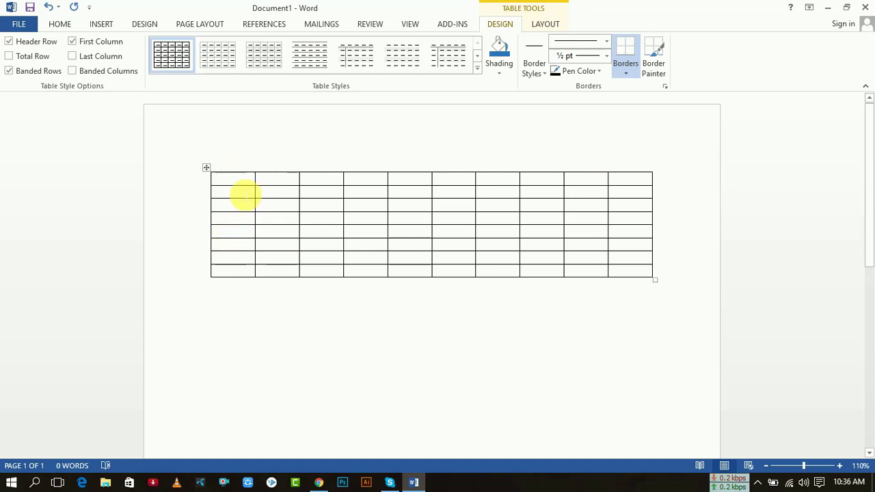
pyautogui.moveTo(240, 189)
pyautogui.mouseDown()
pyautogui.moveTo(240, 283)
pyautogui.moveTo(250, 273)
pyautogui.mouseUp()
pyautogui.click(273, 191)
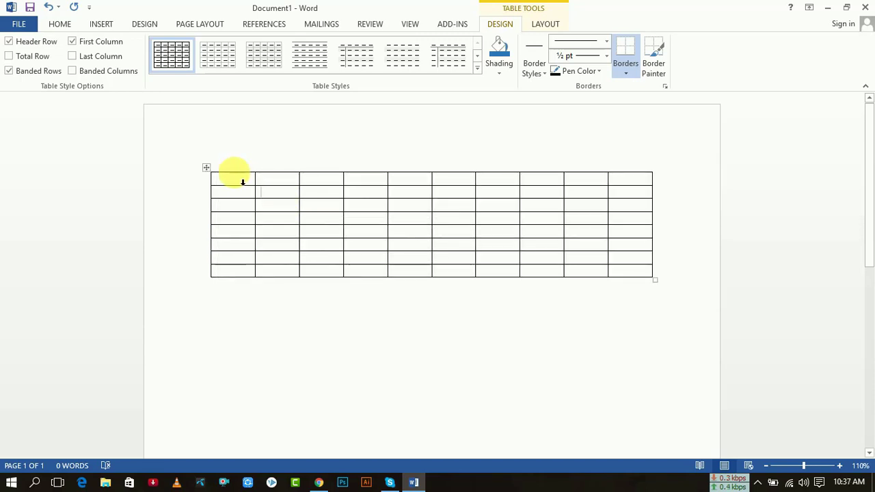
pyautogui.moveTo(242, 182)
pyautogui.mouseDown()
pyautogui.moveTo(625, 196)
pyautogui.moveTo(664, 179)
pyautogui.mouseUp()
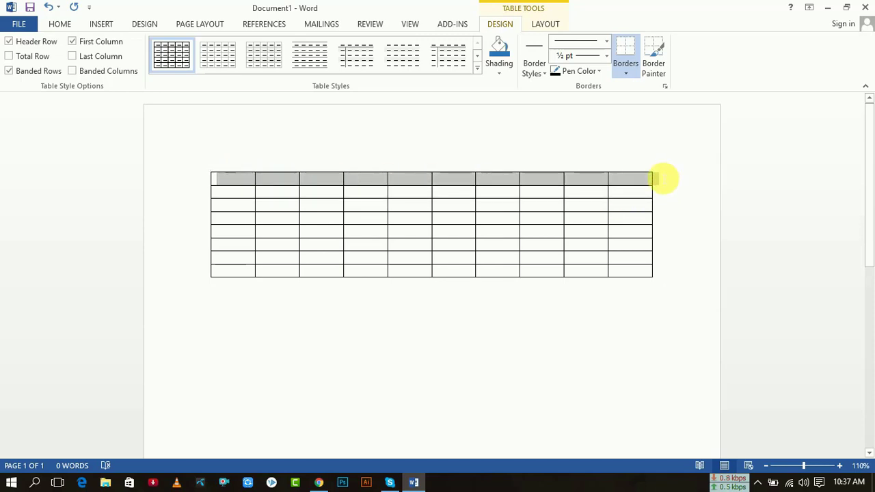
pyautogui.click(625, 207)
pyautogui.click(101, 25)
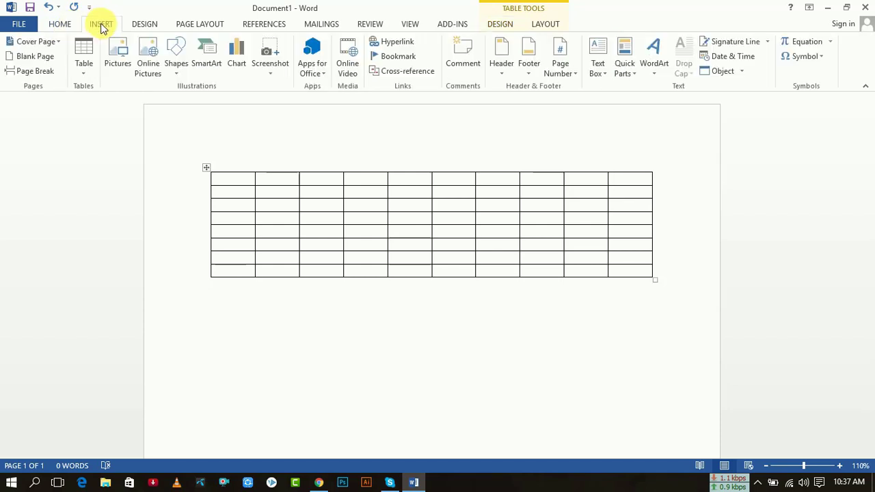
pyautogui.click(84, 65)
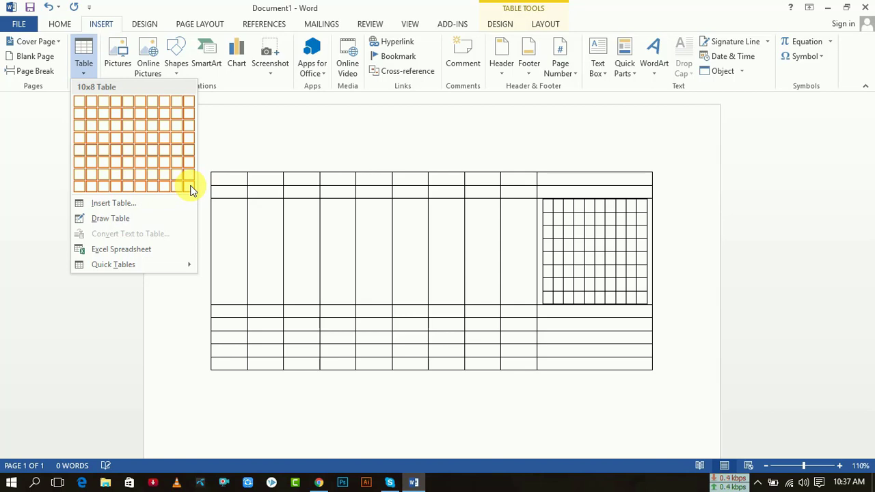
pyautogui.click(664, 286)
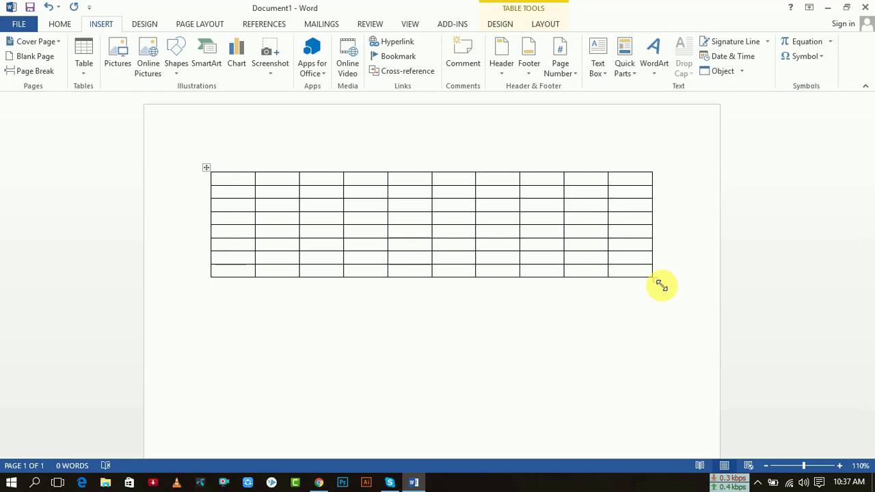
# Step: Drag the table's bottom-right corner handle so the table is wider and its rows taller
pyautogui.moveTo(661, 284); pyautogui.dragTo(655, 279)
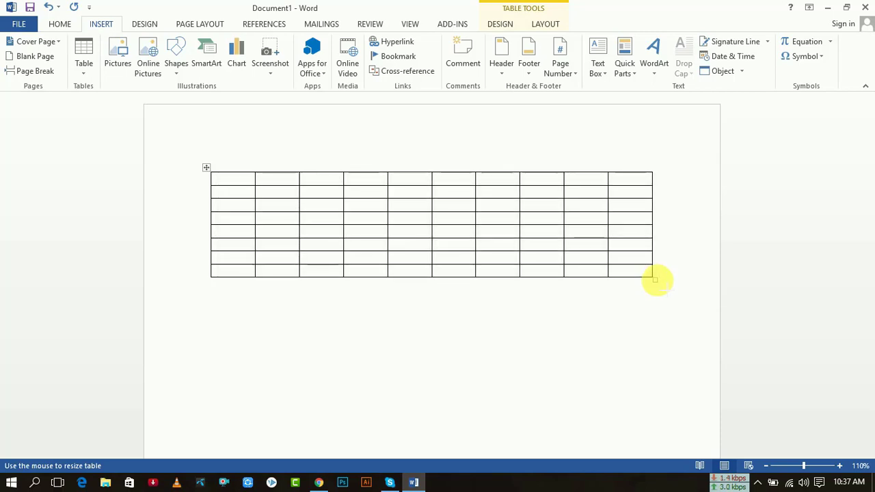
pyautogui.moveTo(655, 279)
pyautogui.mouseDown()
pyautogui.moveTo(658, 308)
pyautogui.moveTo(716, 365)
pyautogui.moveTo(697, 451)
pyautogui.moveTo(684, 357)
pyautogui.mouseUp()
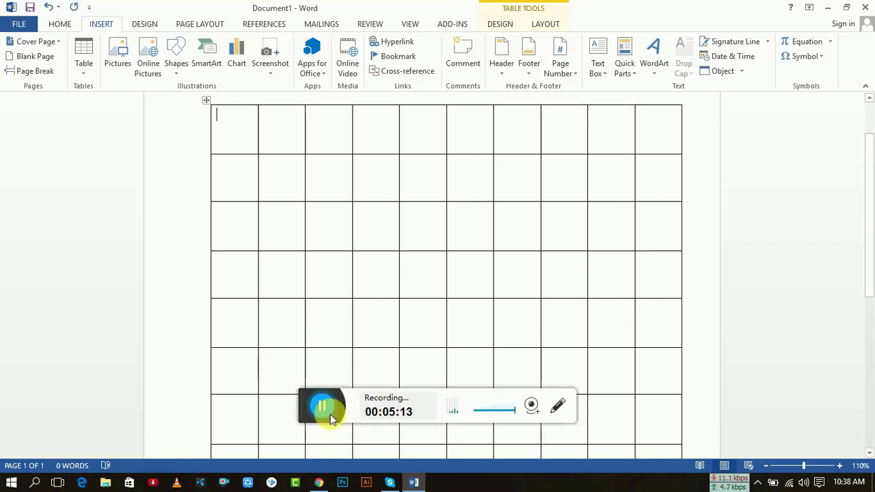
pyautogui.click(330, 418)
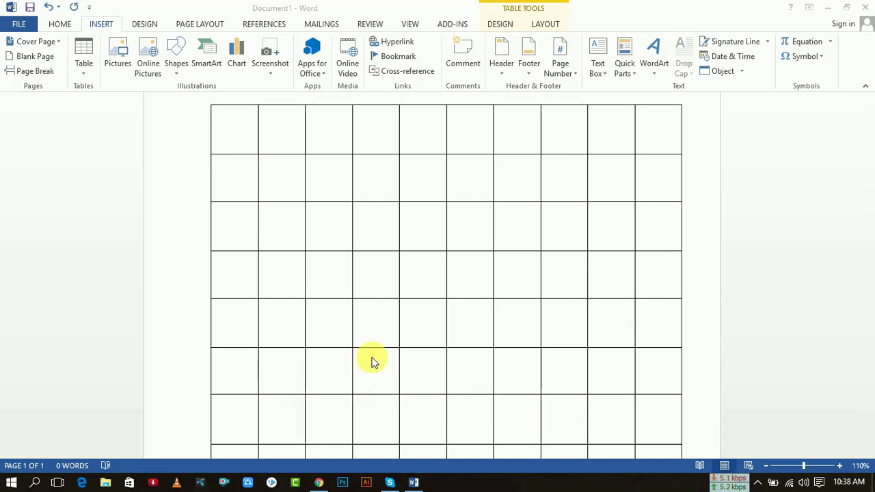
pyautogui.scroll(-2, 484, 312)
pyautogui.scroll(-3, 692, 335)
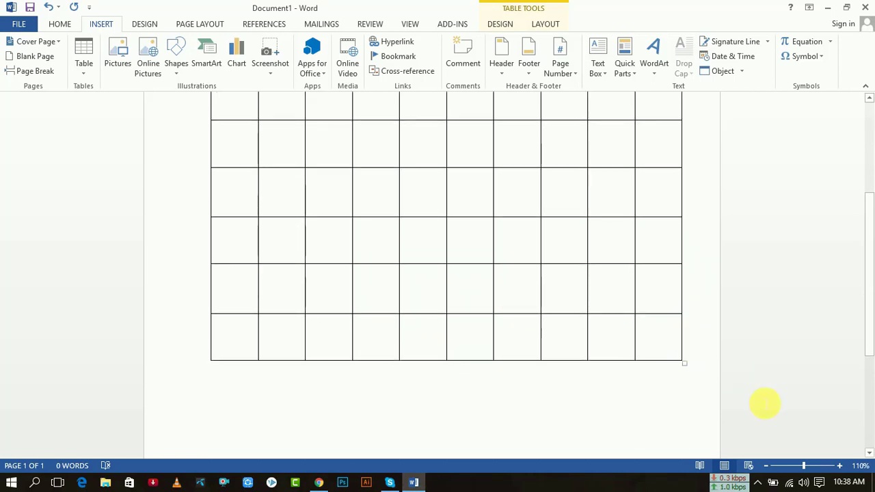
pyautogui.moveTo(684, 362)
pyautogui.mouseDown()
pyautogui.moveTo(691, 376)
pyautogui.moveTo(677, 240)
pyautogui.mouseUp()
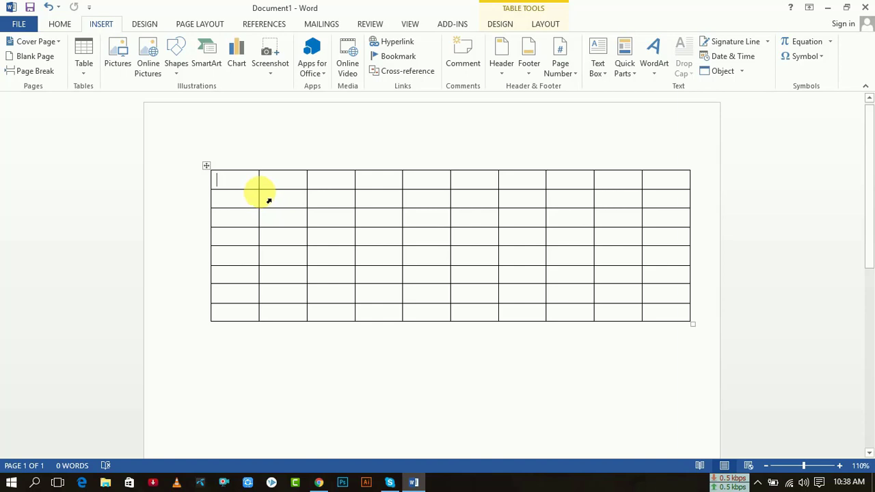
# Step: Zoom in and drag the first column's right border left to make it much narrower
pyautogui.keyDown('ctrl'); pyautogui.scroll(4, 266, 195); pyautogui.keyUp('ctrl')
pyautogui.keyDown('ctrl'); pyautogui.scroll(1, 188, 217); pyautogui.keyUp('ctrl')
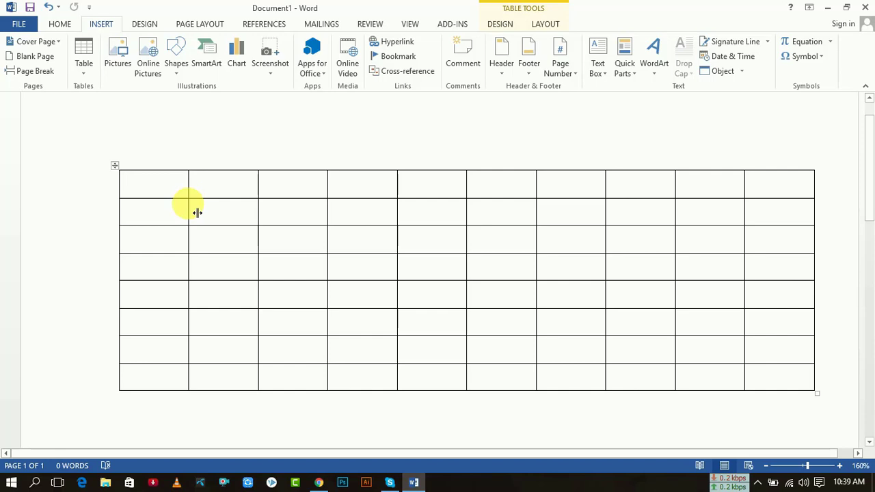
pyautogui.moveTo(197, 212); pyautogui.dragTo(196, 212)
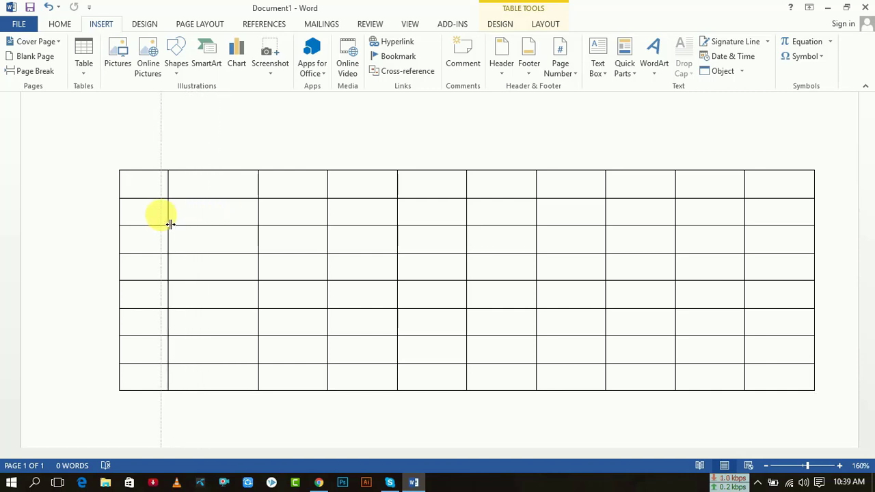
pyautogui.moveTo(197, 212); pyautogui.dragTo(157, 223)
# Step: Enter the numbers 1, 2 and 3 in the first column's top three cells
pyautogui.click(138, 193)
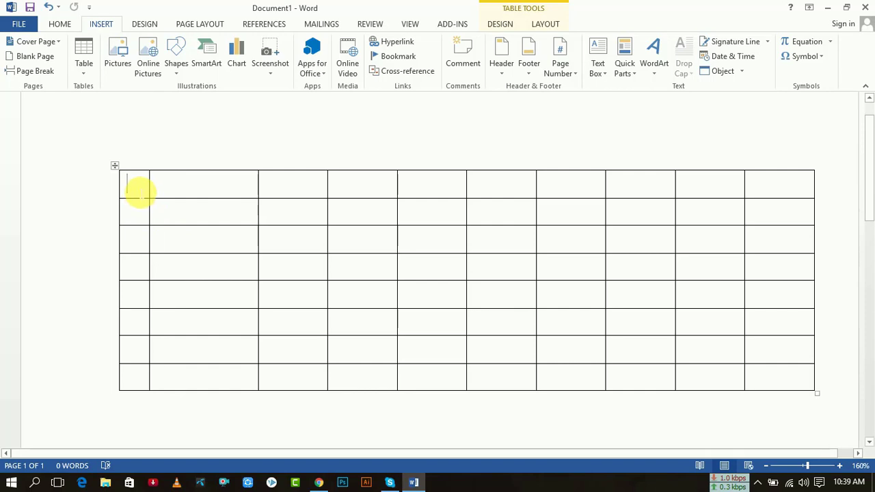
pyautogui.write('1')
pyautogui.write('2')
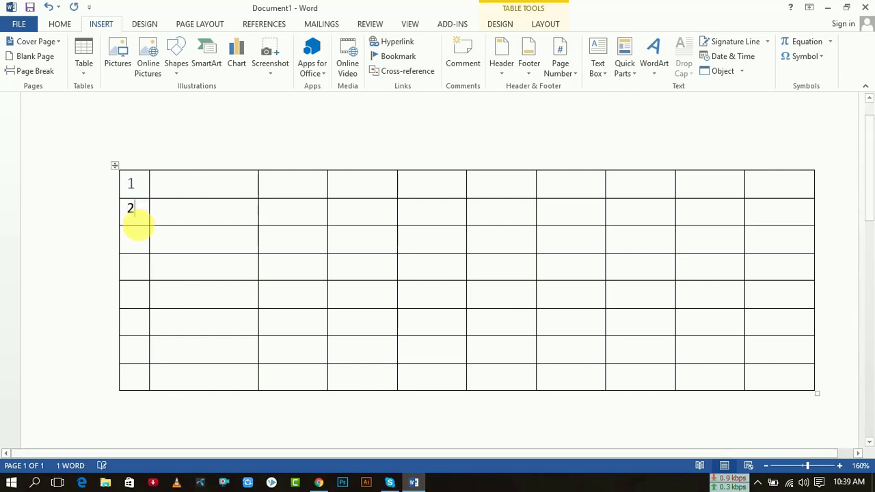
pyautogui.click(137, 243)
pyautogui.write('3')
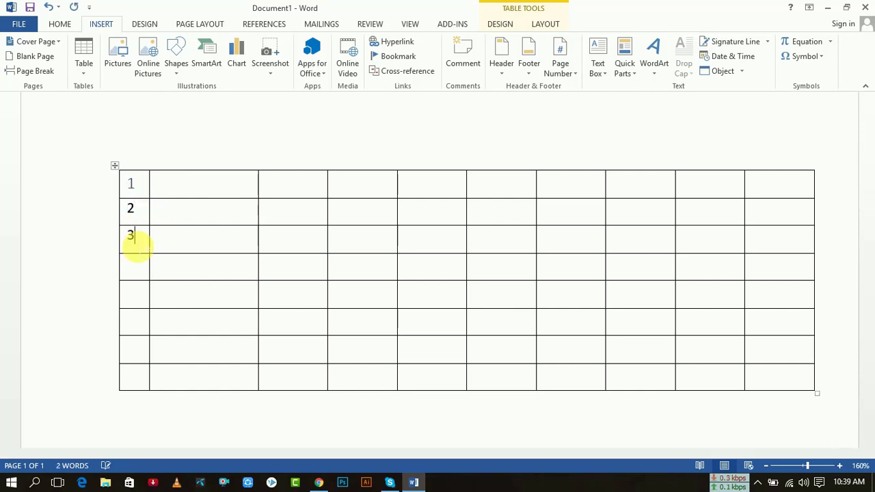
# Step: Widen the second column, undoing an accidental narrowing with Ctrl+Z
pyautogui.moveTo(260, 219)
pyautogui.mouseDown()
pyautogui.moveTo(289, 197)
pyautogui.moveTo(261, 188)
pyautogui.mouseUp()
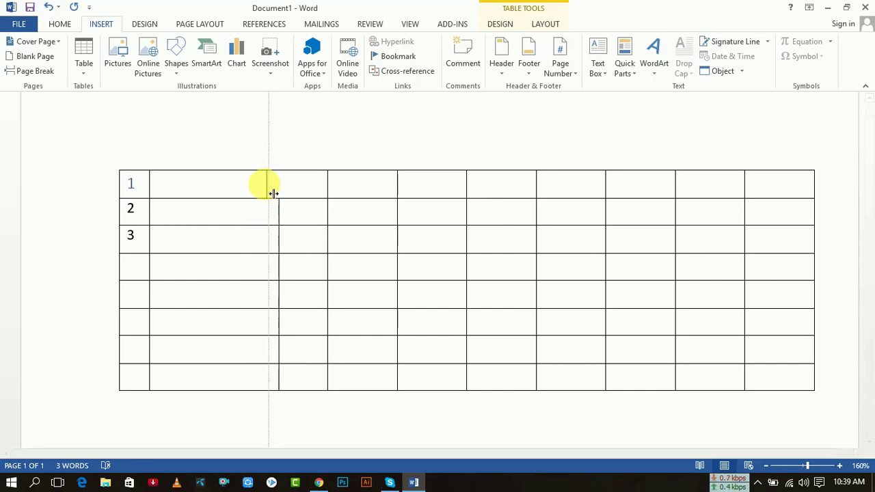
pyautogui.click(254, 208)
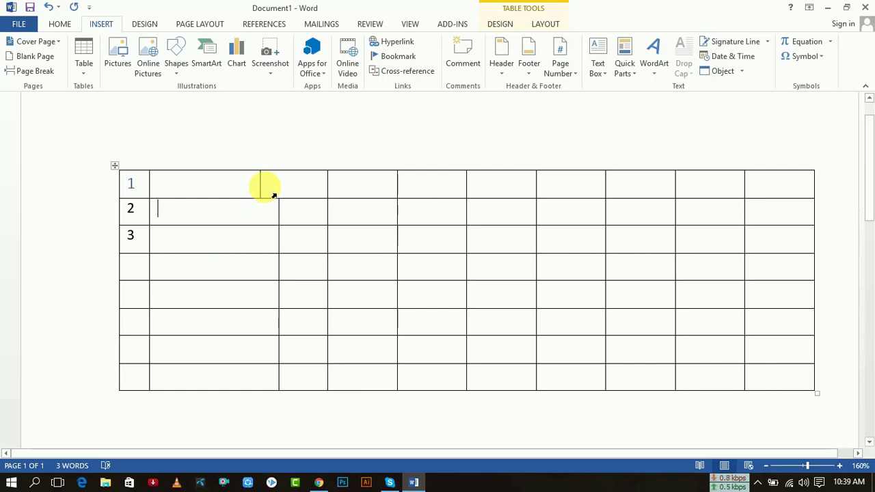
pyautogui.moveTo(232, 184)
pyautogui.mouseDown()
pyautogui.moveTo(289, 184)
pyautogui.moveTo(279, 184)
pyautogui.mouseUp()
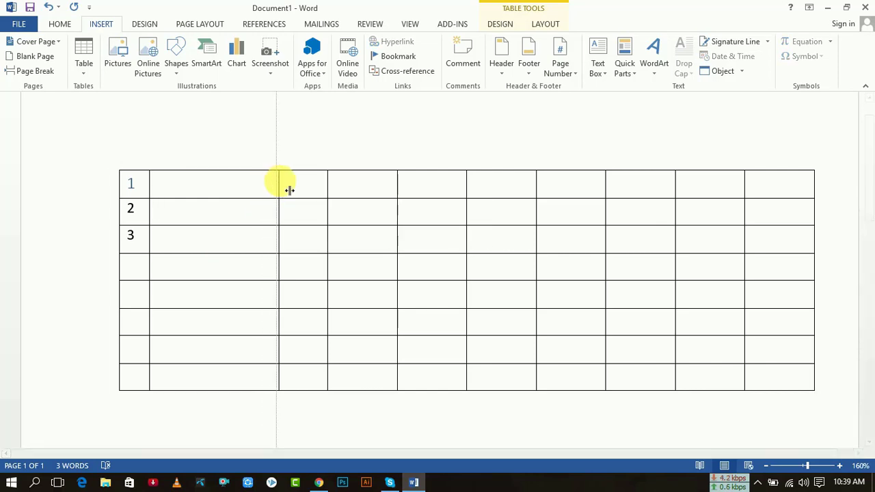
pyautogui.click(248, 186)
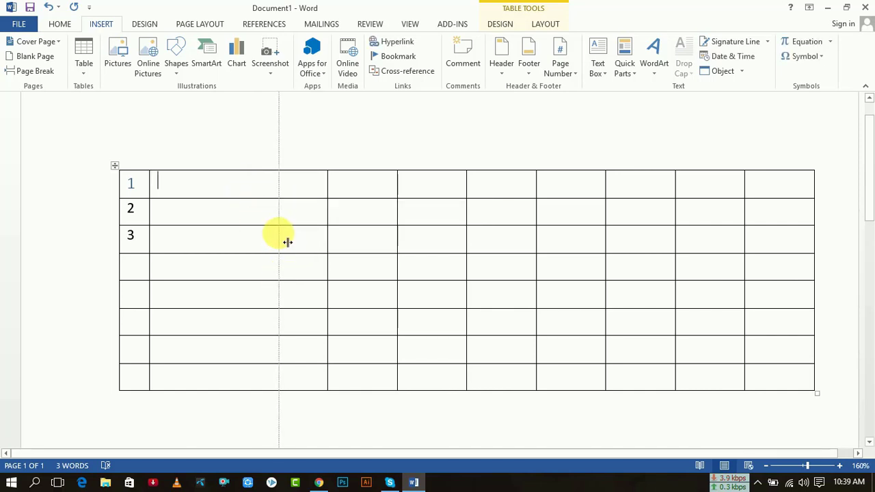
pyautogui.moveTo(201, 182); pyautogui.dragTo(217, 376)
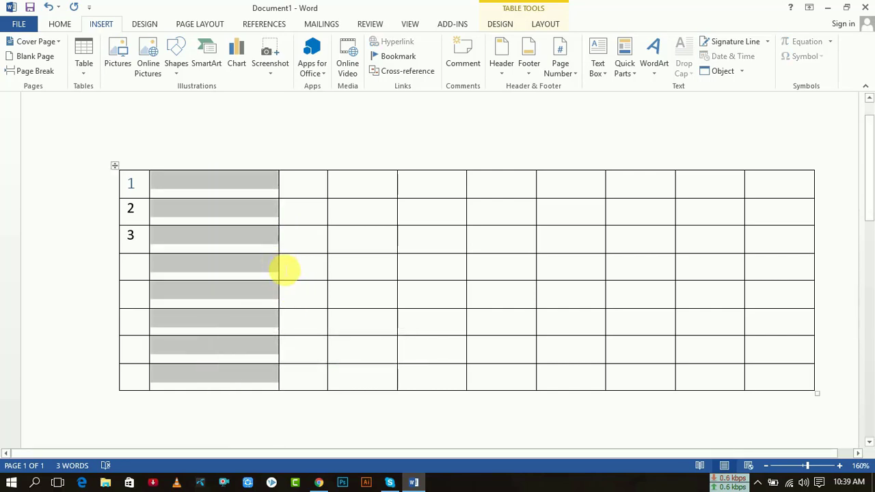
pyautogui.moveTo(286, 273); pyautogui.dragTo(251, 274)
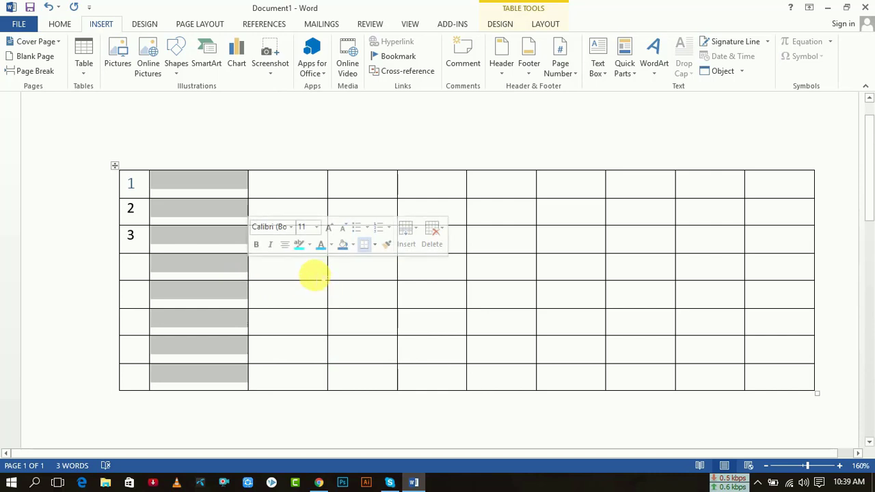
pyautogui.click(305, 277)
pyautogui.hotkey('ctrl', 'z')
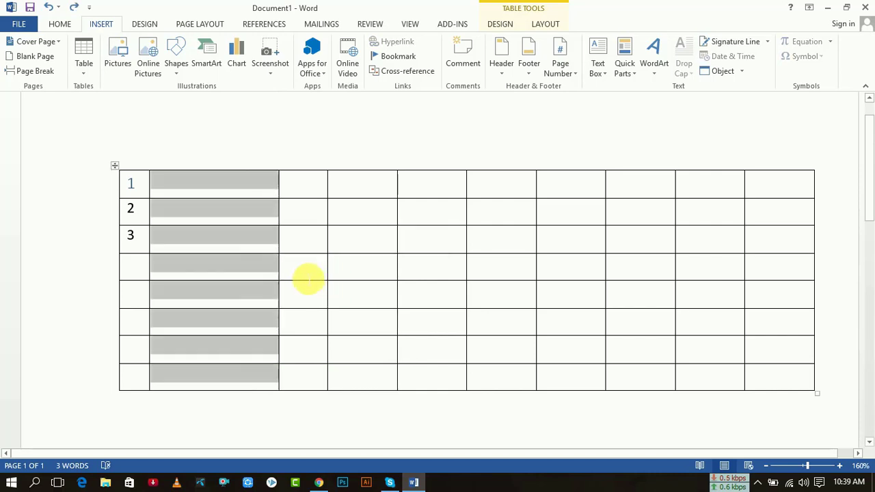
pyautogui.click(276, 241)
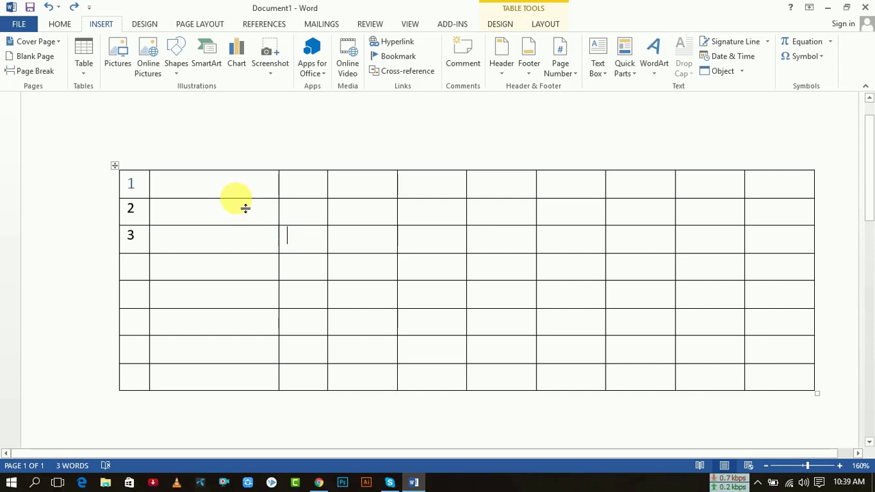
# Step: Adjust several table row heights, then select all and delete the entire table
pyautogui.moveTo(245, 208)
pyautogui.mouseDown()
pyautogui.moveTo(246, 235)
pyautogui.moveTo(262, 196)
pyautogui.mouseUp()
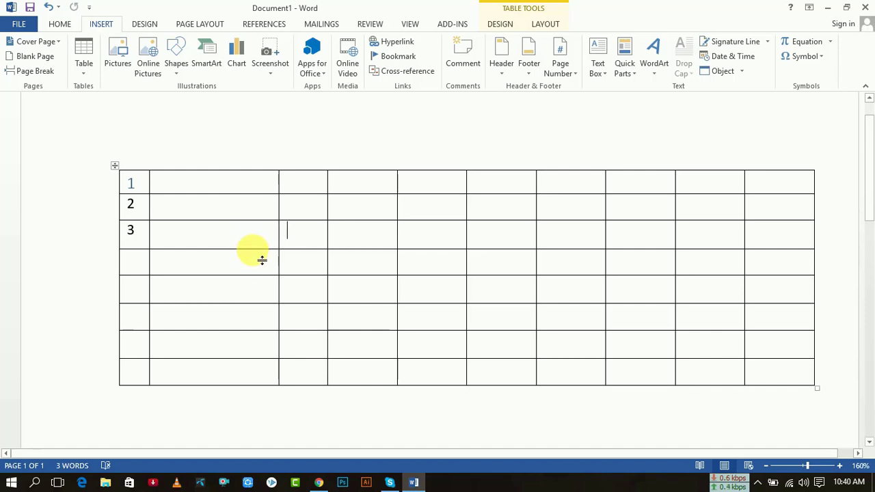
pyautogui.moveTo(262, 286)
pyautogui.mouseDown()
pyautogui.moveTo(234, 313)
pyautogui.moveTo(211, 290)
pyautogui.moveTo(220, 279)
pyautogui.mouseUp()
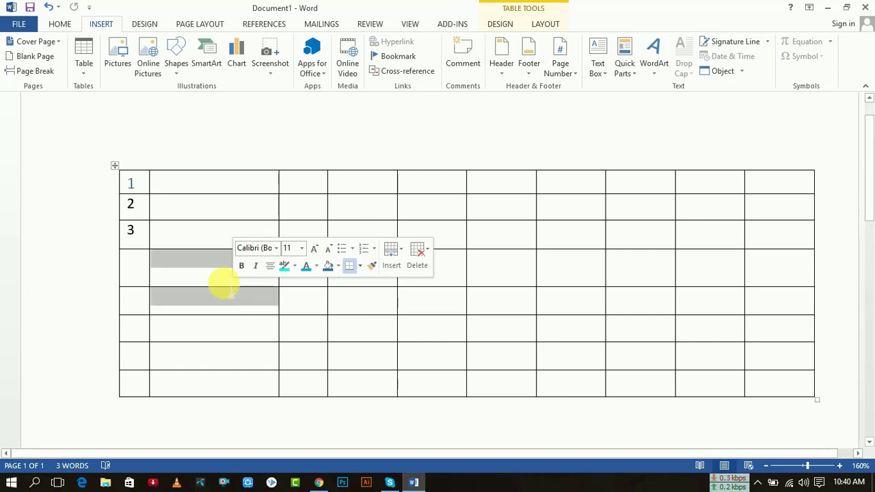
pyautogui.click(214, 310)
pyautogui.keyDown('shift'); pyautogui.click(223, 290); pyautogui.keyUp('shift')
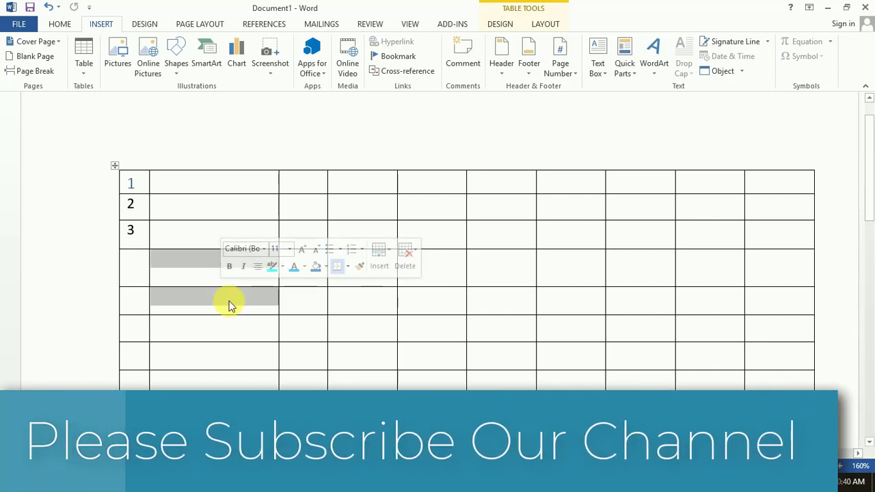
pyautogui.click(229, 301)
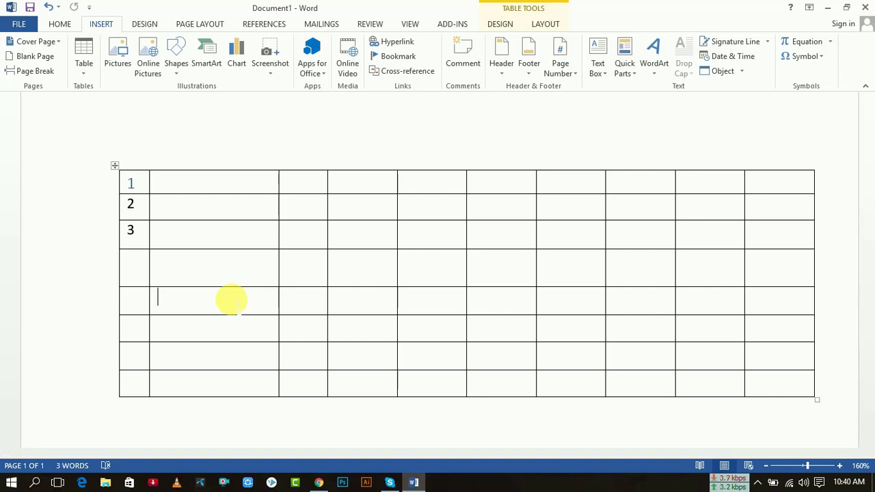
pyautogui.hotkey('ctrl', 'a')
pyautogui.press('Delete')
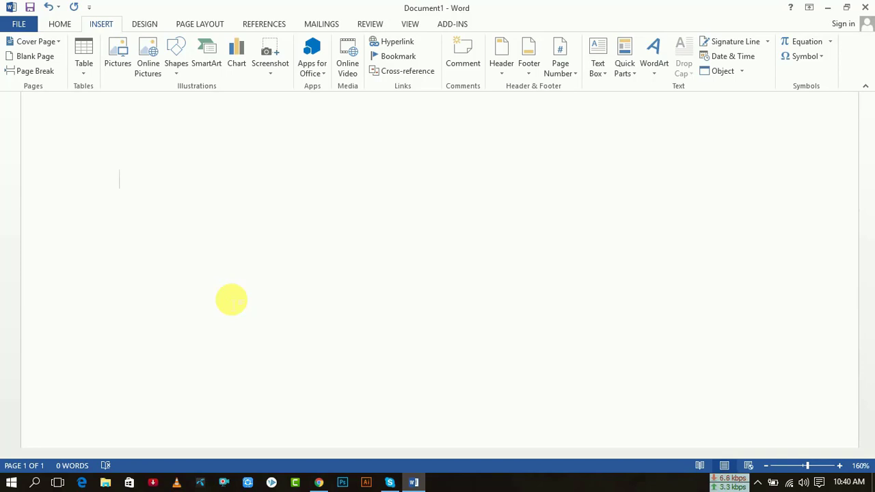
pyautogui.hotkey('ctrl', 'z')
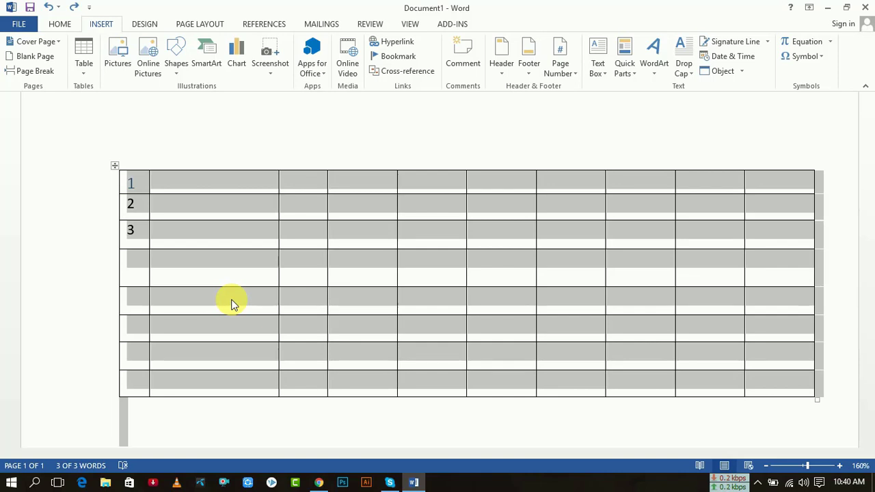
pyautogui.click(201, 205)
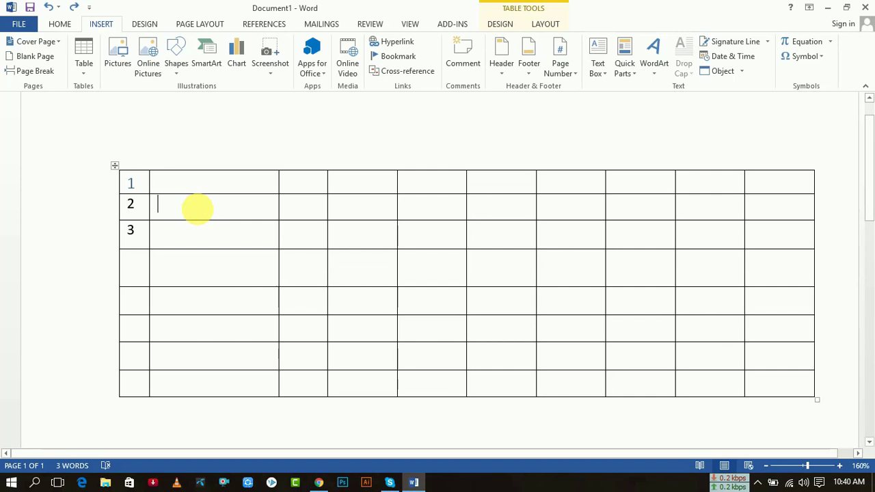
pyautogui.click(119, 169)
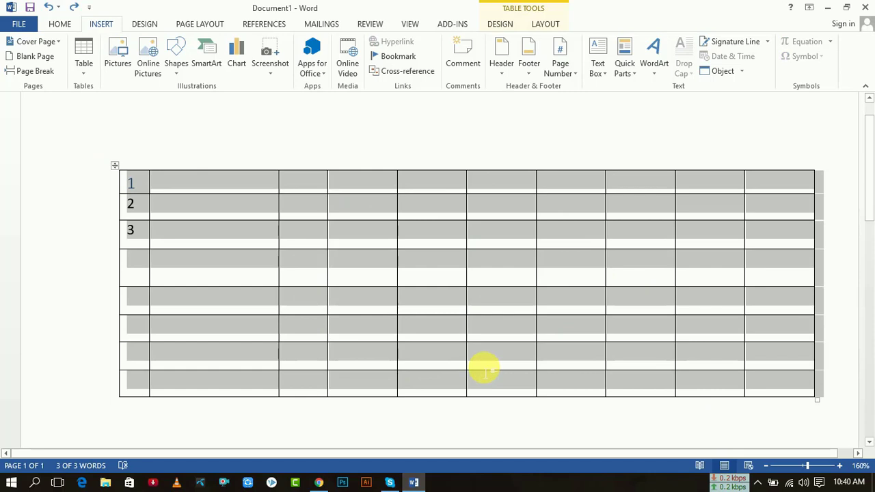
pyautogui.press('BackSpace')
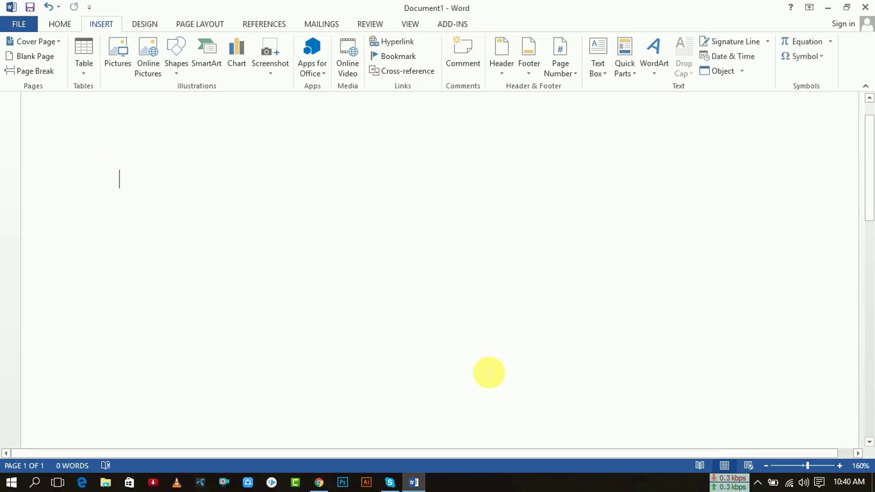
# Step: Request a 100-column by 100-row table in the Insert Table dialog, triggering the 1–63 limit warning
pyautogui.click(84, 63)
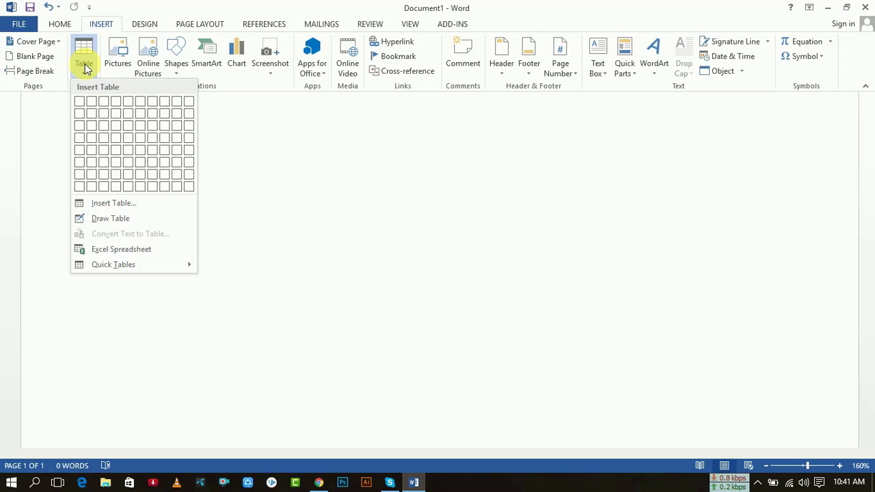
pyautogui.click(126, 202)
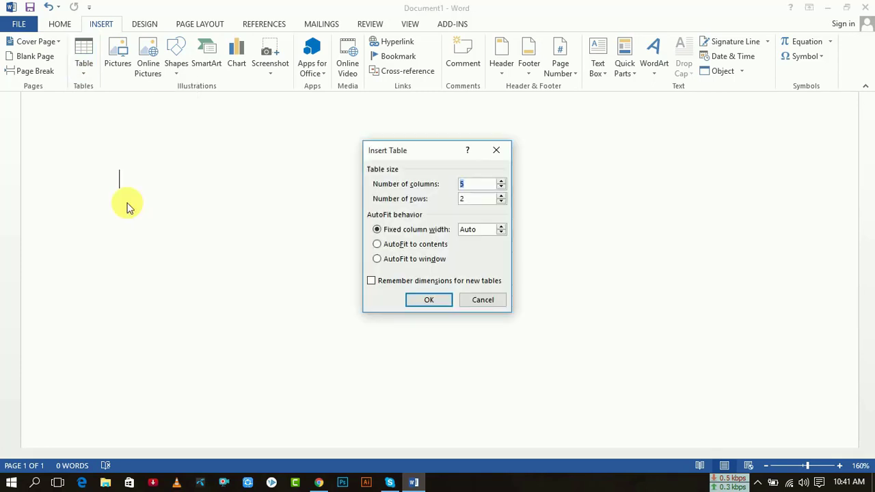
pyautogui.moveTo(404, 151)
pyautogui.mouseDown()
pyautogui.moveTo(335, 116)
pyautogui.moveTo(363, 145)
pyautogui.mouseUp()
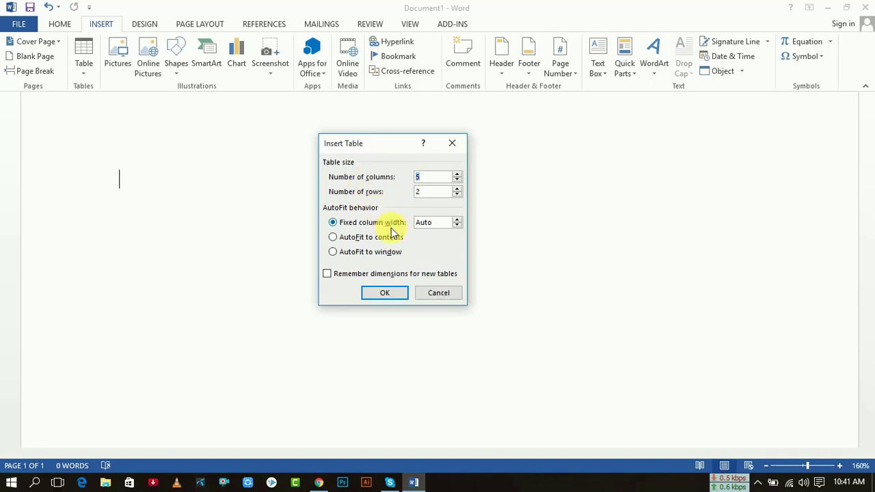
pyautogui.click(438, 177)
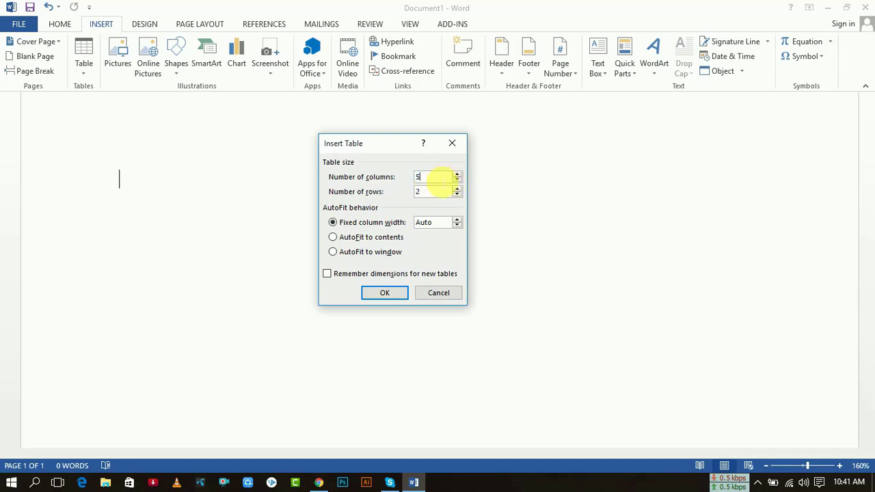
pyautogui.click(388, 178)
pyautogui.write('10')
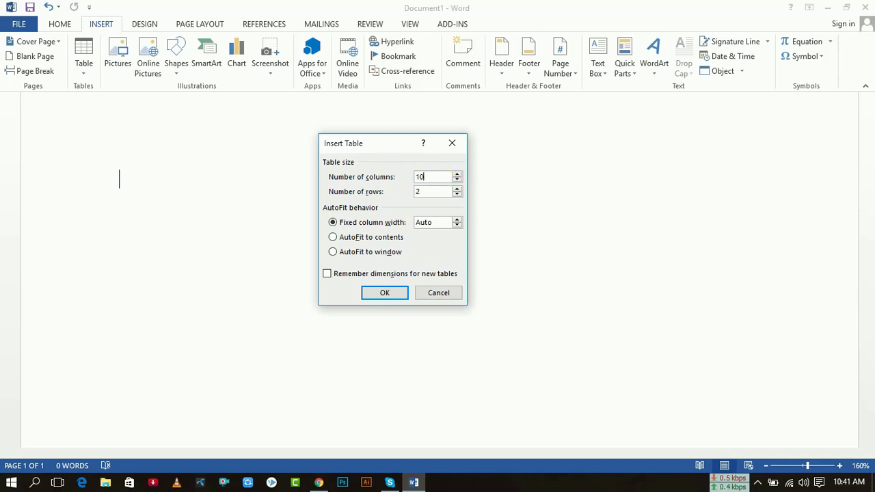
pyautogui.write('0')
pyautogui.click(400, 192)
pyautogui.write('100')
pyautogui.click(457, 181)
pyautogui.click(457, 182)
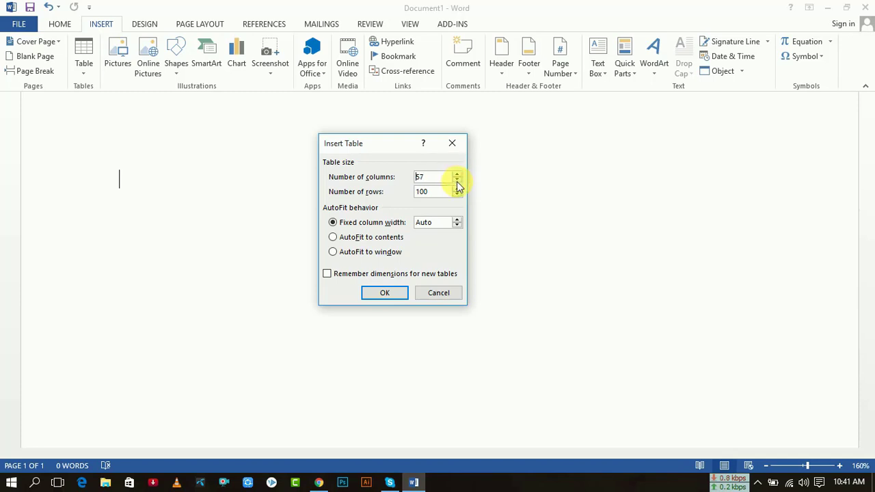
pyautogui.click(457, 182)
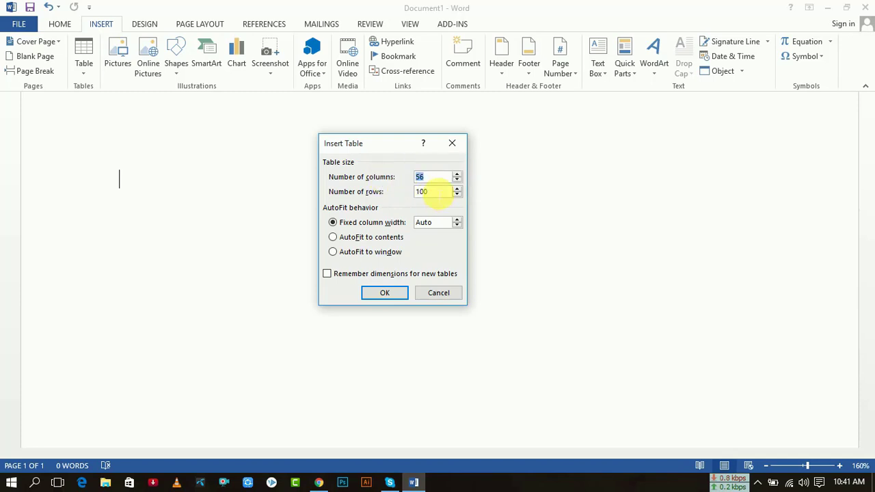
pyautogui.write('100')
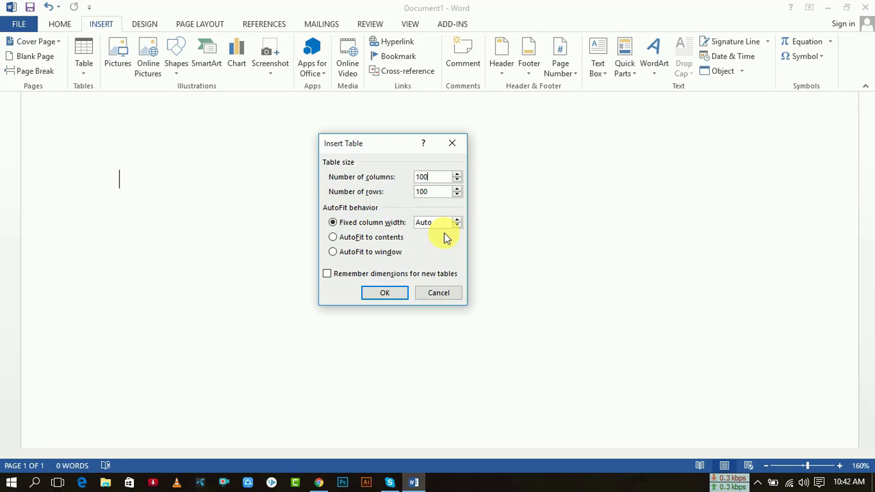
pyautogui.click(390, 298)
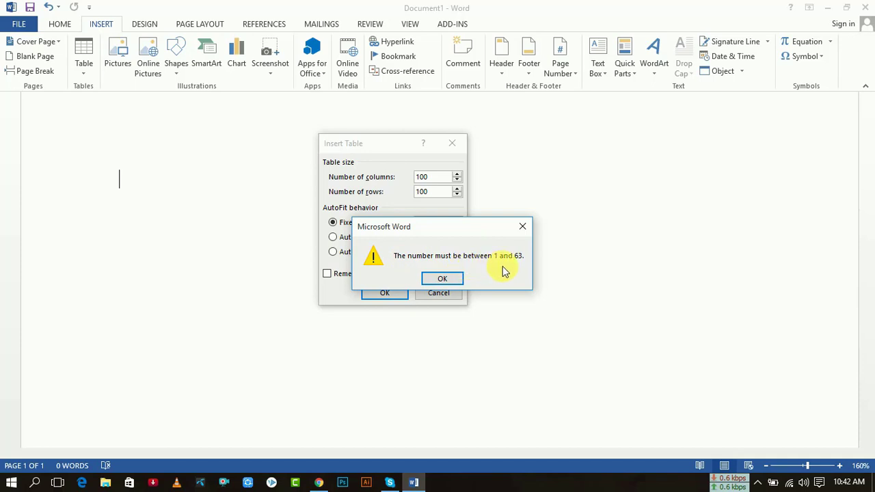
# Step: Dismiss the size-limit warning and set the Insert Table dialog to 63 columns by 63 rows
pyautogui.click(522, 229)
pyautogui.click(436, 176)
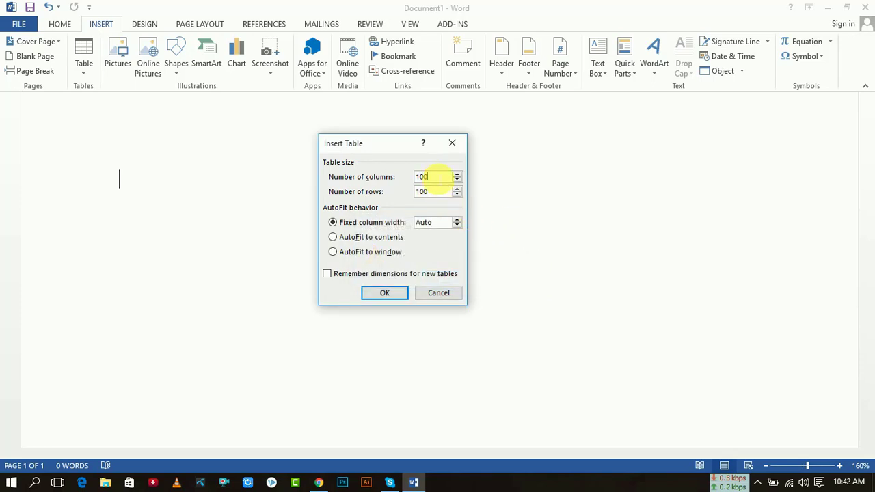
pyautogui.press('BackSpace')
pyautogui.press('BackSpace')
pyautogui.press('BackSpace')
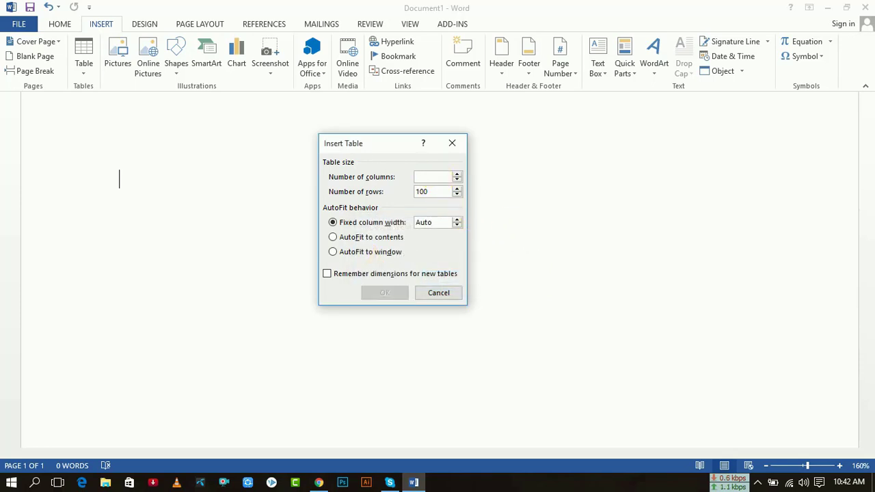
pyautogui.write('63')
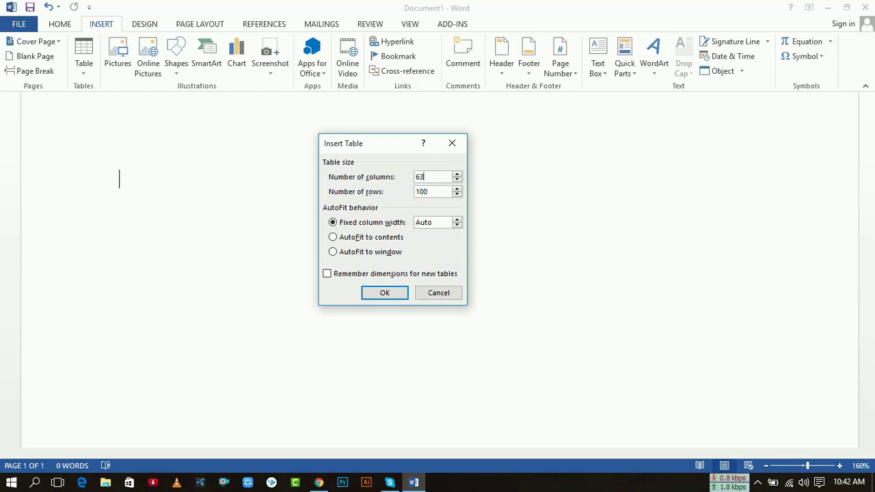
pyautogui.moveTo(437, 194); pyautogui.dragTo(414, 192)
pyautogui.write('6')
pyautogui.write('3')
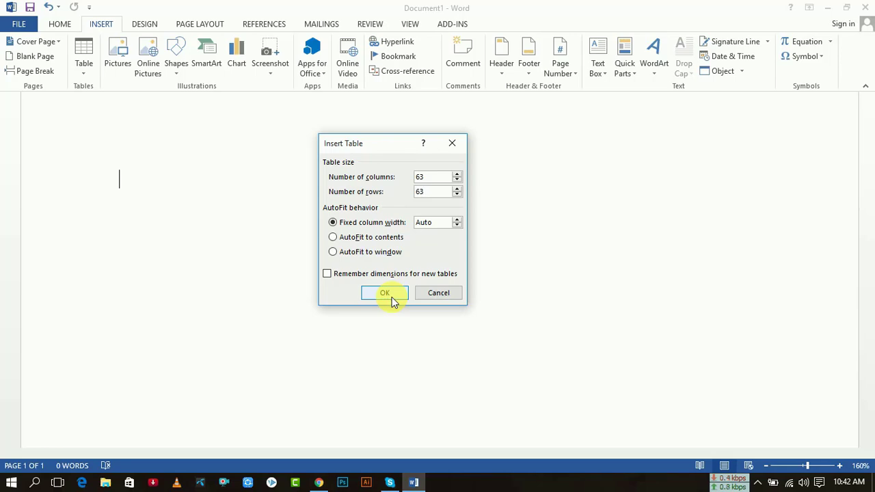
# Step: Insert the 63-by-63 table and scroll through the grid spanning both pages
pyautogui.click(385, 293)
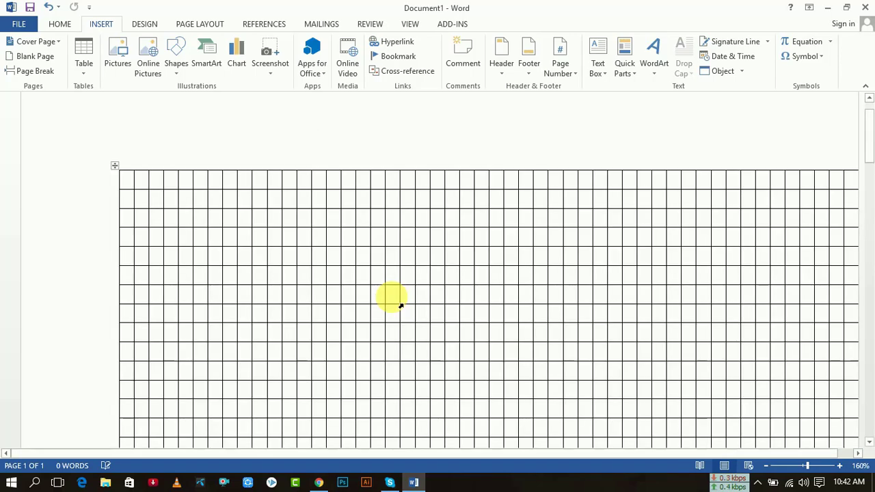
pyautogui.scroll(-2, 373, 253)
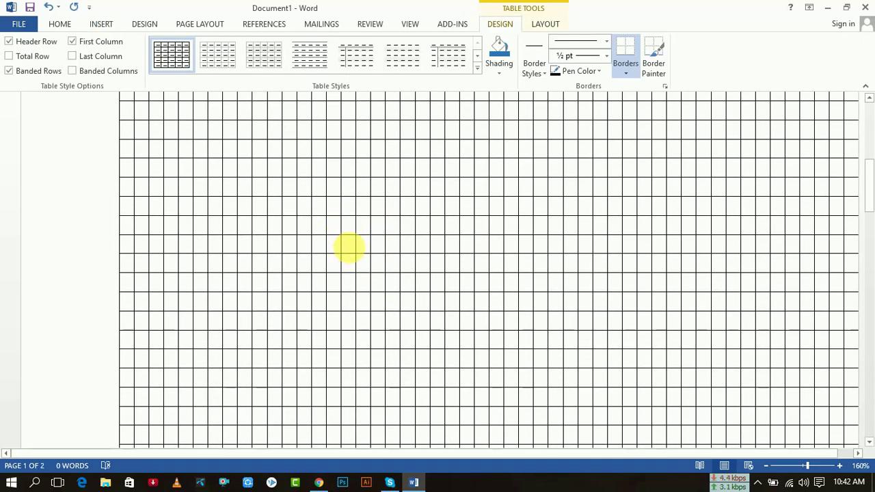
pyautogui.scroll(-2, 369, 253)
pyautogui.scroll(-2, 369, 254)
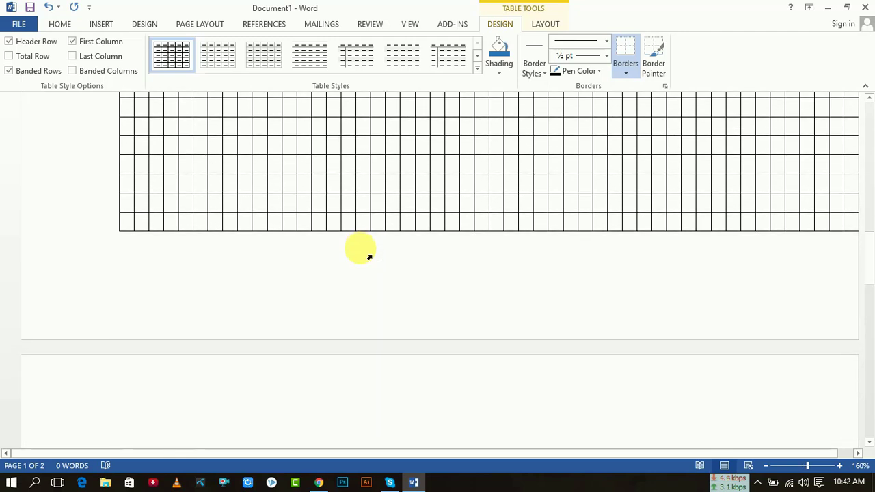
pyautogui.keyDown('ctrl'); pyautogui.scroll(-5, 369, 255); pyautogui.keyUp('ctrl')
pyautogui.keyDown('ctrl'); pyautogui.scroll(-3, 369, 255); pyautogui.keyUp('ctrl')
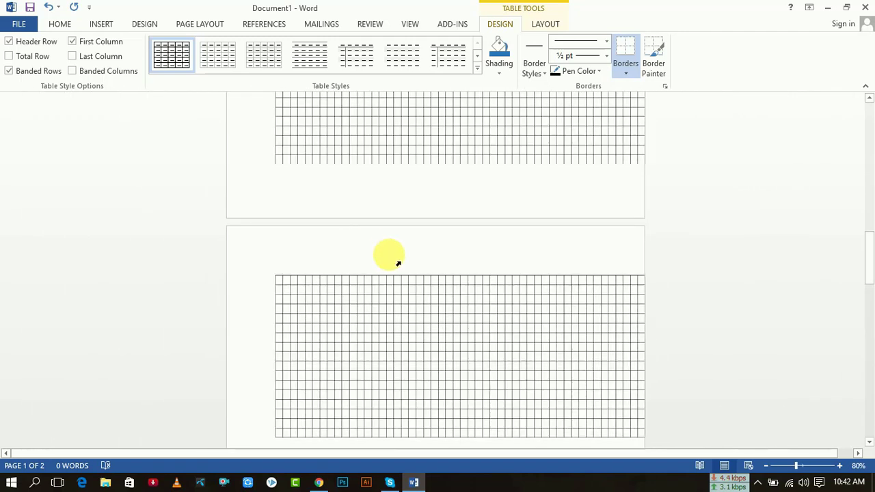
pyautogui.keyDown('ctrl'); pyautogui.scroll(-3, 399, 261); pyautogui.keyUp('ctrl')
pyautogui.scroll(2, 595, 246)
pyautogui.scroll(3, 567, 221)
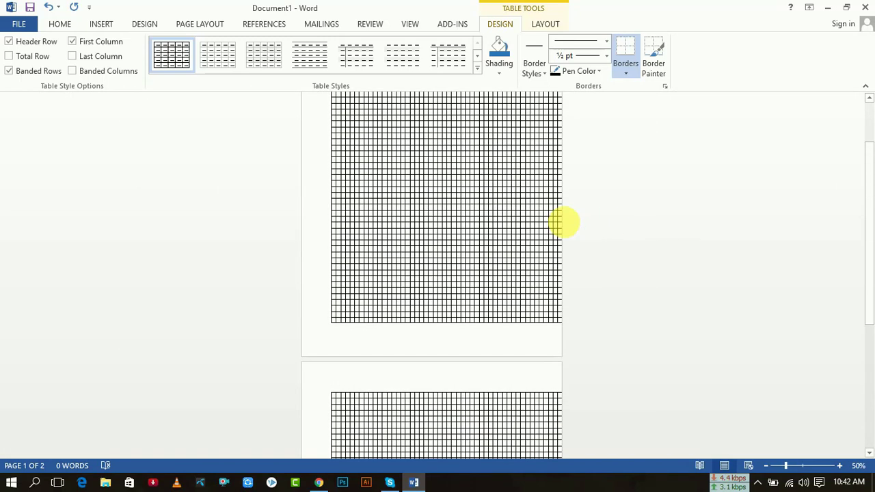
pyautogui.scroll(2, 567, 220)
pyautogui.keyDown('ctrl'); pyautogui.scroll(3, 567, 221); pyautogui.keyUp('ctrl')
pyautogui.keyDown('ctrl'); pyautogui.scroll(1, 576, 229); pyautogui.keyUp('ctrl')
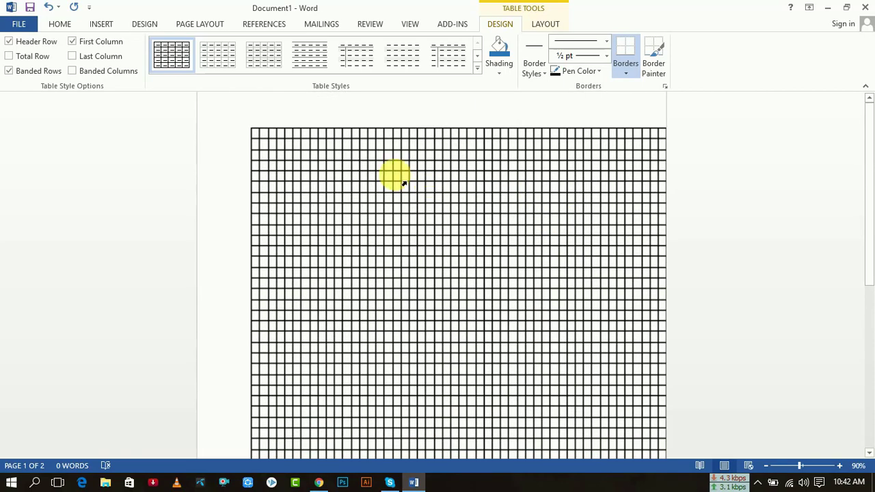
pyautogui.press('alt')
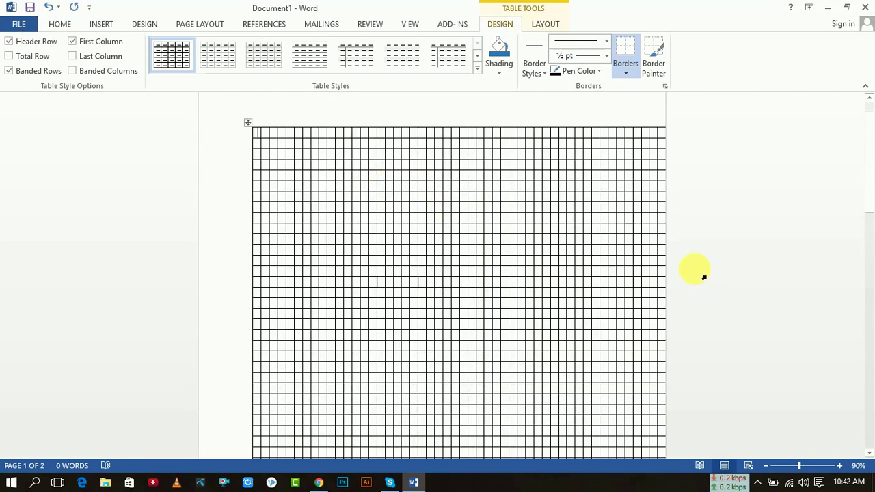
pyautogui.scroll(-5, 677, 267)
pyautogui.scroll(-5, 664, 258)
pyautogui.scroll(-1, 666, 257)
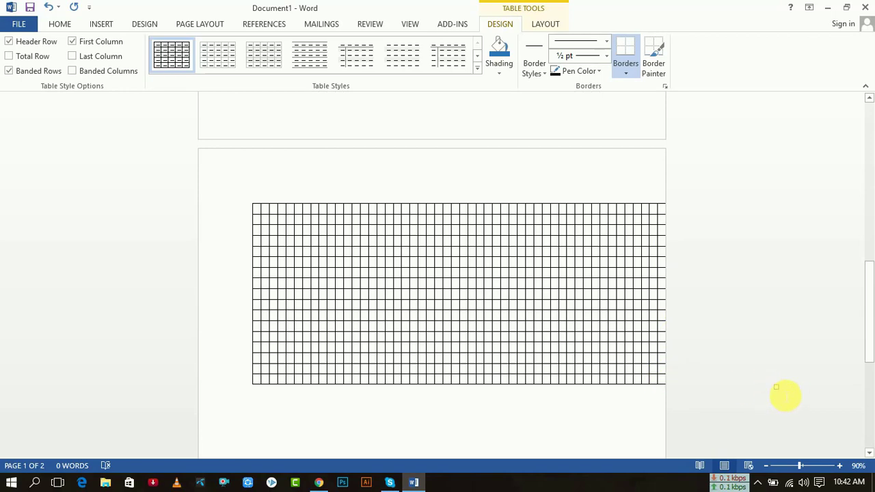
# Step: Drag the grid table's bottom-right corner handle to resize the table
pyautogui.moveTo(778, 388)
pyautogui.mouseDown()
pyautogui.moveTo(679, 328)
pyautogui.moveTo(611, 201)
pyautogui.mouseUp()
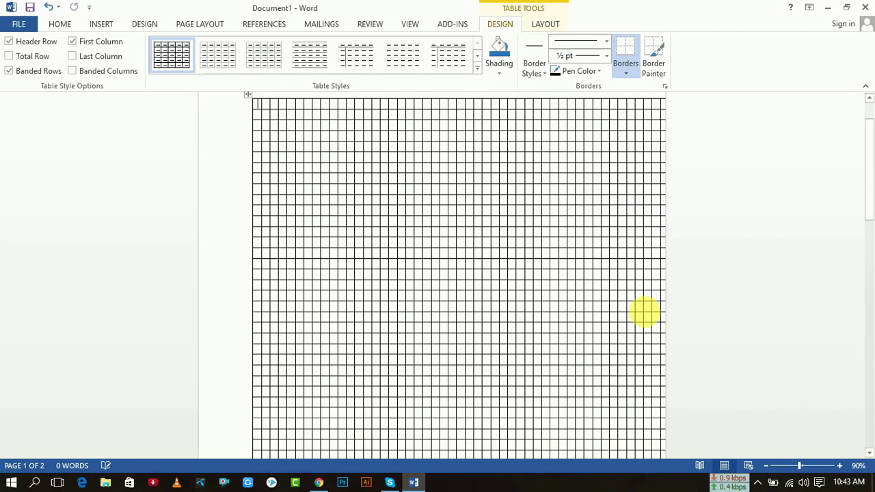
pyautogui.scroll(-5, 654, 311)
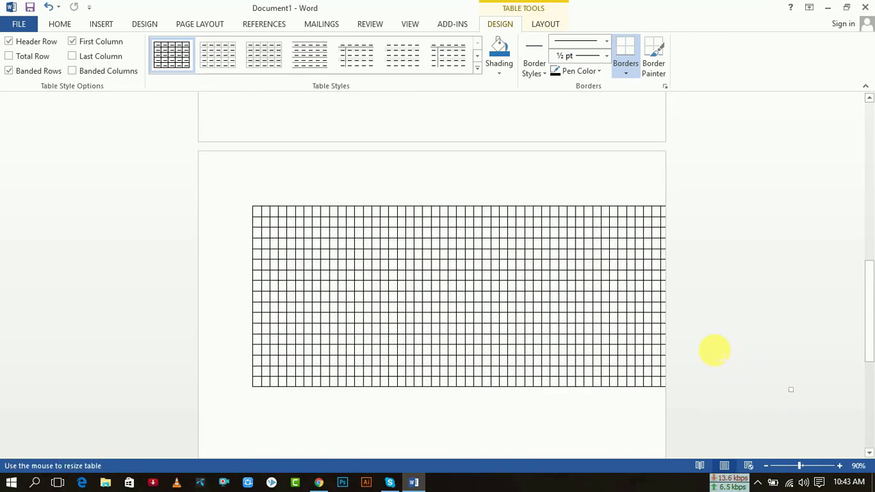
pyautogui.moveTo(670, 321)
pyautogui.mouseDown()
pyautogui.moveTo(646, 274)
pyautogui.moveTo(645, 107)
pyautogui.mouseUp()
pyautogui.scroll(-2, 602, 206)
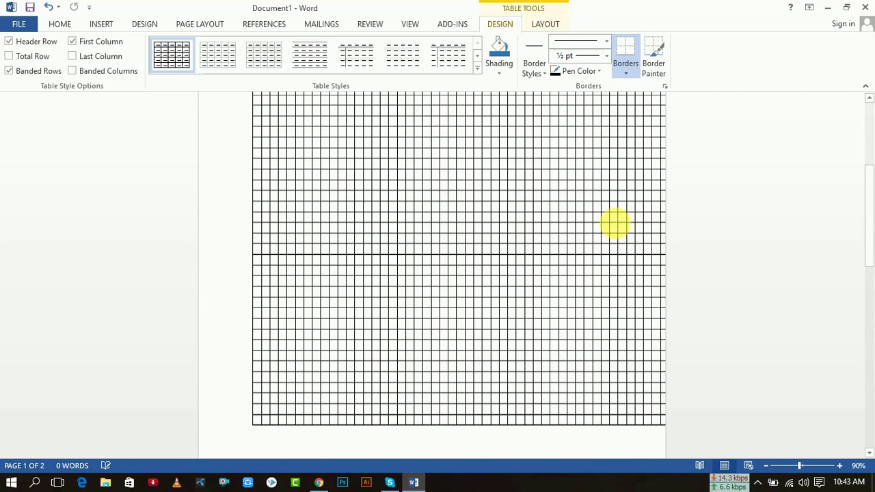
pyautogui.scroll(-5, 561, 223)
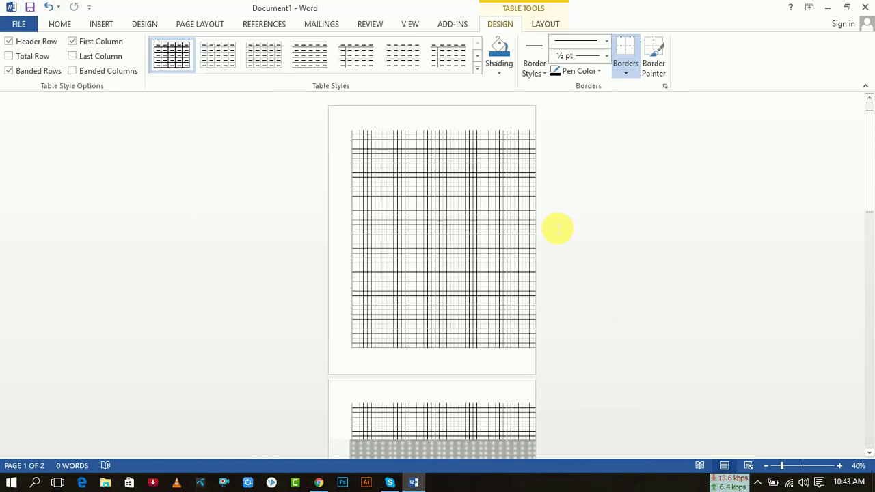
pyautogui.scroll(-1, 556, 228)
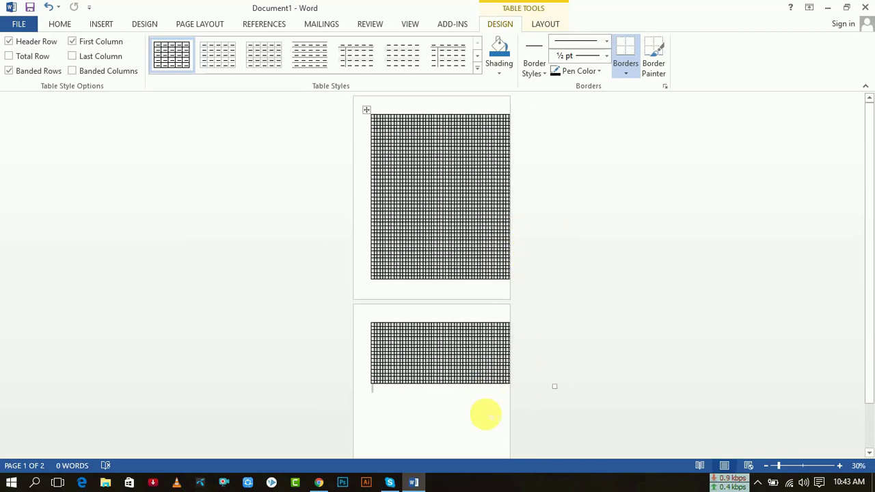
# Step: Place the caret below the table, outside it, and review the resized grid
pyautogui.click(483, 410)
pyautogui.scroll(3, 479, 383)
pyautogui.scroll(4, 490, 376)
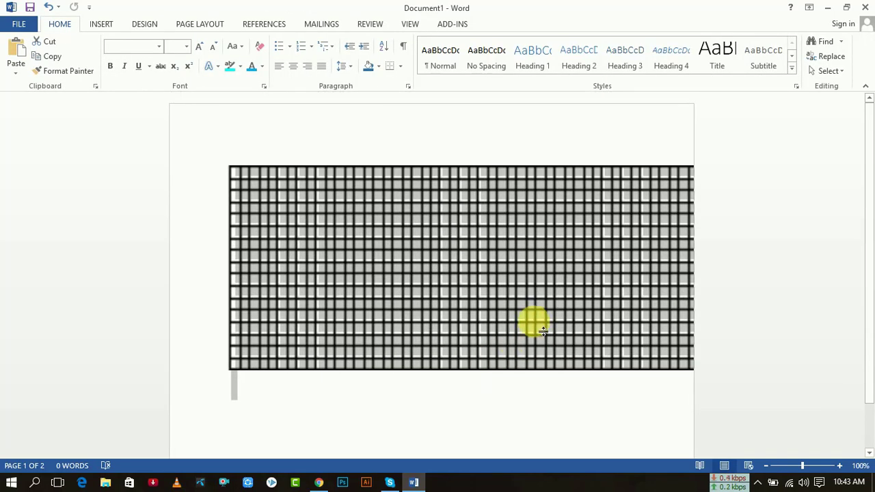
pyautogui.scroll(3, 533, 322)
pyautogui.scroll(1, 535, 312)
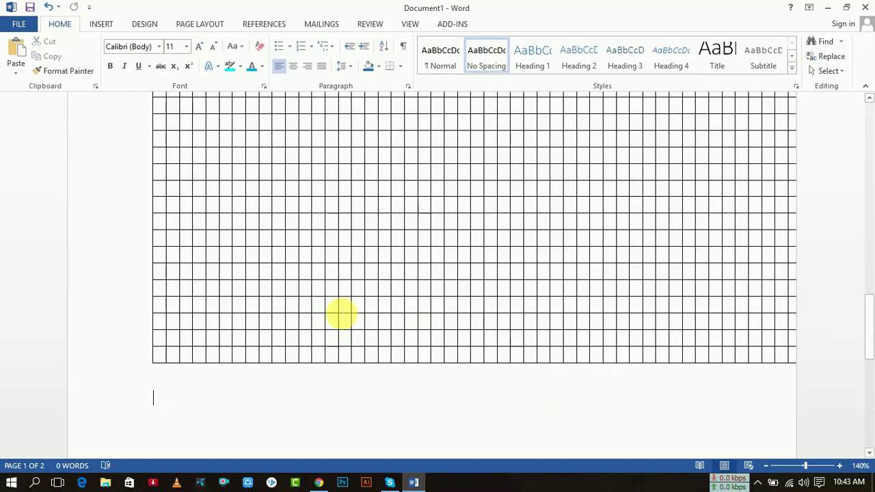
pyautogui.scroll(-2, 352, 342)
pyautogui.scroll(-2, 344, 319)
pyautogui.scroll(-1, 337, 309)
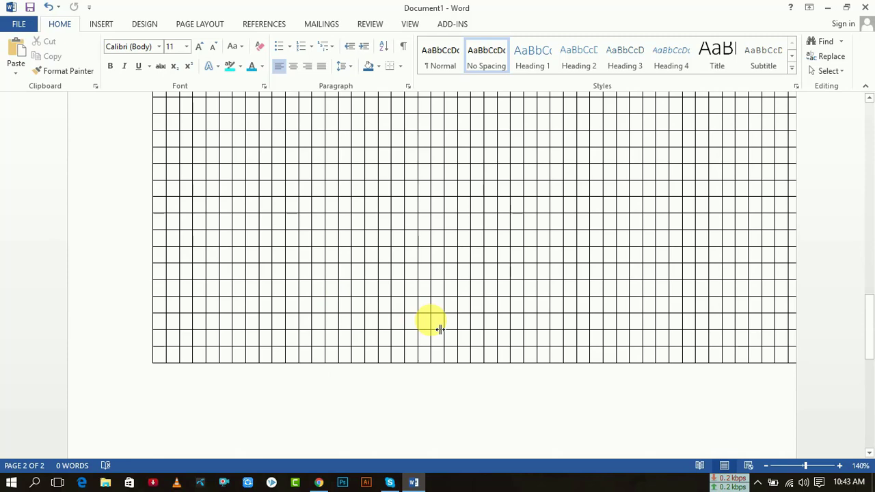
pyautogui.scroll(5, 441, 339)
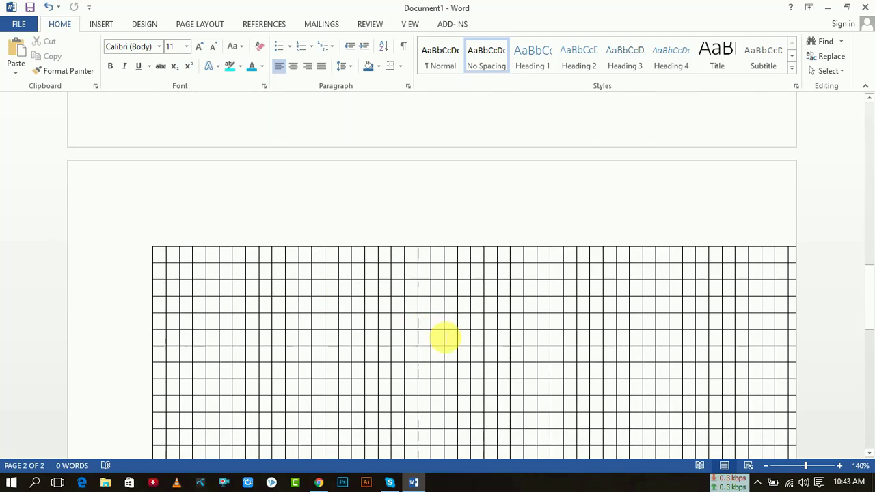
pyautogui.scroll(5, 445, 336)
pyautogui.scroll(5, 445, 336)
pyautogui.scroll(5, 445, 336)
pyautogui.scroll(5, 648, 314)
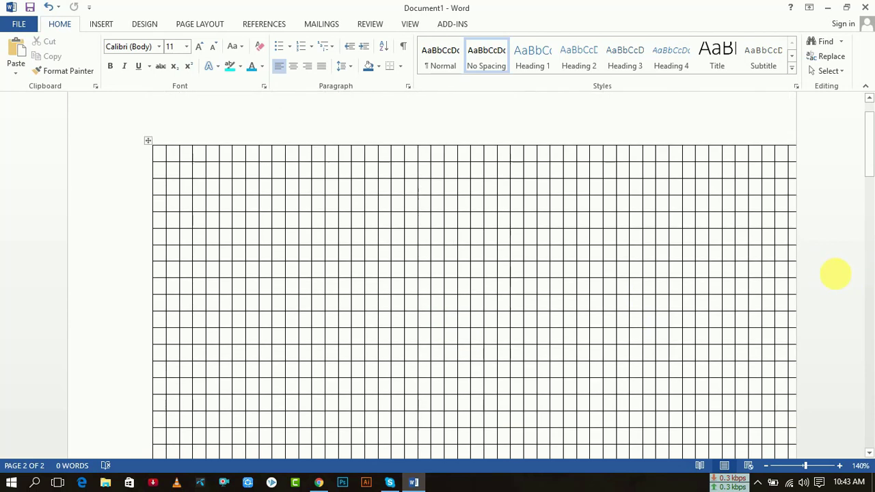
pyautogui.scroll(1, 834, 275)
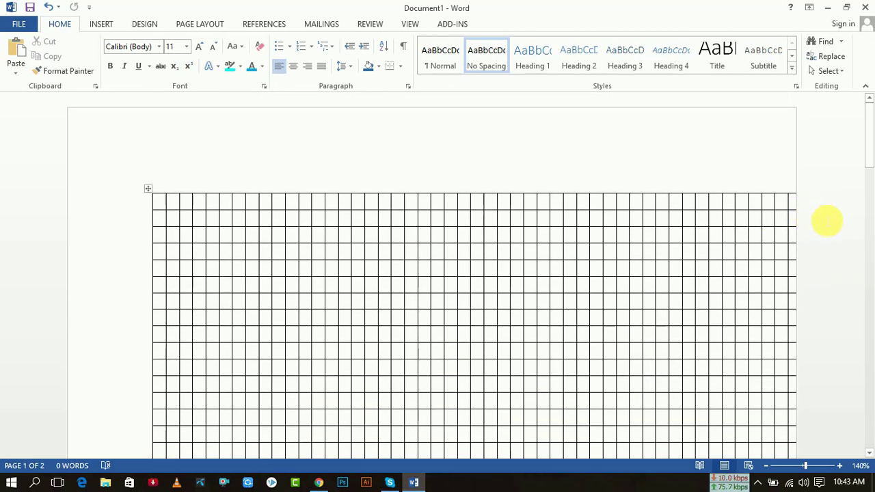
pyautogui.click(21, 24)
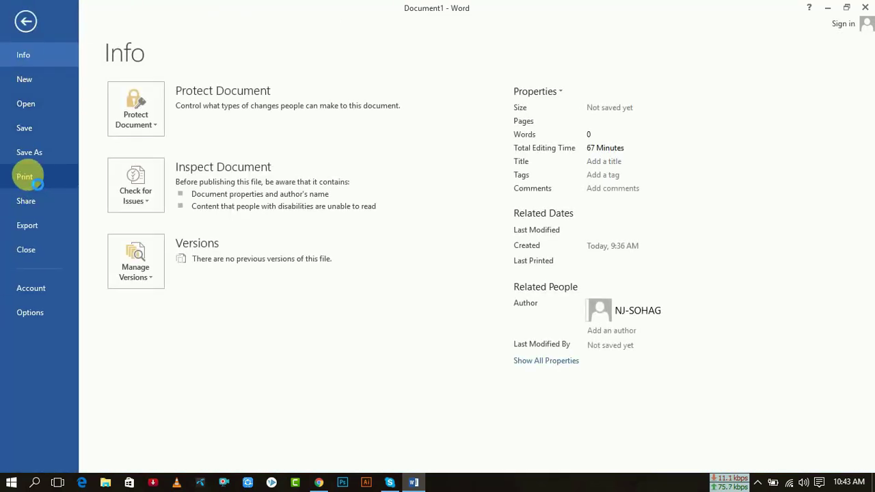
pyautogui.click(37, 182)
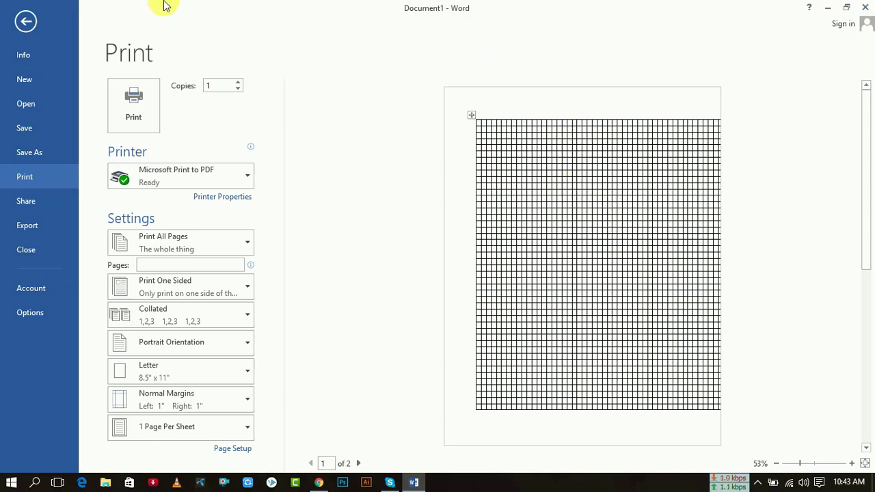
# Step: Leave print preview, then select and delete the entire 63-by-63 grid table
pyautogui.click(33, 24)
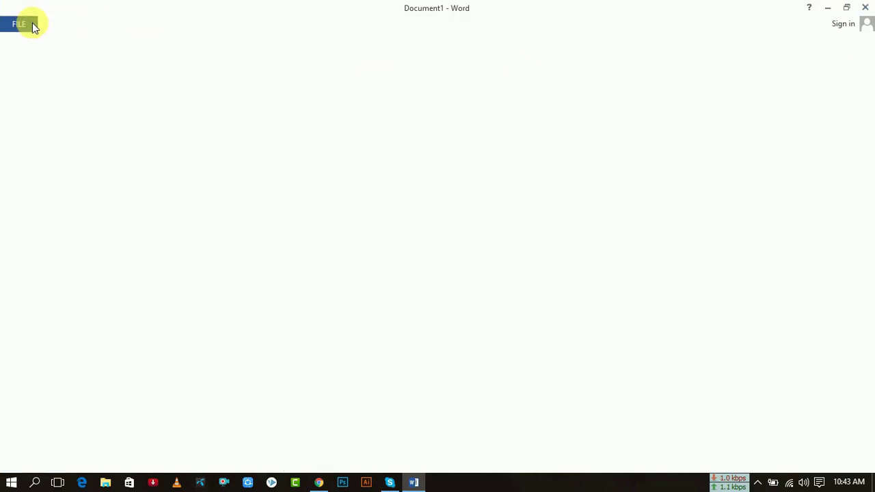
pyautogui.scroll(10, 457, 258)
pyautogui.scroll(5, 342, 211)
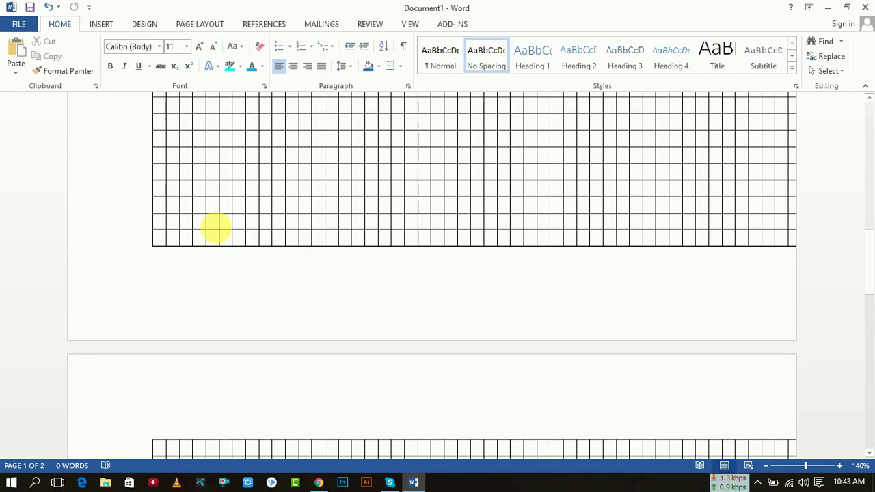
pyautogui.scroll(4, 215, 229)
pyautogui.scroll(3, 203, 219)
pyautogui.scroll(3, 160, 180)
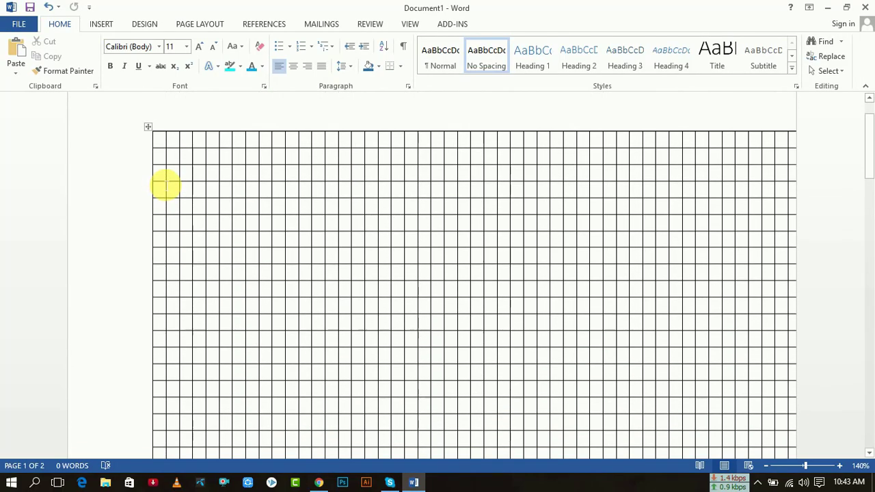
pyautogui.click(150, 129)
pyautogui.press('BackSpace')
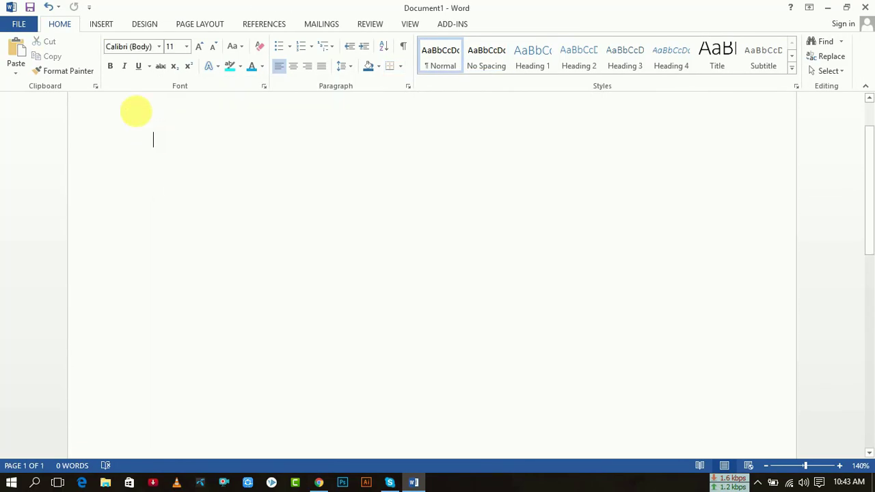
# Step: Insert a 5-by-5 table and drag its bottom edge down to make the rows much taller
pyautogui.click(102, 24)
pyautogui.click(75, 61)
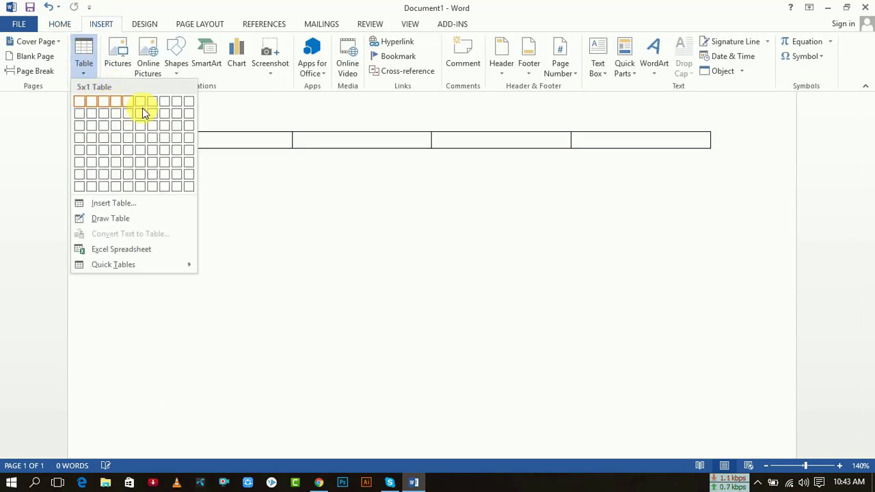
pyautogui.click(126, 153)
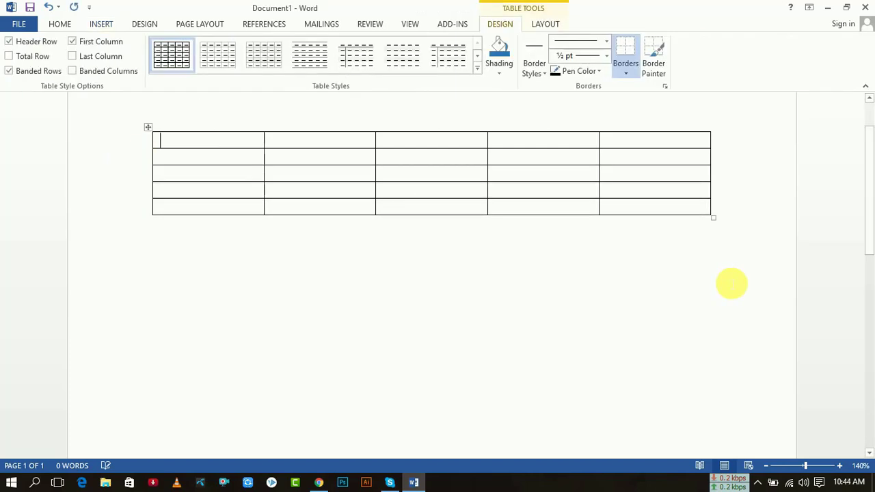
pyautogui.moveTo(715, 226); pyautogui.dragTo(717, 431)
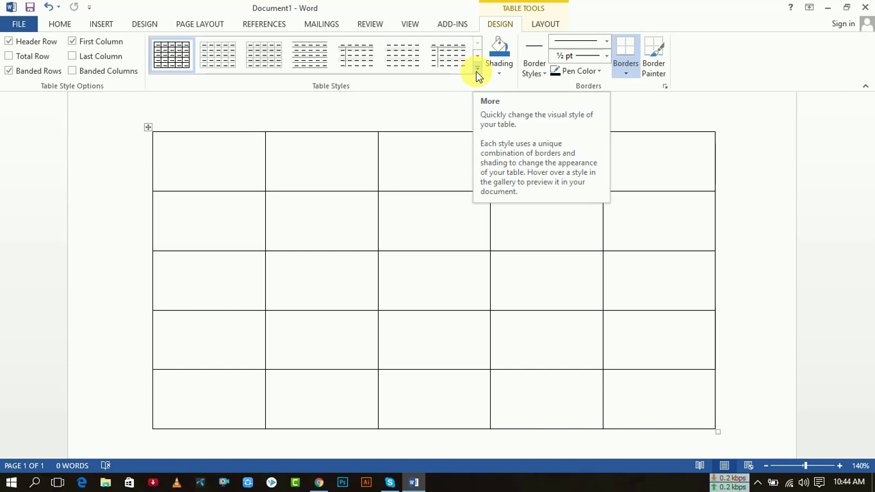
# Step: Try the orange List Table and Grid Table styles, a plain grey style, then Table Grid
pyautogui.click(477, 71)
pyautogui.scroll(-5, 251, 177)
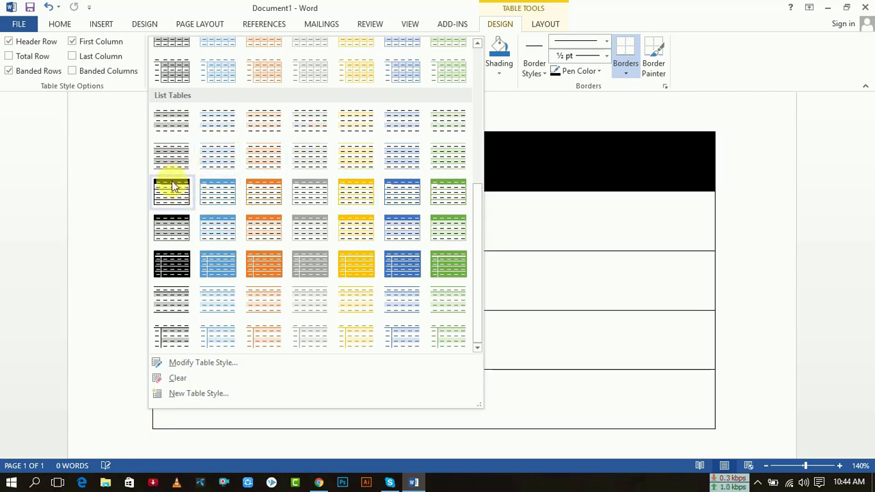
pyautogui.click(269, 160)
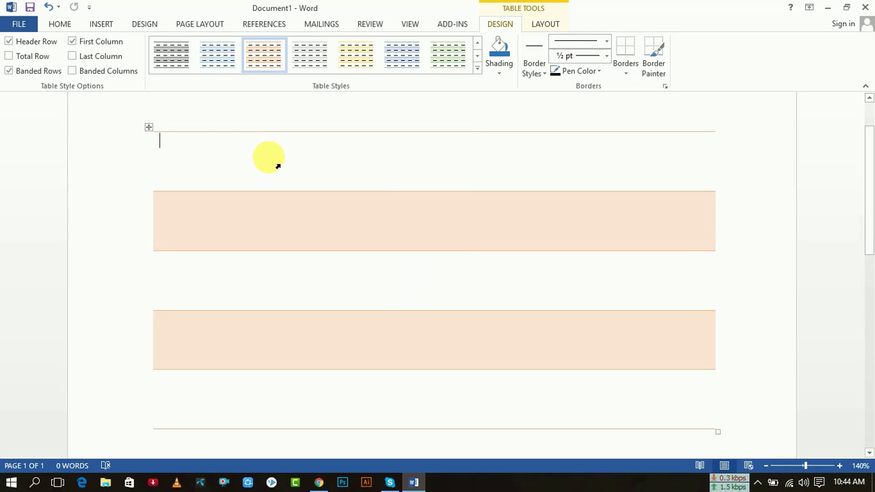
pyautogui.click(477, 69)
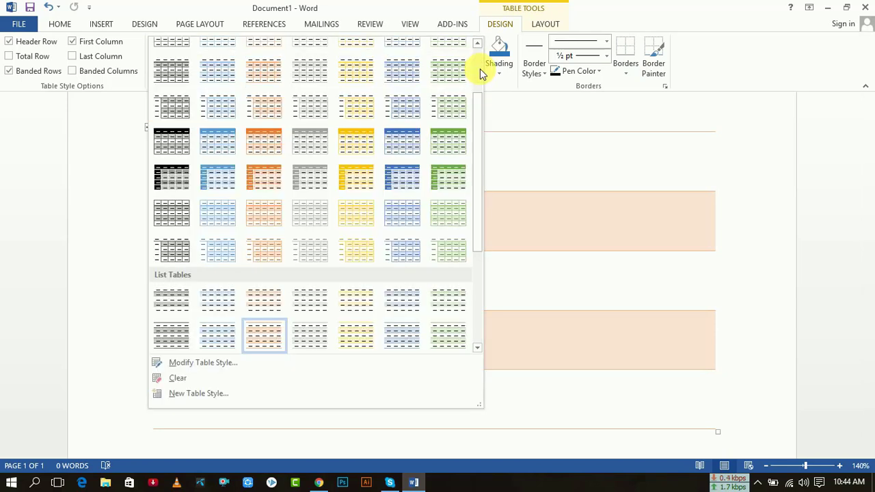
pyautogui.scroll(3, 205, 96)
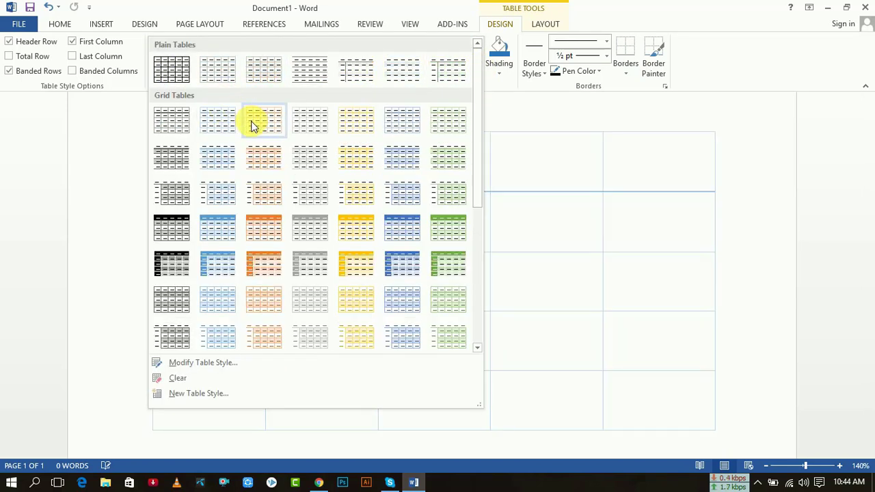
pyautogui.click(252, 125)
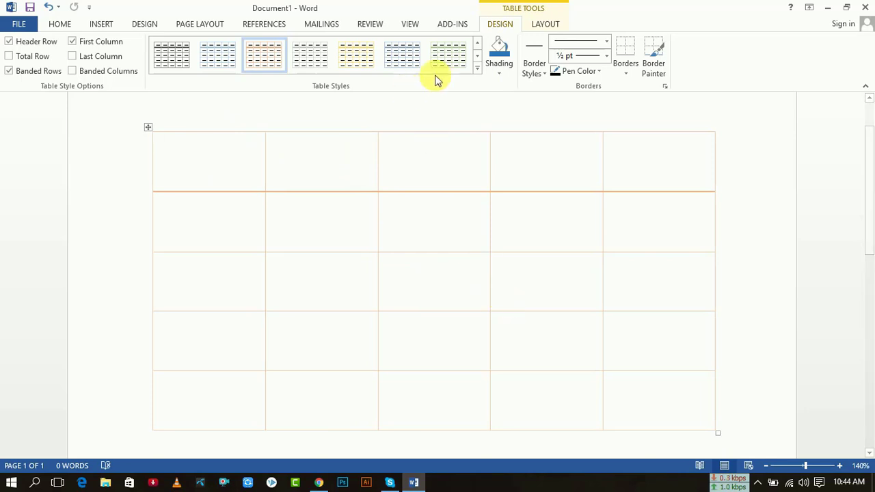
pyautogui.click(309, 53)
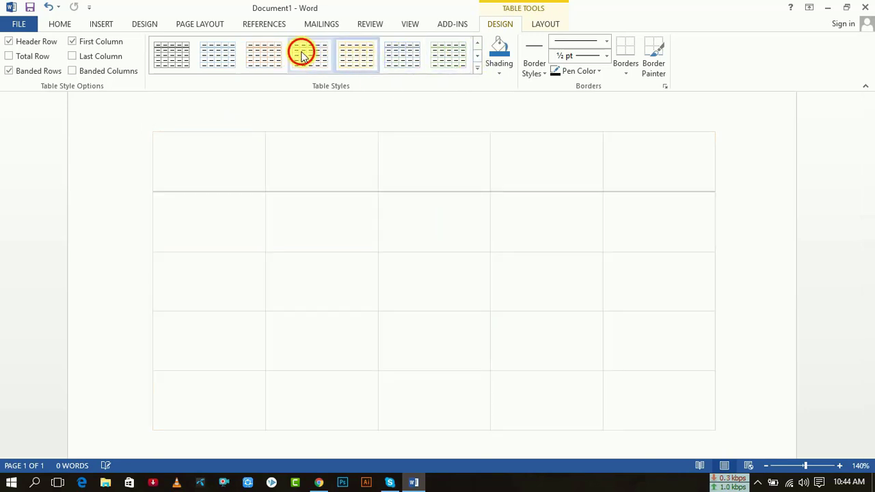
pyautogui.click(187, 54)
# Step: Preview the black-header banded and yellow table styles, then reset to the plain Table Grid style
pyautogui.click(477, 67)
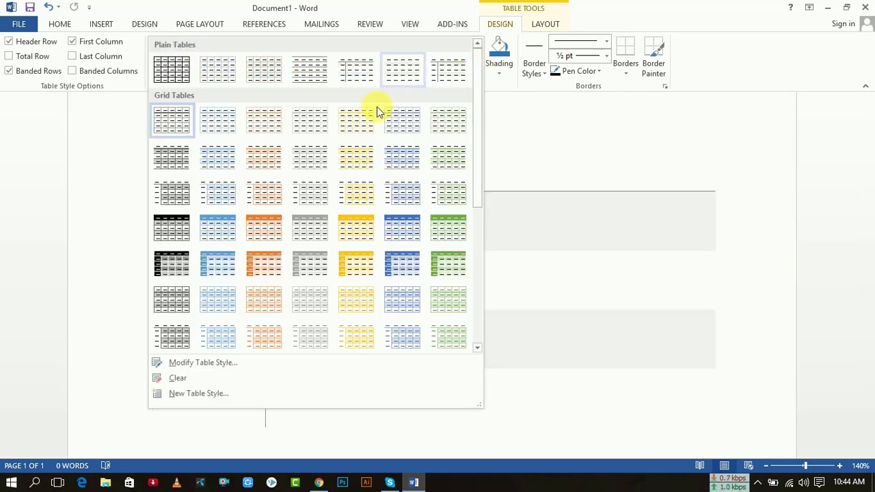
pyautogui.click(198, 232)
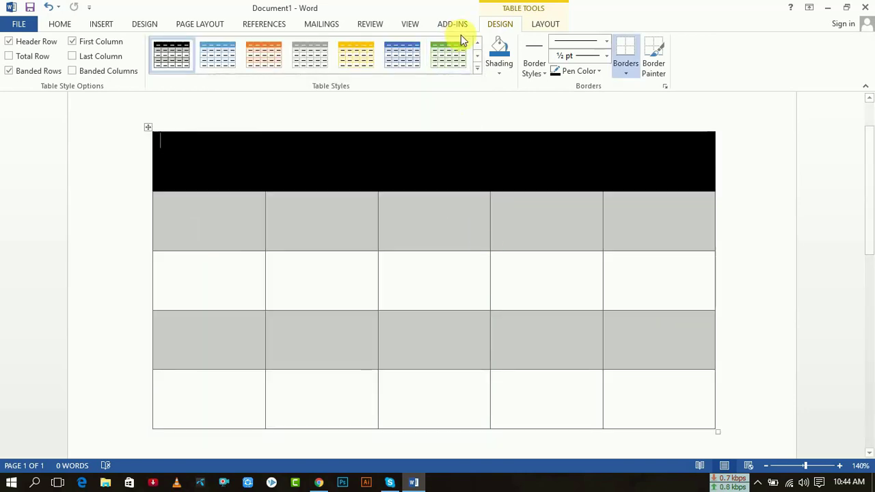
pyautogui.click(477, 68)
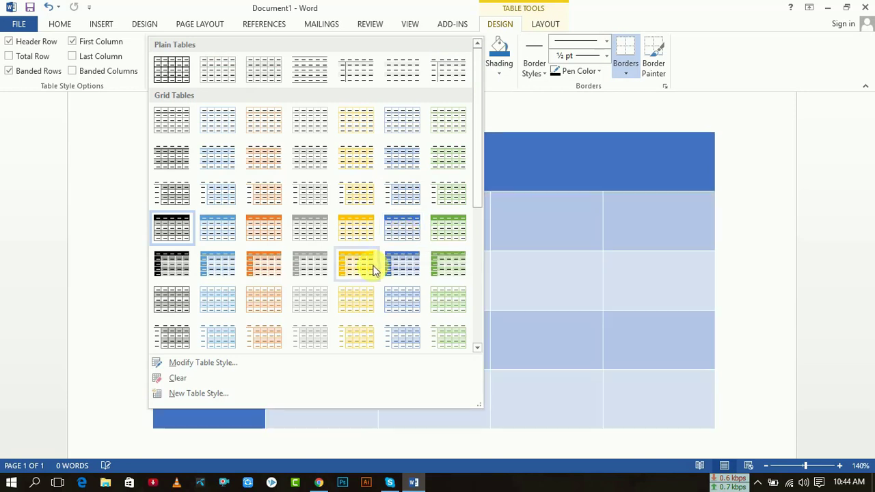
pyautogui.click(370, 266)
pyautogui.click(333, 235)
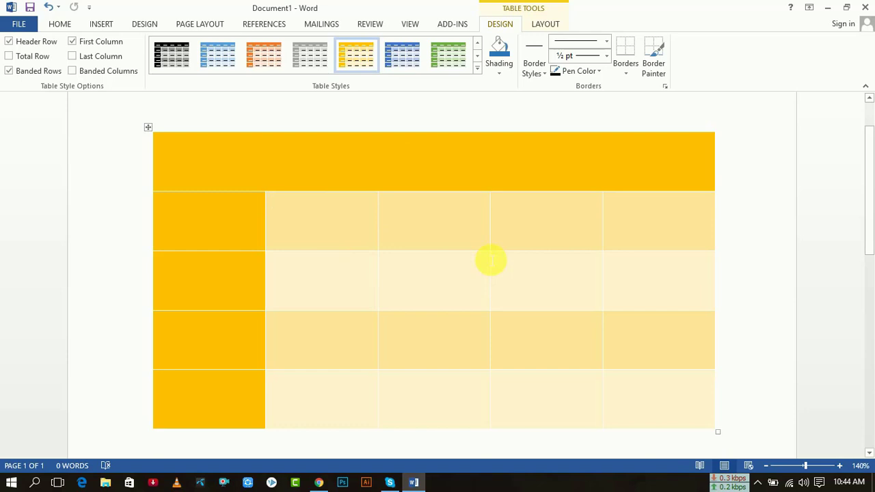
pyautogui.click(480, 67)
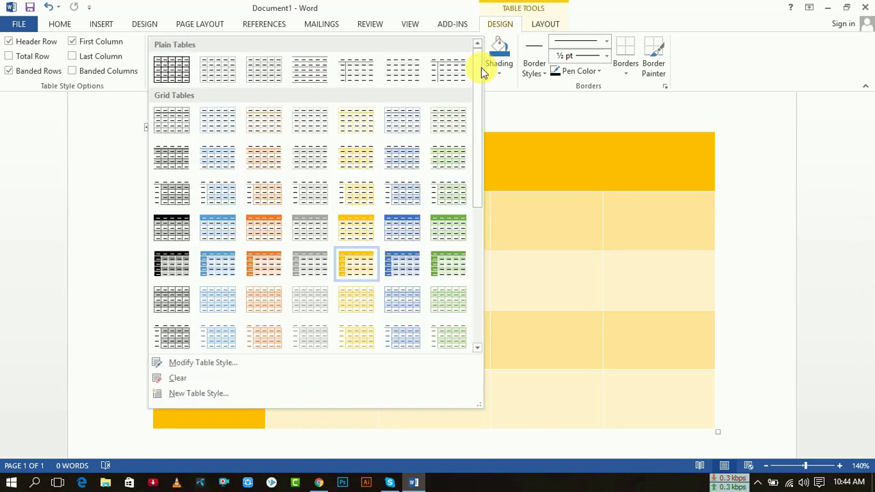
pyautogui.click(172, 68)
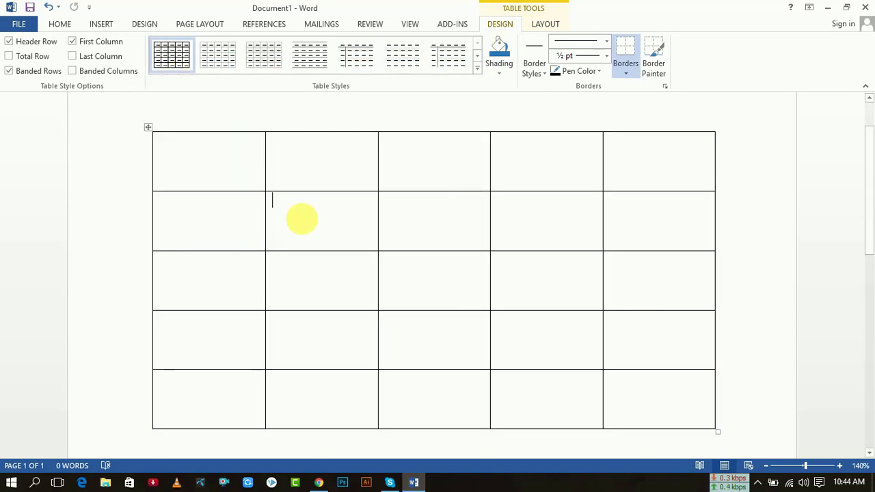
pyautogui.click(501, 73)
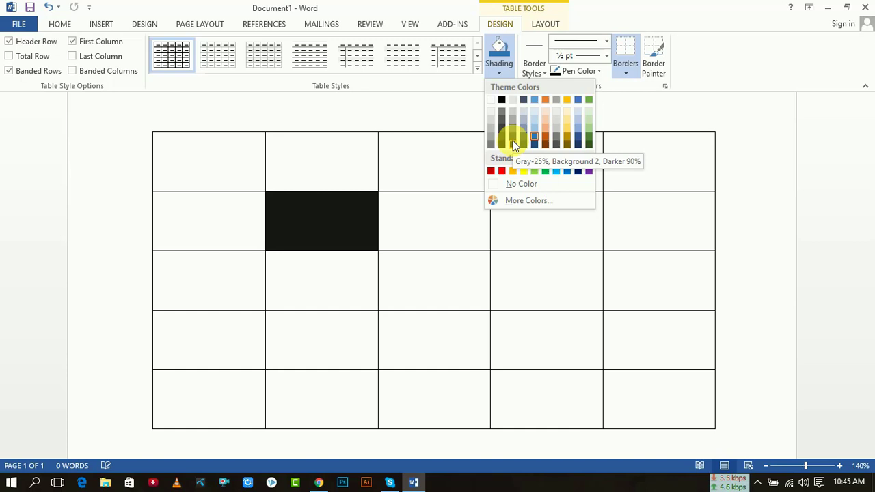
pyautogui.click(514, 146)
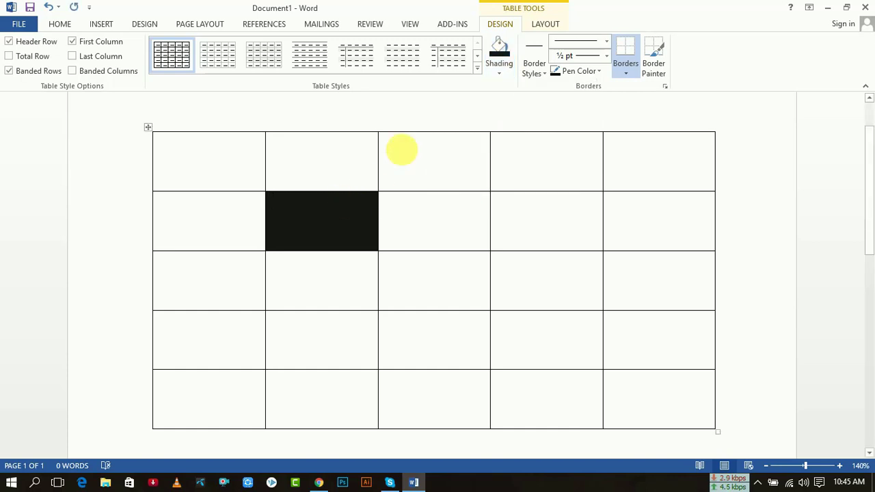
pyautogui.click(501, 73)
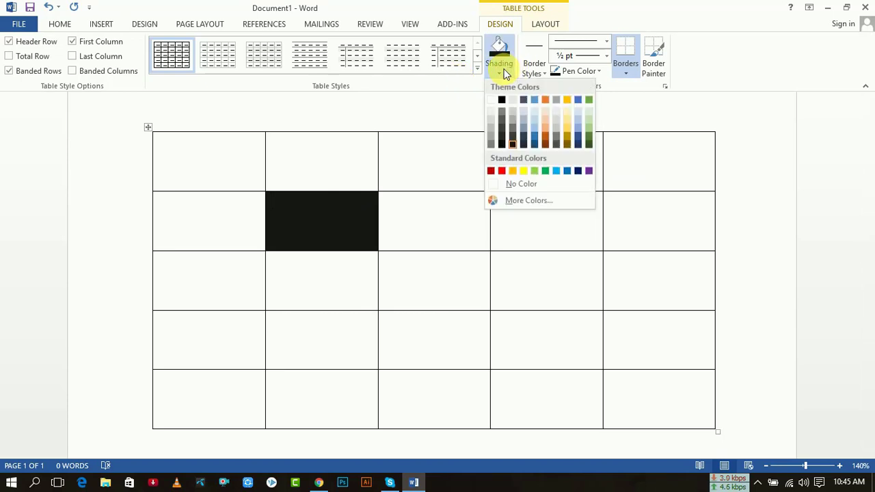
pyautogui.click(510, 185)
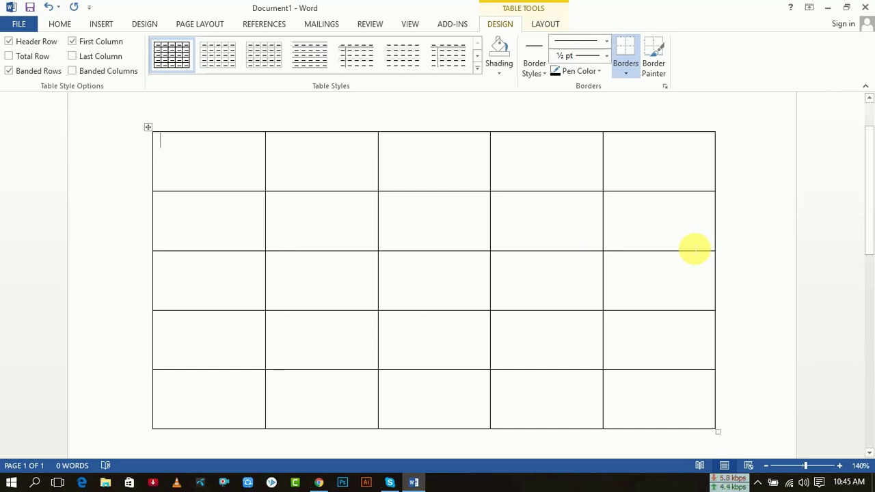
# Step: Insert a new column to the right of the first column, giving the table six columns
pyautogui.moveTo(189, 158)
pyautogui.mouseDown()
pyautogui.moveTo(226, 406)
pyautogui.moveTo(242, 282)
pyautogui.mouseUp()
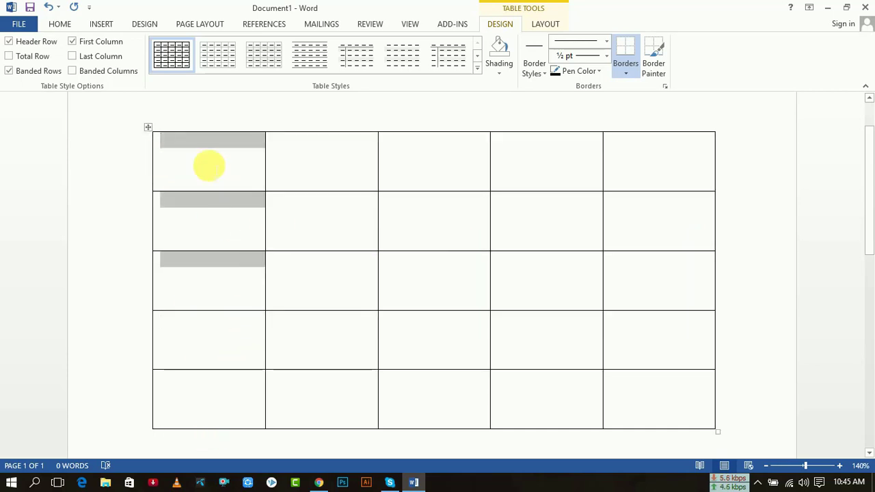
pyautogui.click(210, 163)
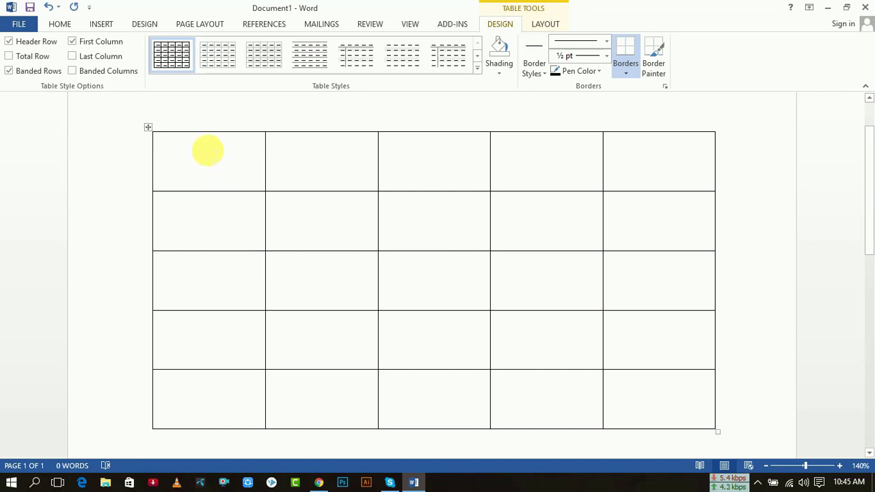
pyautogui.rightClick(208, 150)
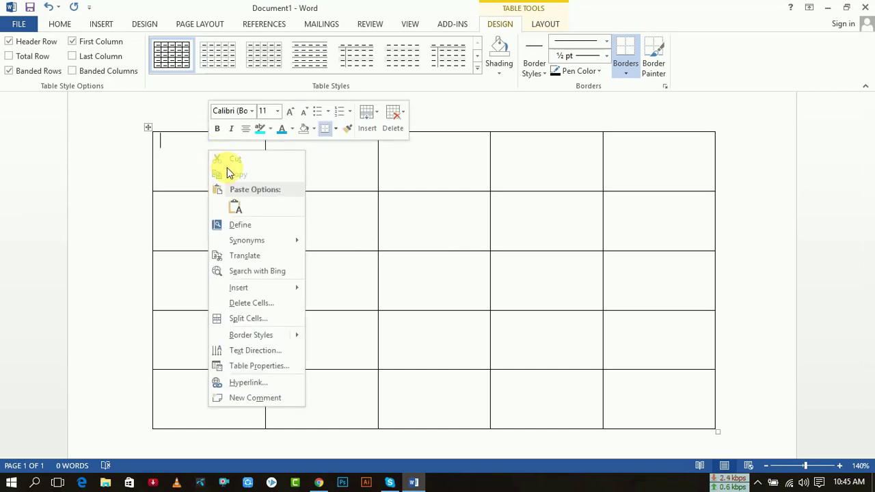
pyautogui.moveTo(238, 288)
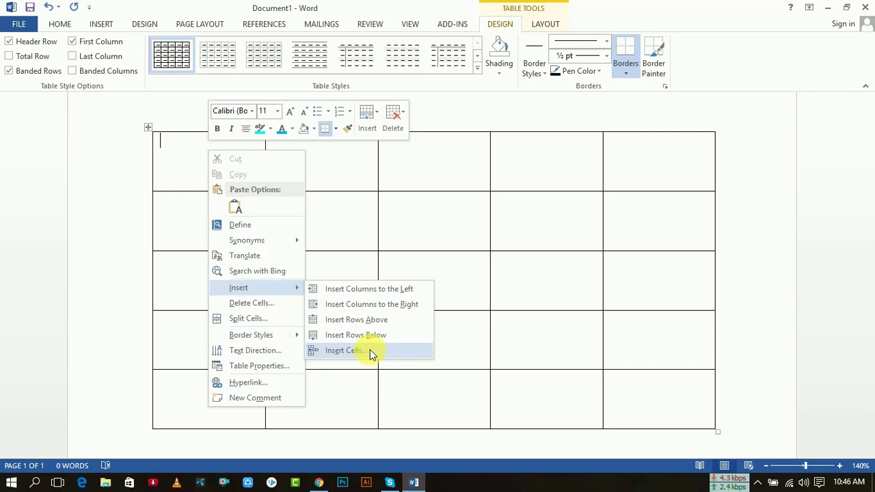
pyautogui.click(376, 305)
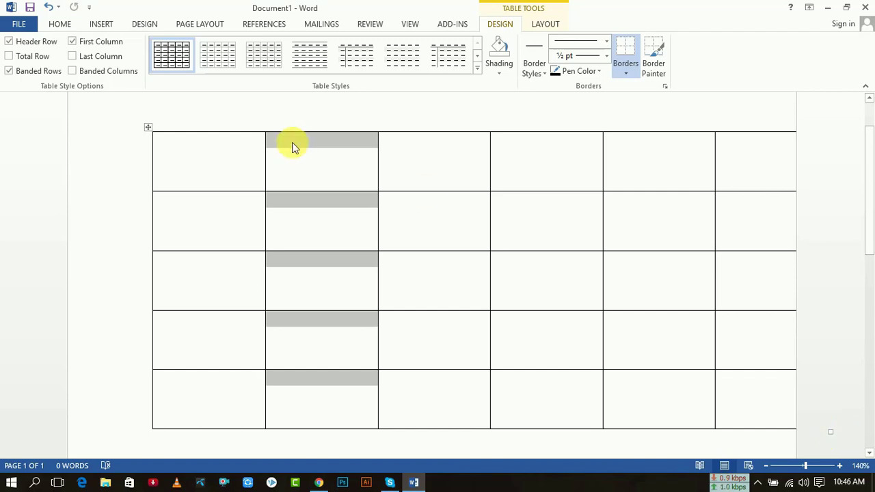
# Step: Type 'asdcsd' in the top-left cell and 'sdcdsv' in the cell beside it
pyautogui.moveTo(230, 151); pyautogui.dragTo(209, 318)
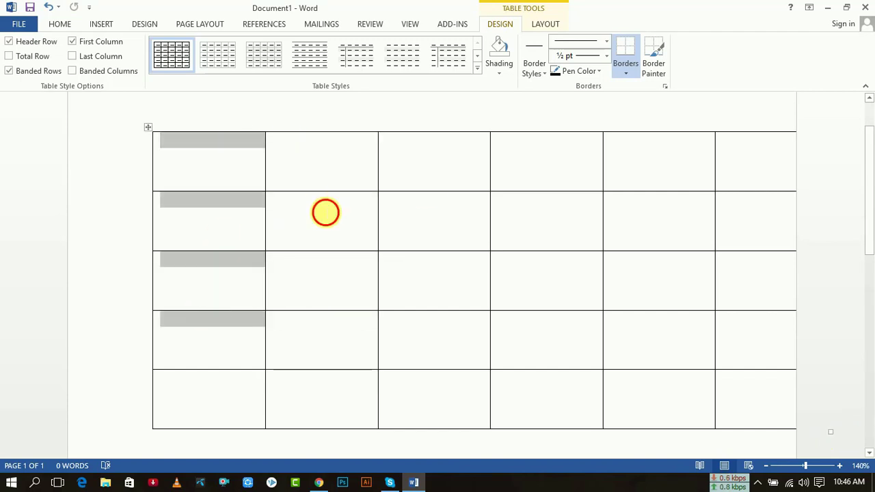
pyautogui.click(324, 212)
pyautogui.click(235, 156)
pyautogui.write('asdcsd')
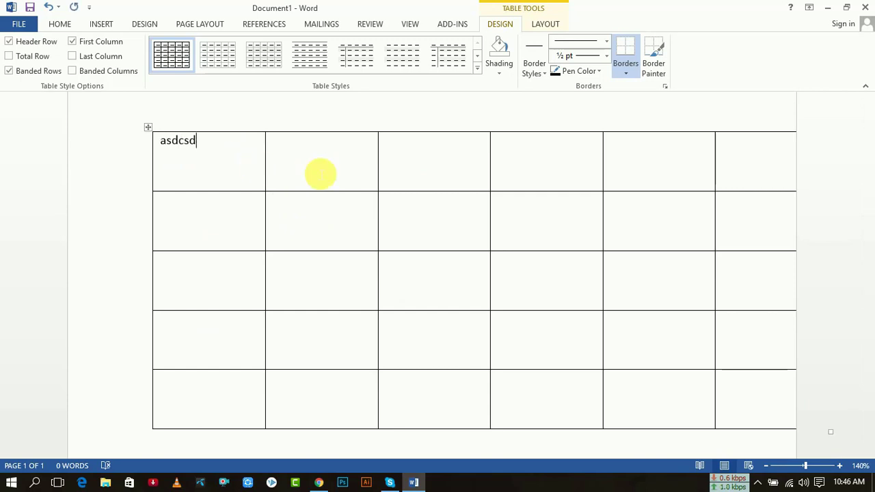
pyautogui.press('Tab')
pyautogui.write('sdcdsv')
pyautogui.moveTo(233, 145); pyautogui.dragTo(228, 332)
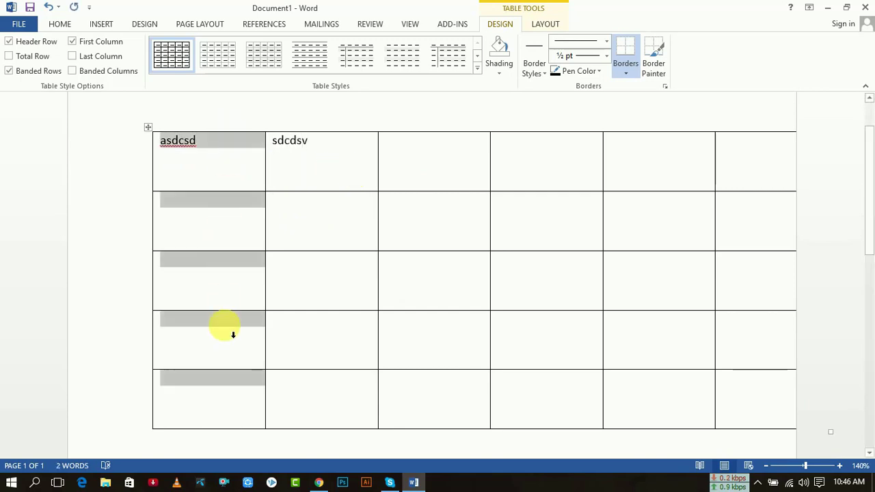
pyautogui.click(235, 164)
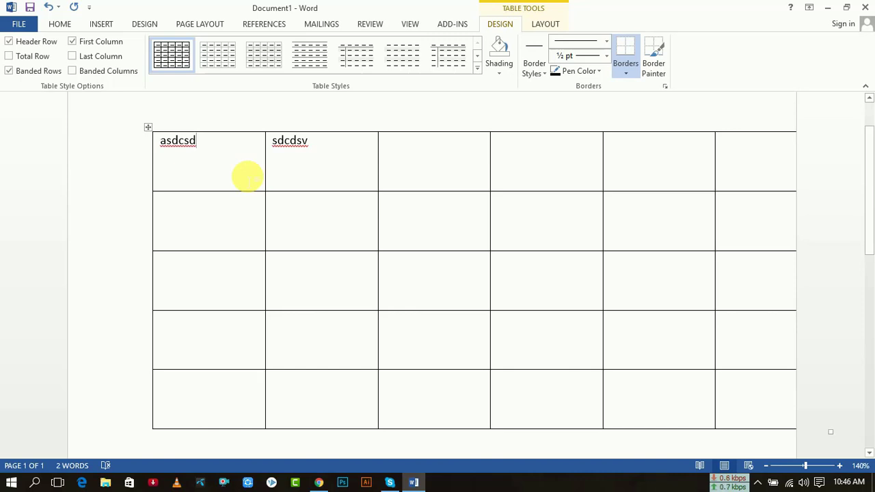
pyautogui.click(99, 24)
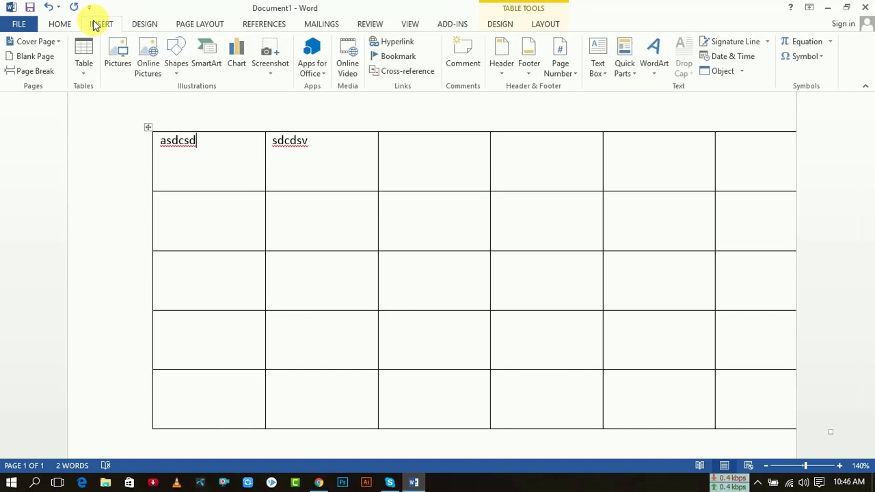
# Step: With Draw Table, draw a vertical line down column 1 and horizontal lines through the top-row cells
pyautogui.click(84, 58)
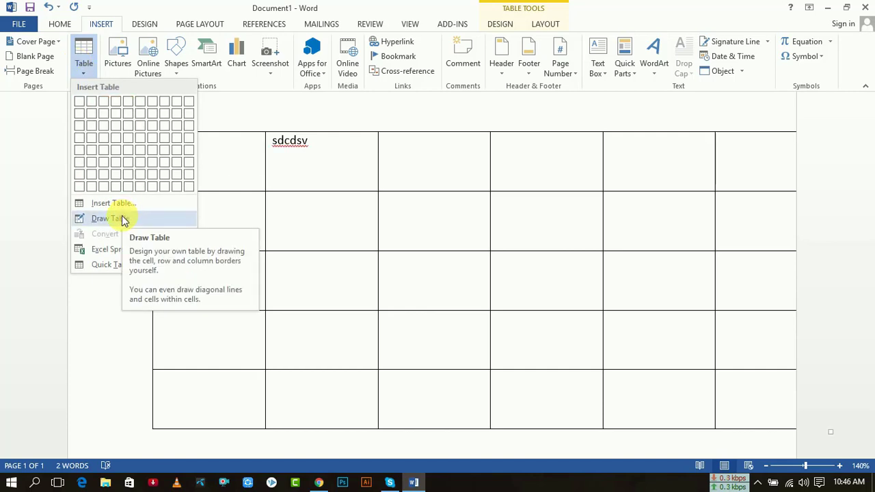
pyautogui.click(122, 218)
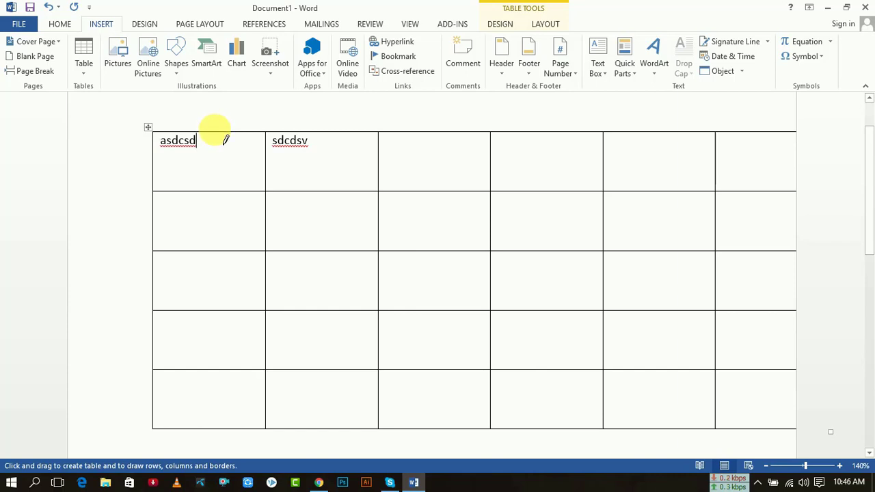
pyautogui.click(225, 141)
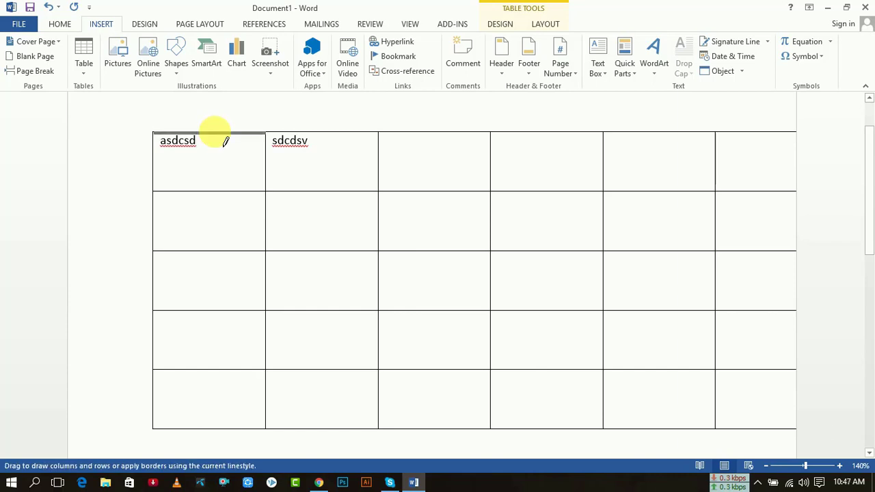
pyautogui.moveTo(226, 141); pyautogui.dragTo(234, 361)
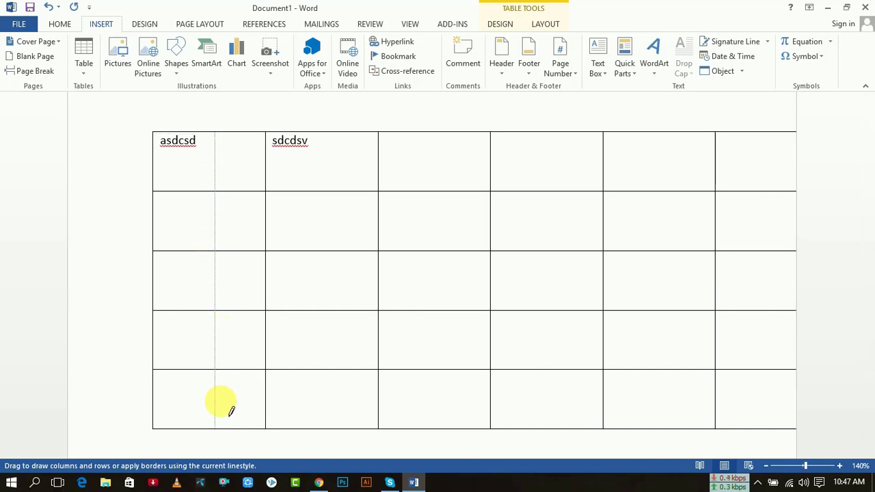
pyautogui.moveTo(234, 362); pyautogui.dragTo(231, 415)
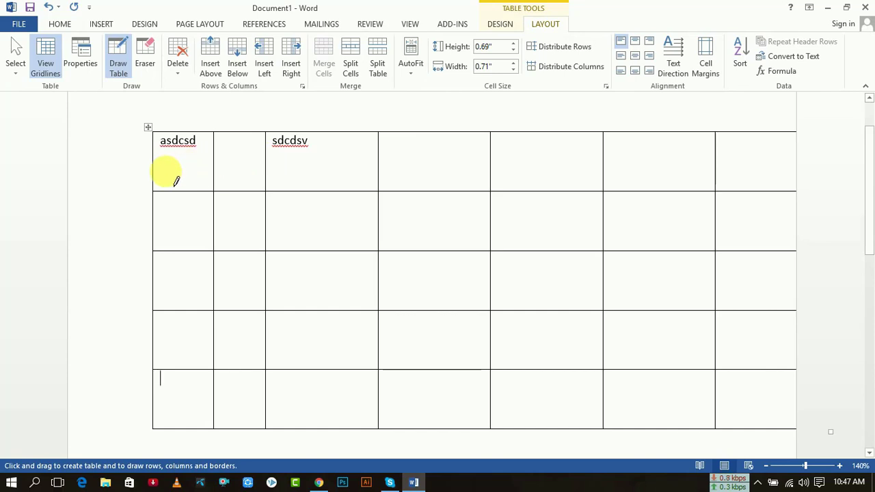
pyautogui.moveTo(167, 171); pyautogui.dragTo(223, 180)
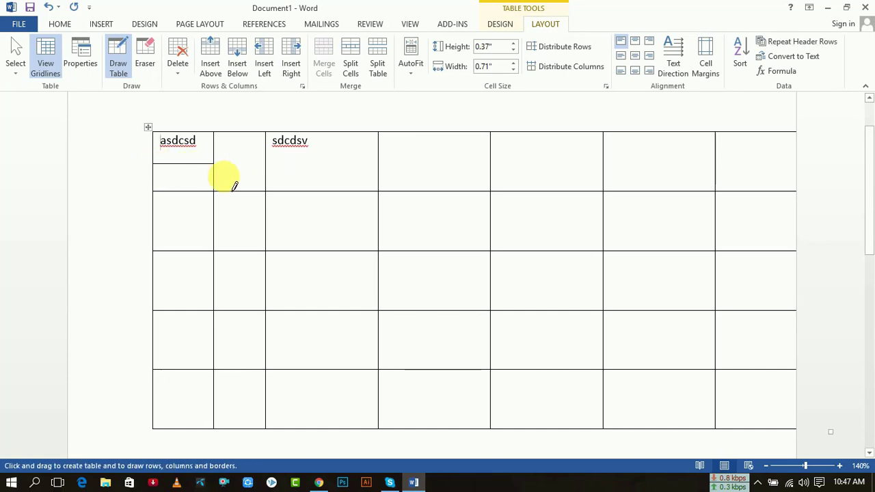
pyautogui.moveTo(278, 175)
pyautogui.mouseDown()
pyautogui.moveTo(575, 176)
pyautogui.moveTo(565, 171)
pyautogui.mouseUp()
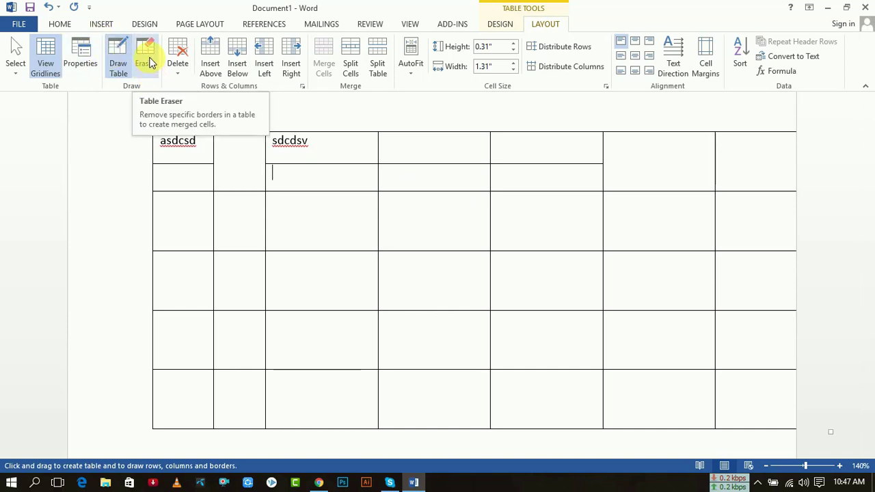
# Step: With the Eraser, remove the top-row split lines and the first-column dividers in rows 2 to 4
pyautogui.click(151, 61)
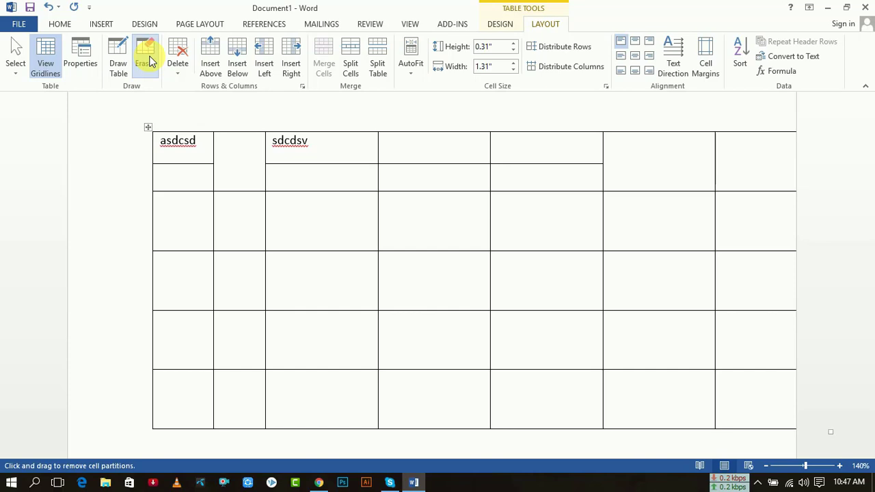
pyautogui.click(356, 170)
pyautogui.click(445, 176)
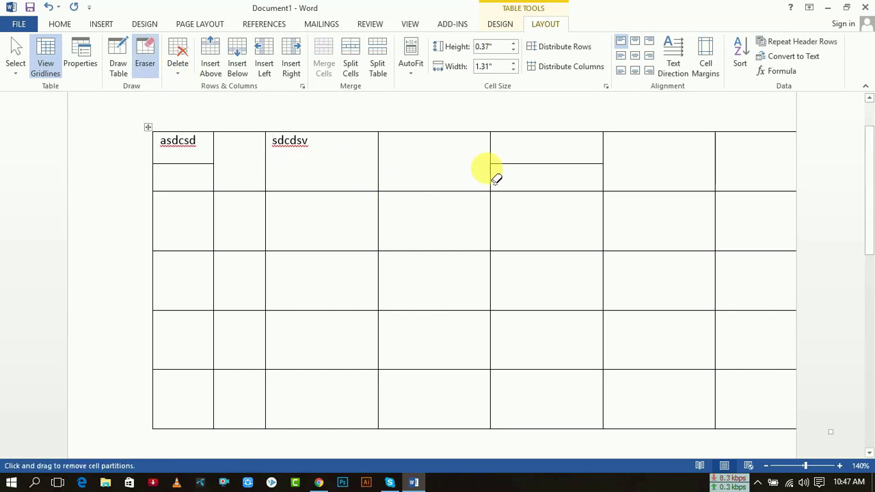
pyautogui.click(527, 176)
pyautogui.click(219, 220)
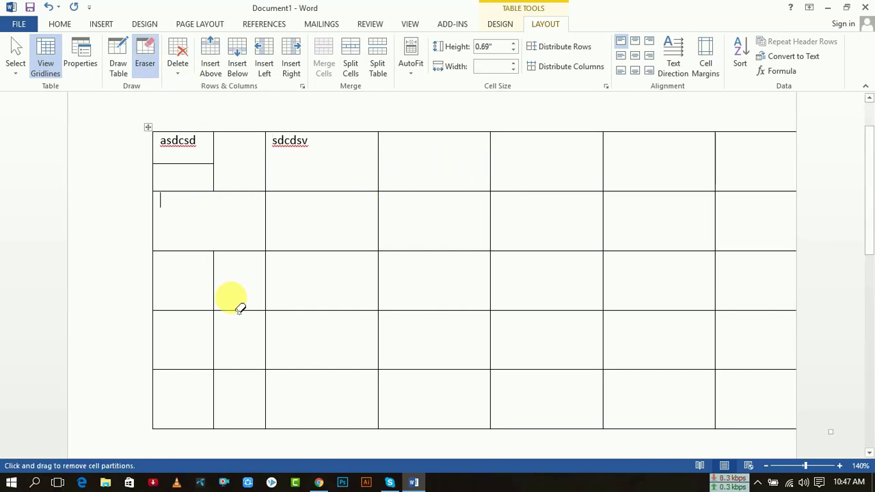
pyautogui.click(223, 293)
pyautogui.click(224, 349)
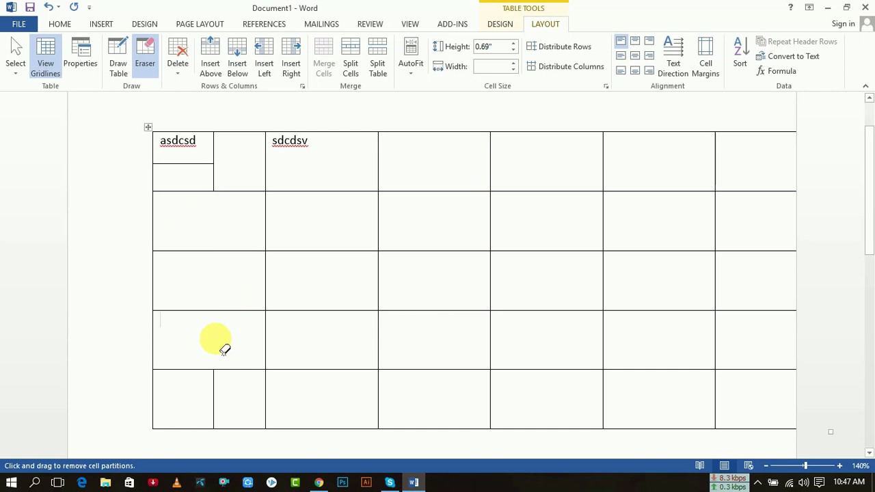
# Step: Erase the divider in the top-left cell and merge the two bottom-left cells into one
pyautogui.click(214, 175)
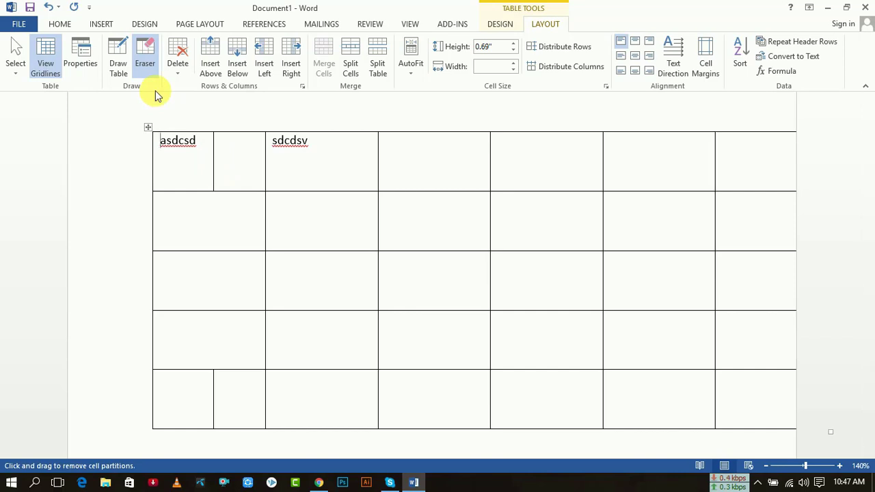
pyautogui.click(145, 58)
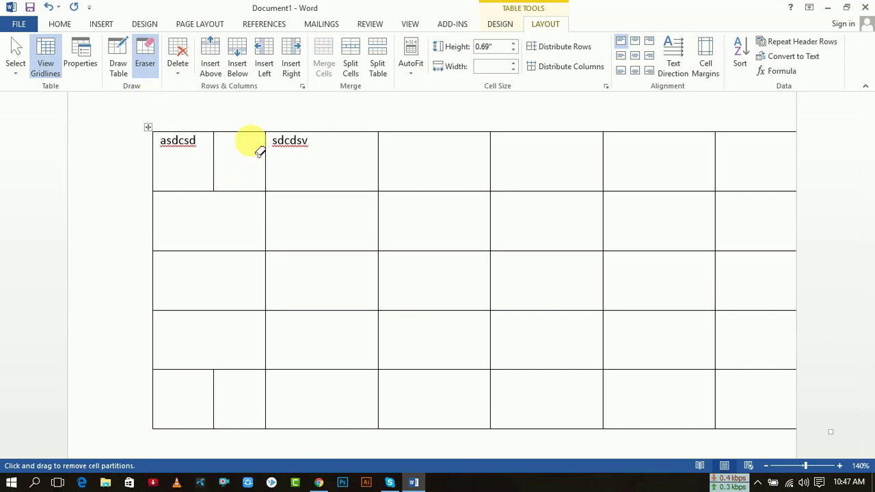
pyautogui.click(213, 170)
pyautogui.click(213, 403)
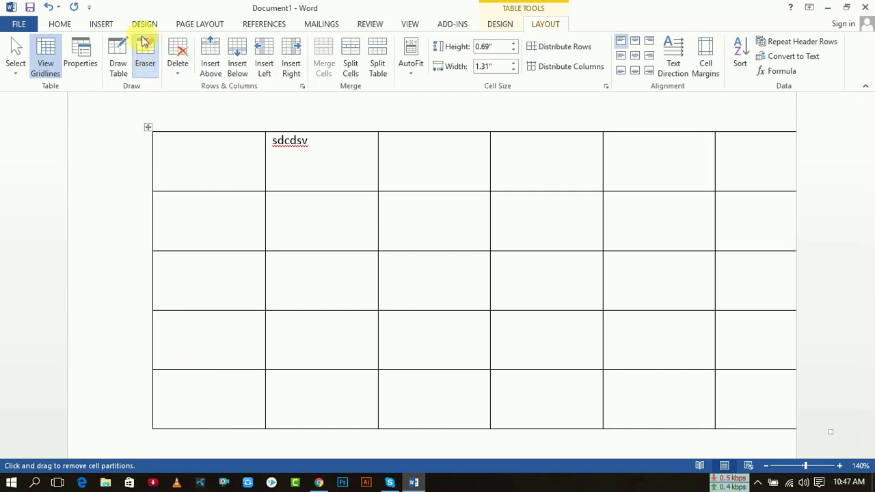
pyautogui.click(85, 23)
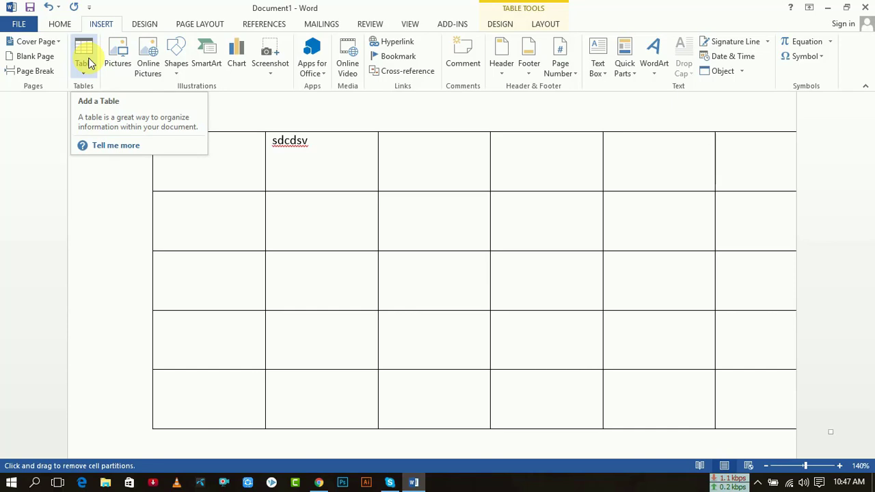
# Step: Draw dividers inside the top-left cell, a vertical line splitting column 3, and a horizontal strip across the right columns
pyautogui.click(90, 63)
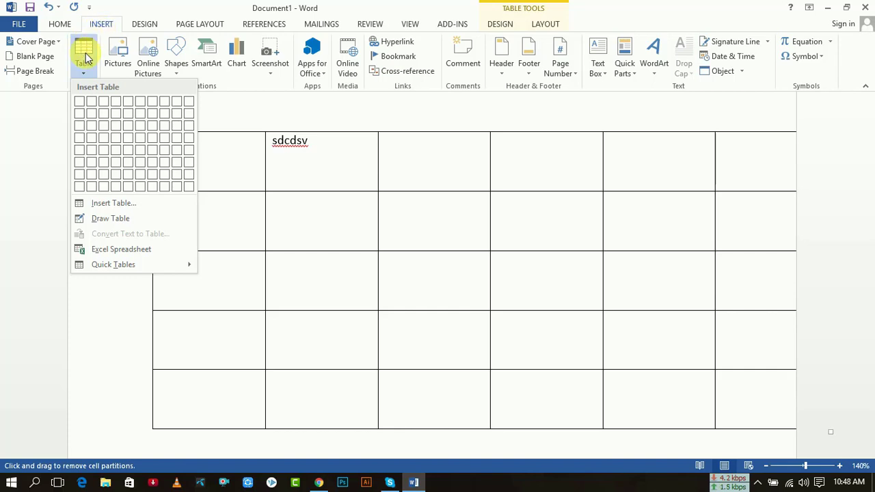
pyautogui.click(109, 219)
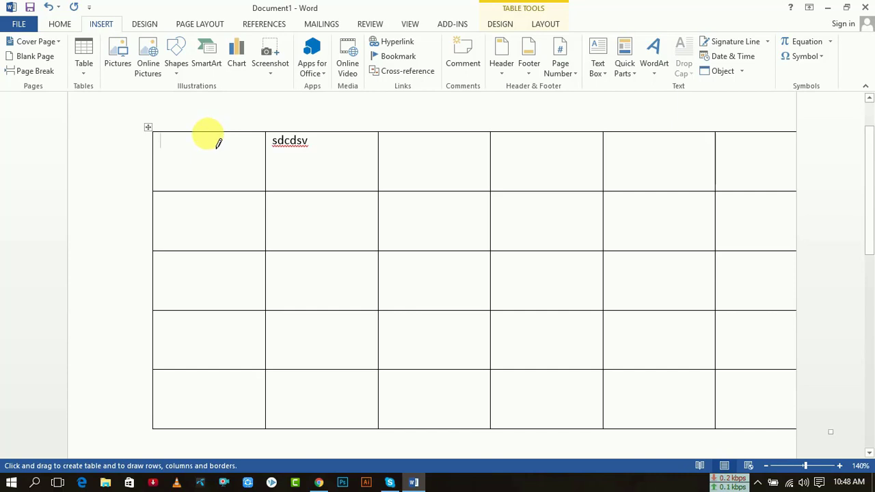
pyautogui.moveTo(218, 157); pyautogui.dragTo(212, 192)
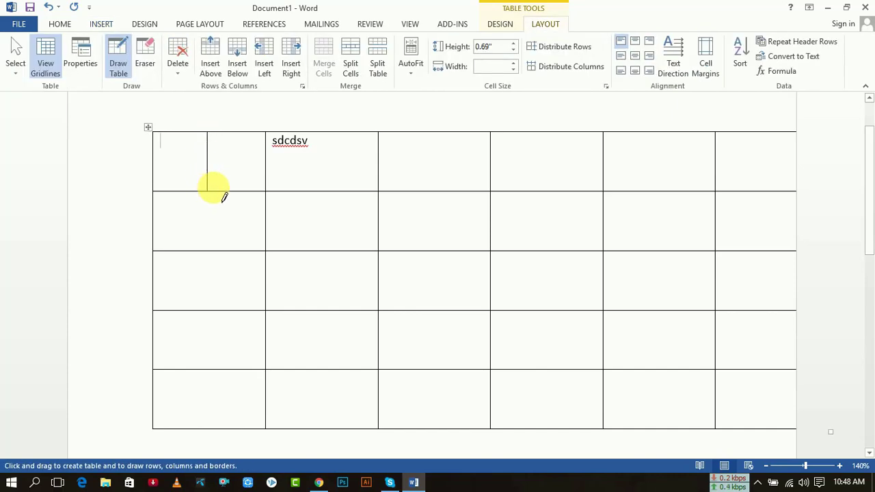
pyautogui.moveTo(233, 140); pyautogui.dragTo(229, 193)
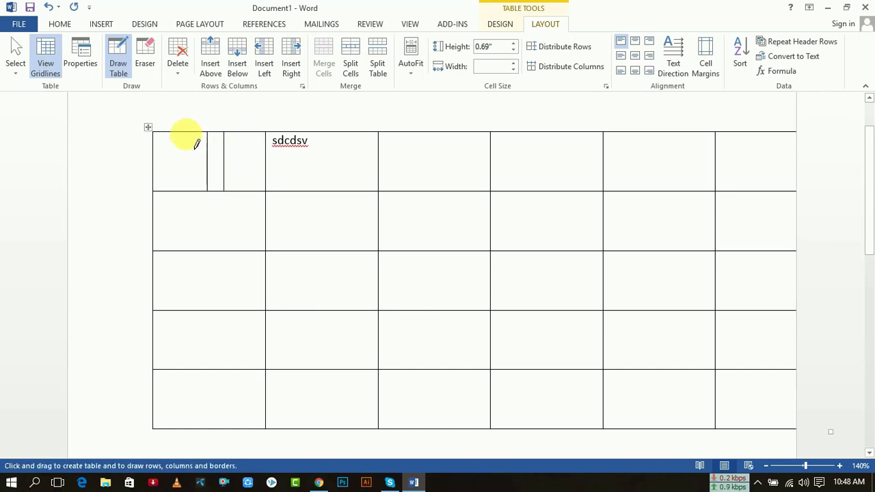
pyautogui.moveTo(193, 141)
pyautogui.mouseDown()
pyautogui.moveTo(171, 171)
pyautogui.moveTo(196, 136)
pyautogui.moveTo(195, 161)
pyautogui.mouseUp()
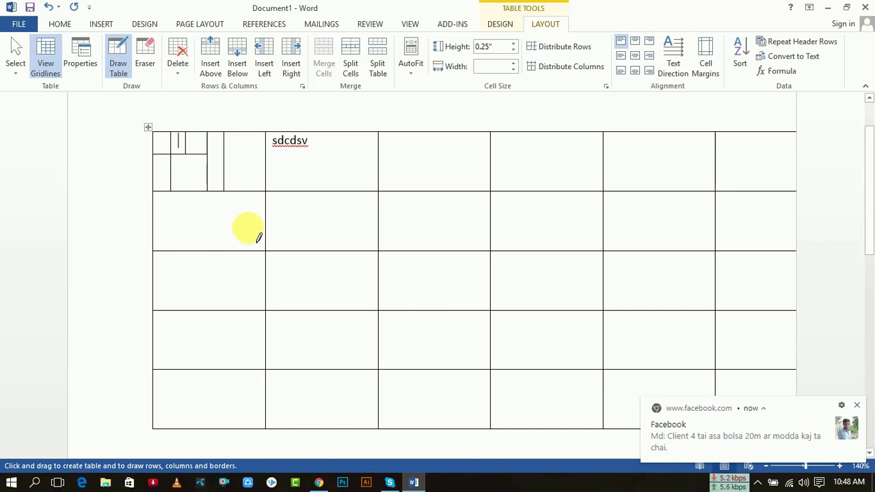
pyautogui.moveTo(435, 137); pyautogui.dragTo(434, 420)
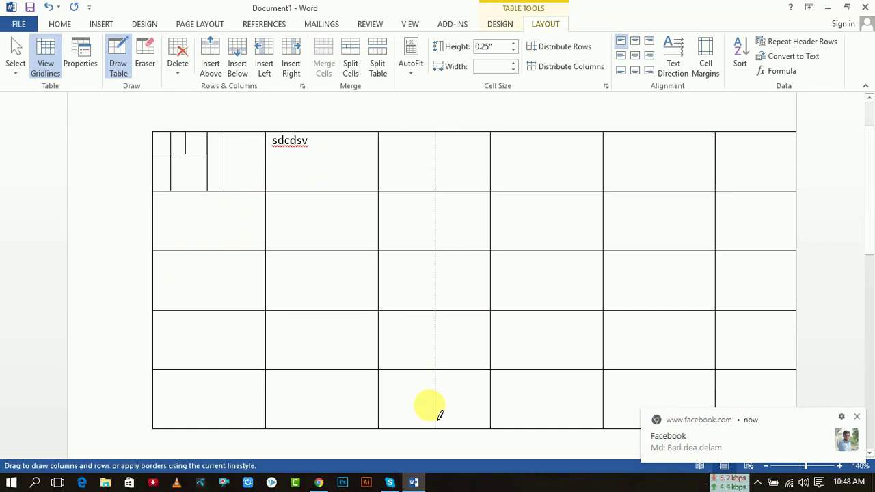
pyautogui.moveTo(381, 268)
pyautogui.mouseDown()
pyautogui.moveTo(550, 293)
pyautogui.moveTo(798, 279)
pyautogui.mouseUp()
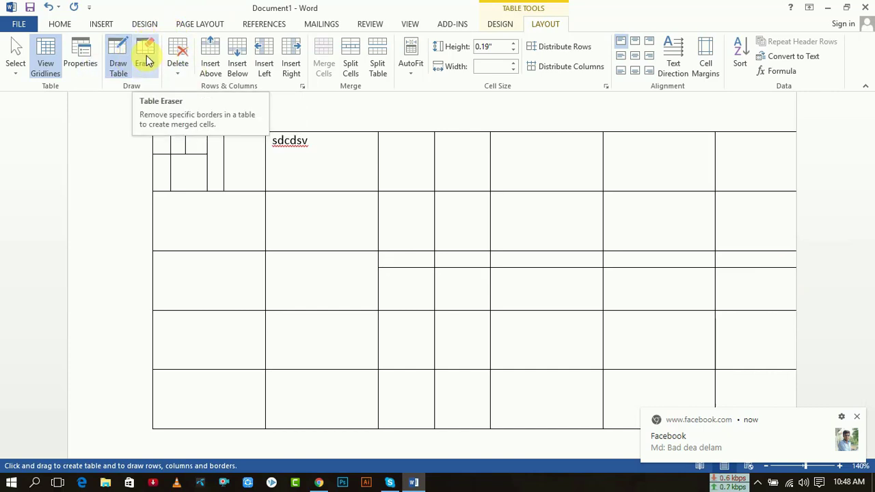
# Step: Erase borders so columns 3 and 4 become single tall cells and the top-left cell is whole again
pyautogui.click(101, 24)
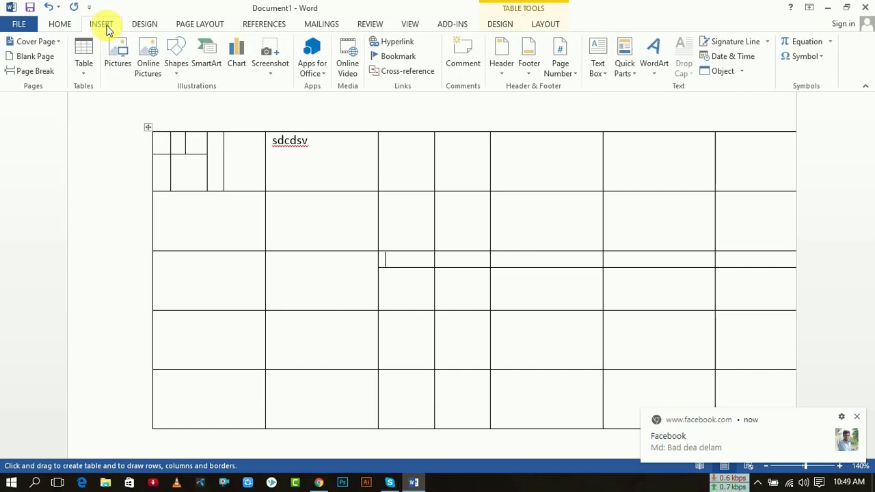
pyautogui.click(553, 27)
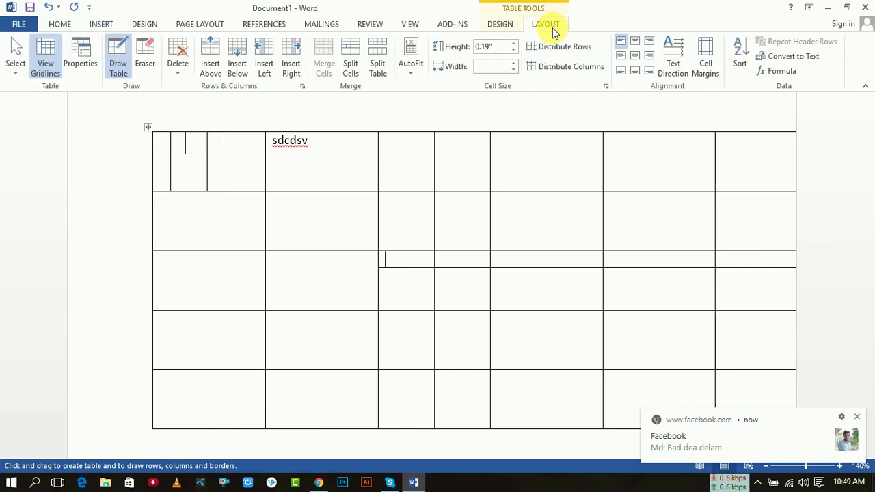
pyautogui.click(144, 49)
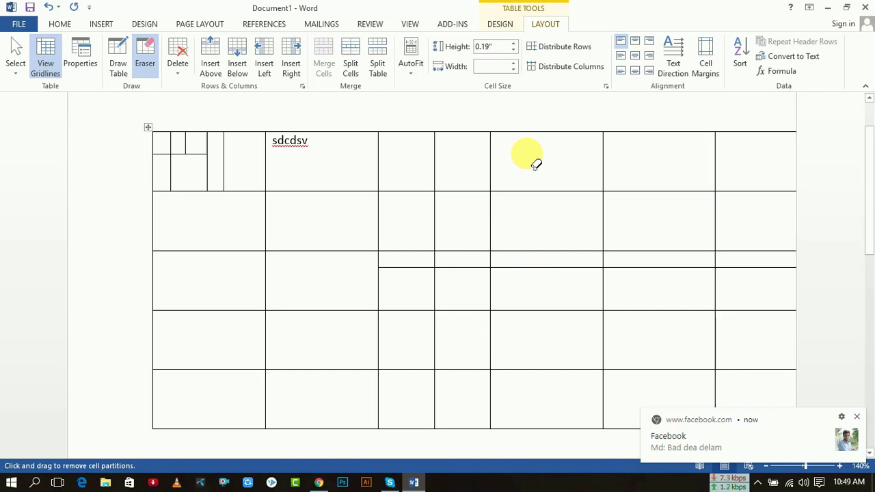
pyautogui.moveTo(536, 164); pyautogui.dragTo(541, 390)
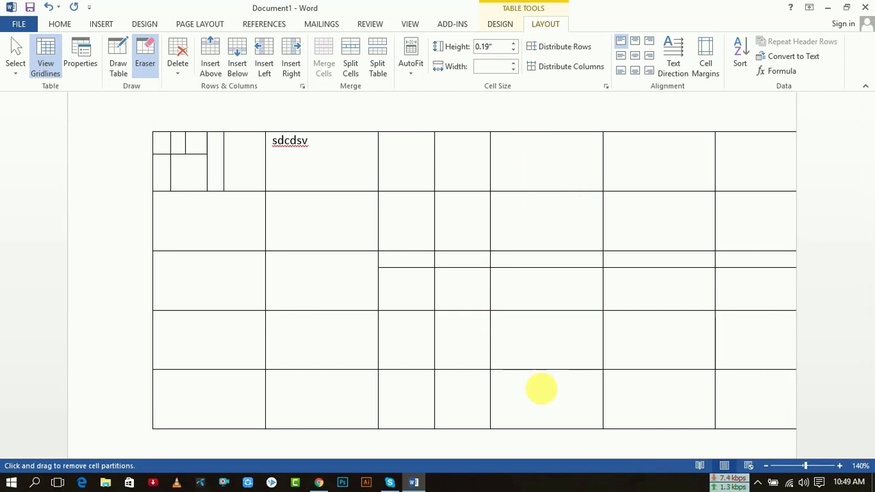
pyautogui.moveTo(432, 182); pyautogui.dragTo(461, 414)
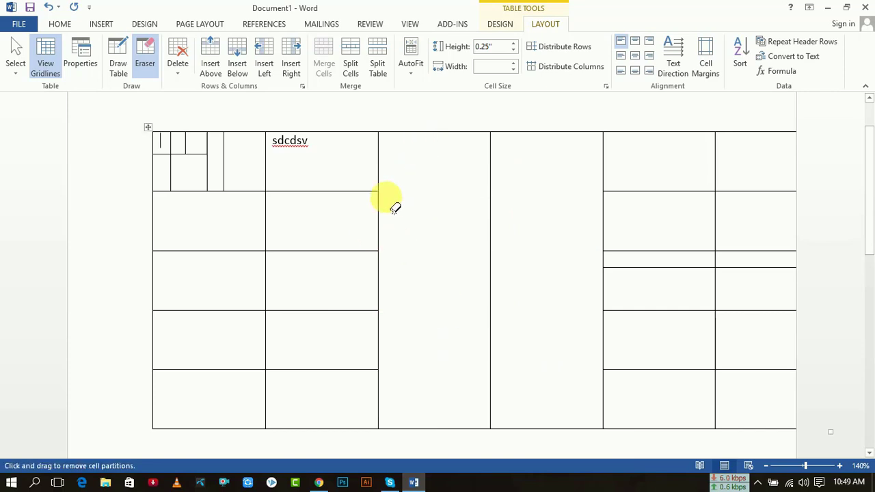
pyautogui.moveTo(341, 174); pyautogui.dragTo(619, 181)
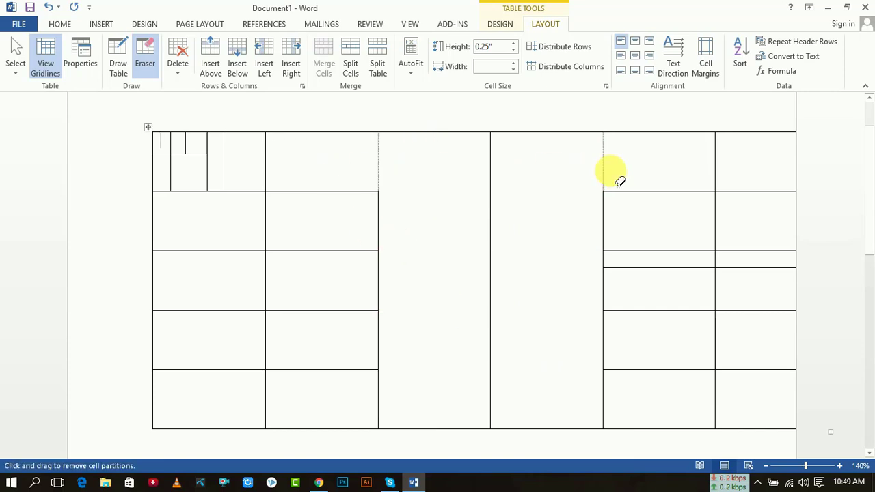
pyautogui.moveTo(362, 159)
pyautogui.mouseDown()
pyautogui.moveTo(376, 171)
pyautogui.moveTo(379, 153)
pyautogui.mouseUp()
pyautogui.moveTo(228, 157); pyautogui.dragTo(173, 175)
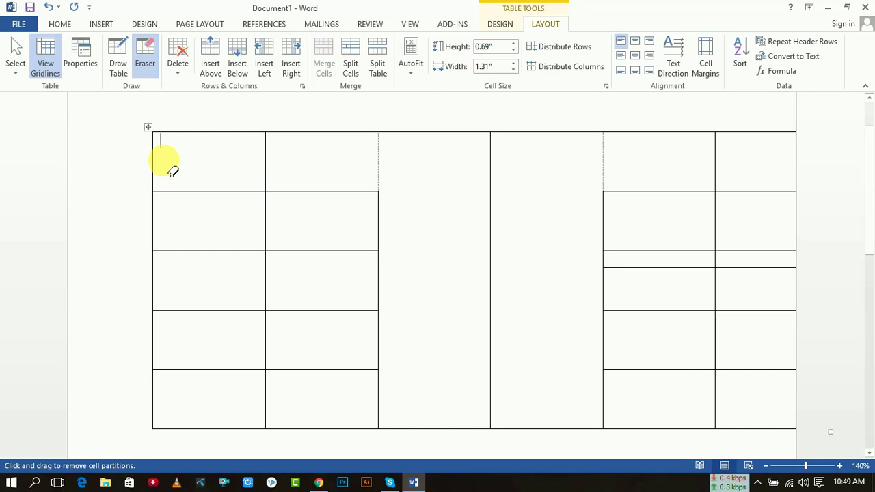
pyautogui.click(101, 24)
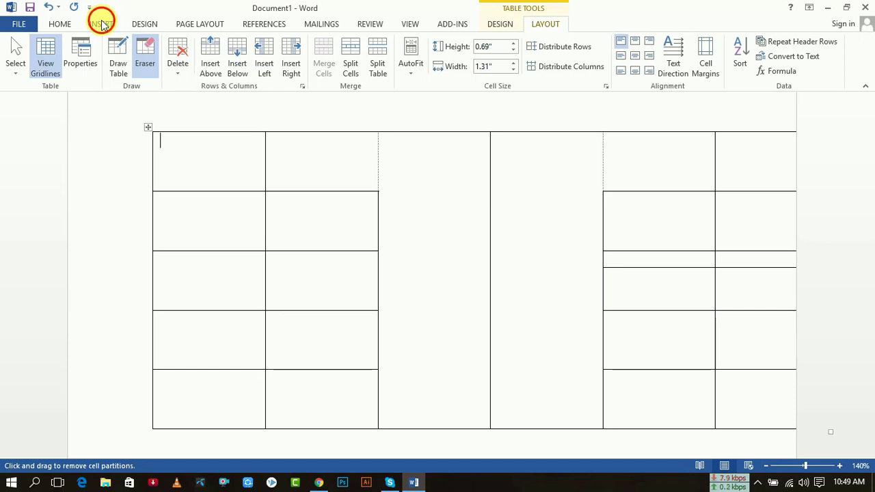
pyautogui.click(82, 56)
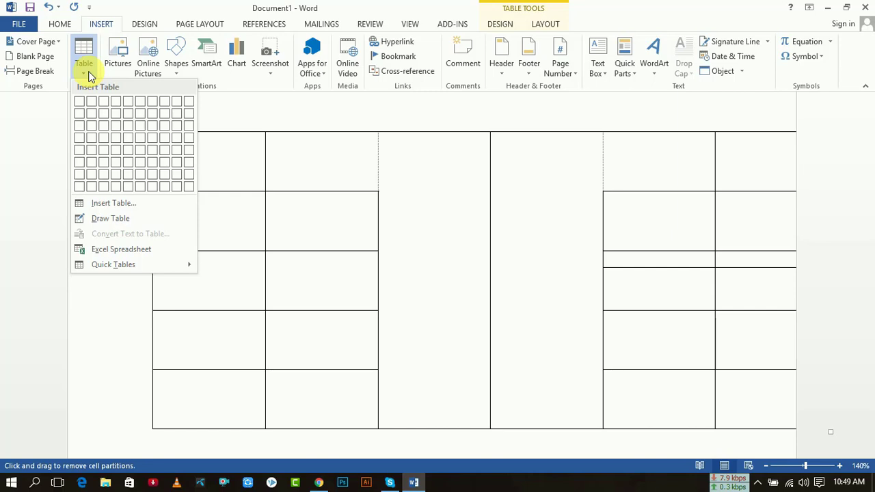
# Step: Delete the old cluttered table from the page
pyautogui.click(300, 180)
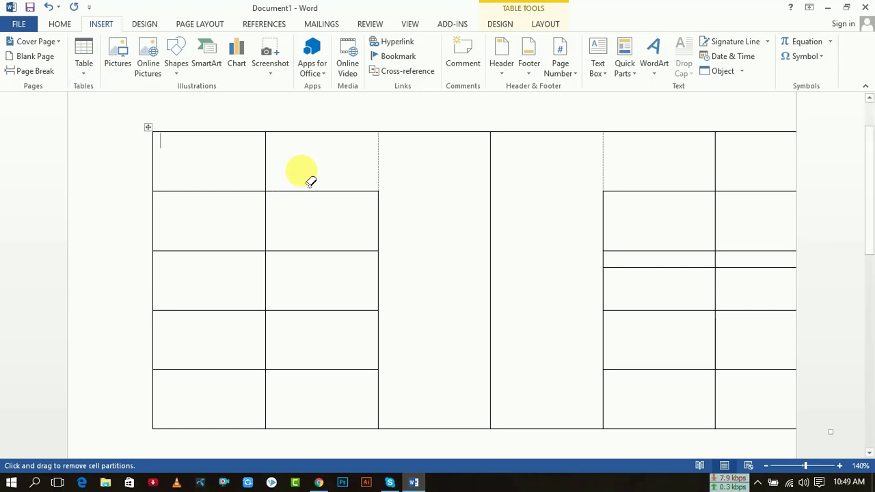
pyautogui.click(152, 130)
pyautogui.press('BackSpace')
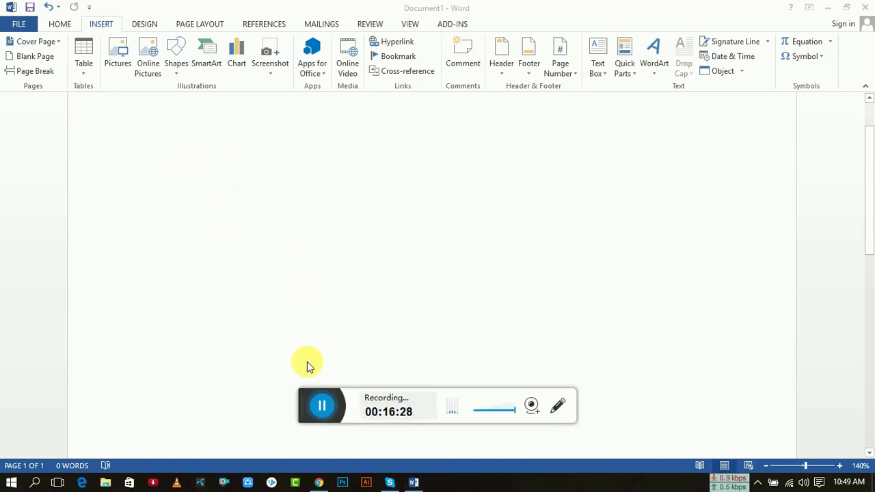
pyautogui.click(319, 406)
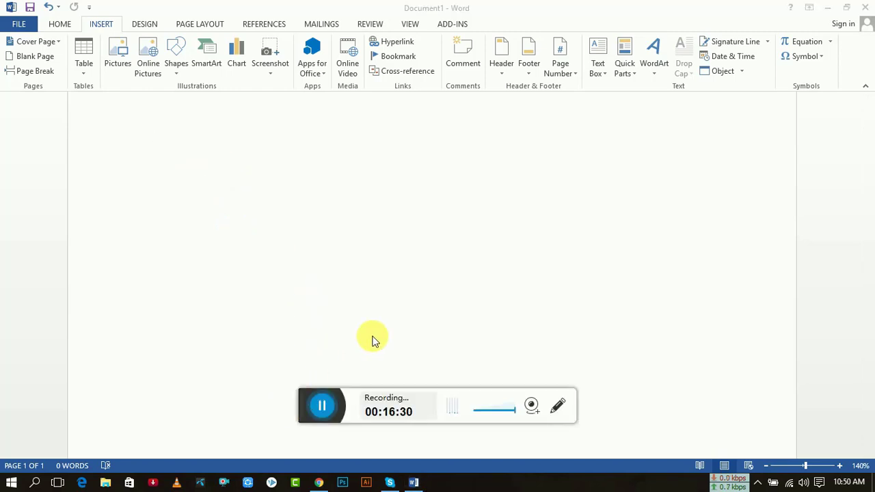
# Step: Insert a new 3x3 table and stretch it to fill much of the page
pyautogui.click(83, 66)
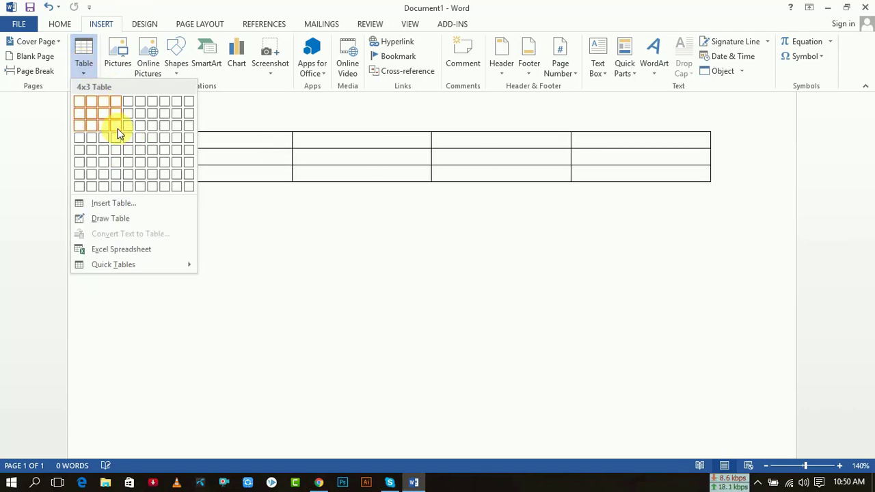
pyautogui.click(104, 128)
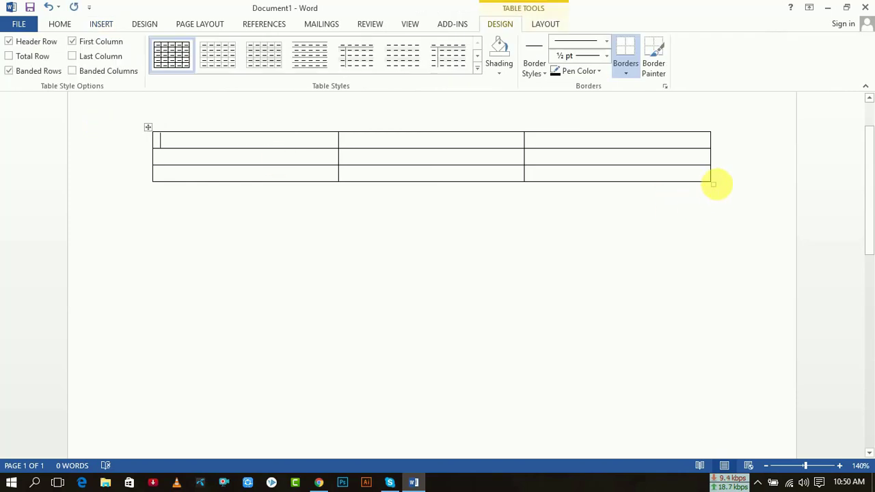
pyautogui.moveTo(712, 183); pyautogui.dragTo(705, 435)
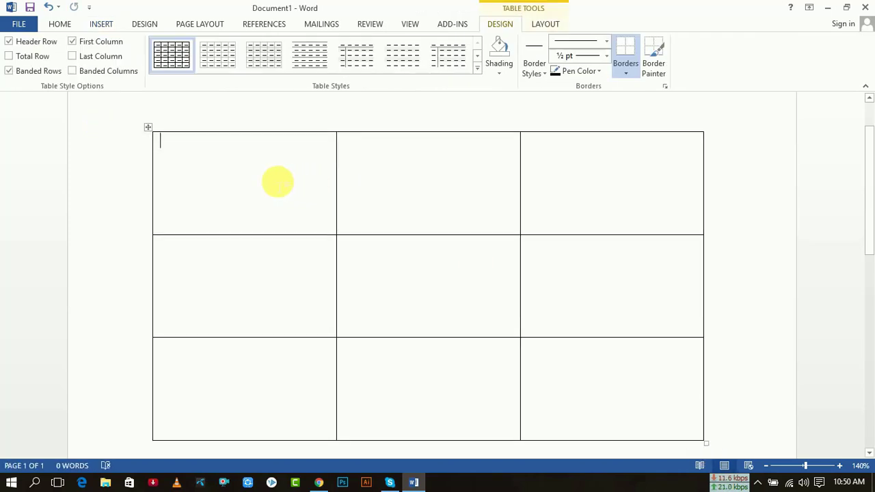
# Step: Type the header cells ID, Student's Name and Course Name, fixing the typos
pyautogui.write('N')
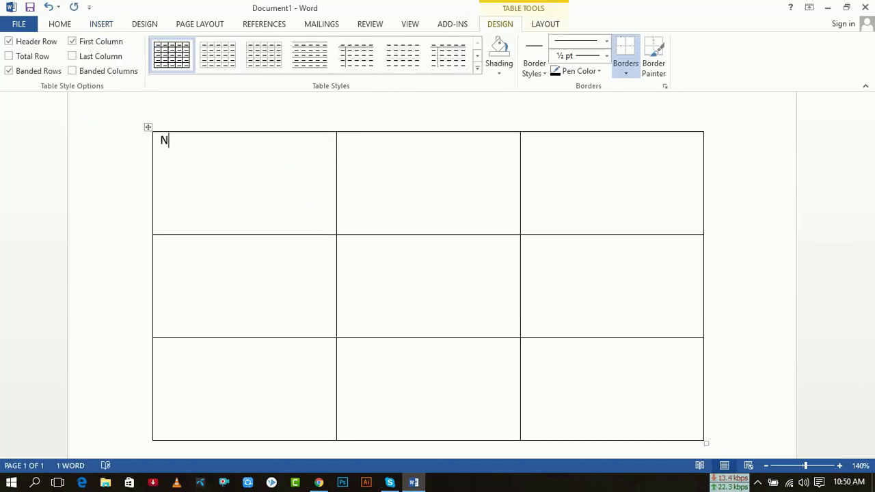
pyautogui.write('ame')
pyautogui.click(408, 179)
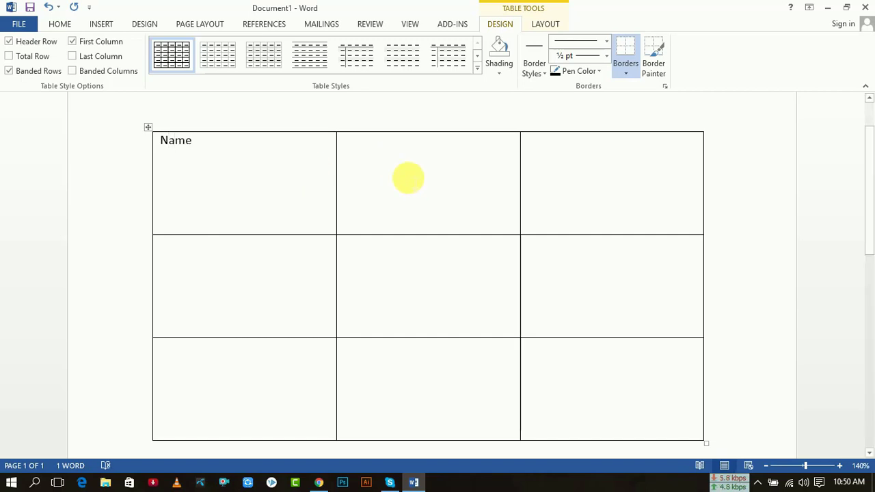
pyautogui.press('BackSpace')
pyautogui.press('BackSpace')
pyautogui.press('BackSpace')
pyautogui.press('BackSpace')
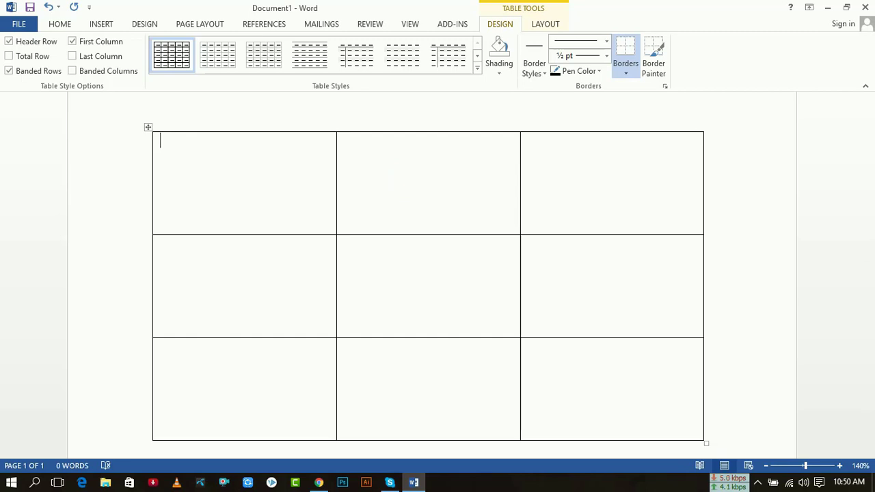
pyautogui.write('ID')
pyautogui.click(409, 178)
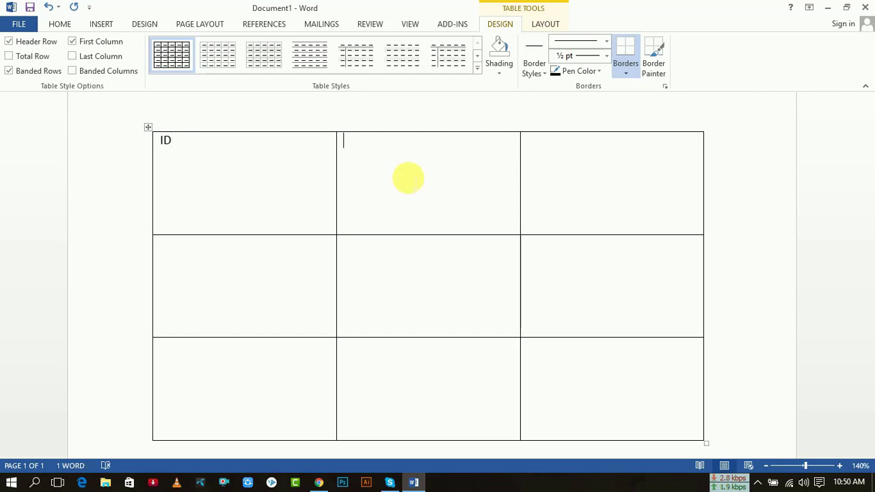
pyautogui.write('Nsme')
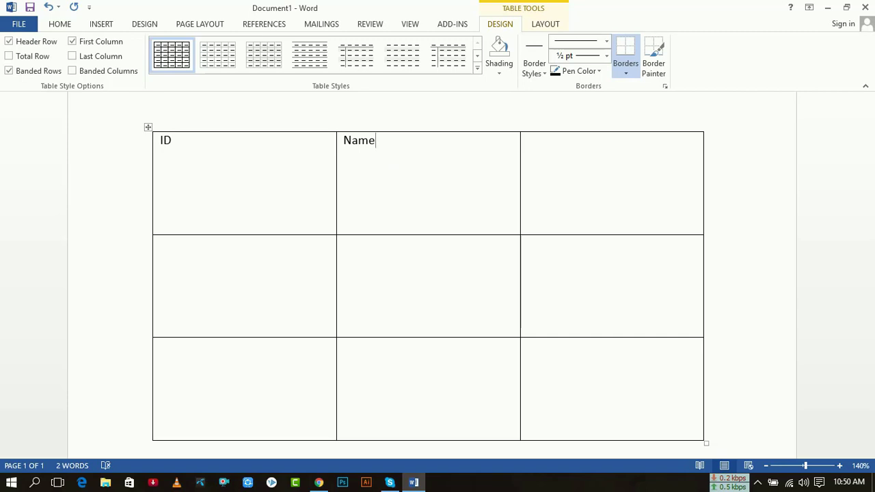
pyautogui.press('BackSpace')
pyautogui.press('BackSpace')
pyautogui.press('BackSpace')
pyautogui.press('BackSpace')
pyautogui.write('St')
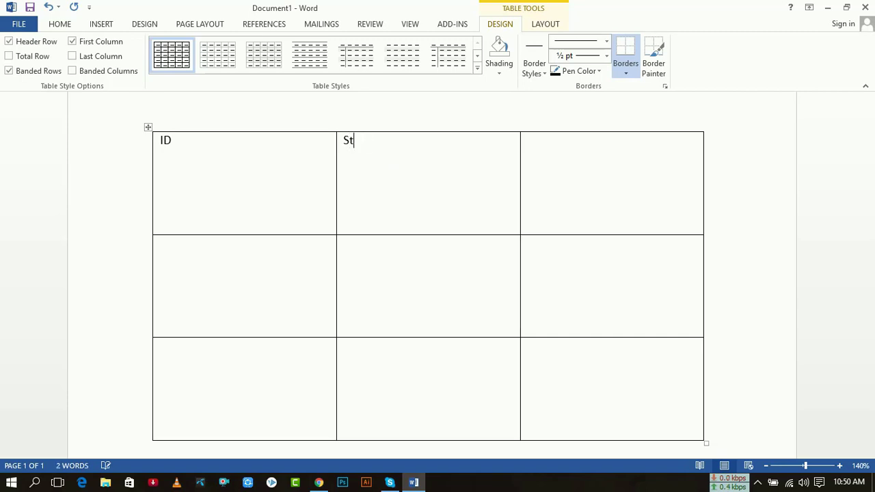
pyautogui.write('udent’s')
pyautogui.write(' N')
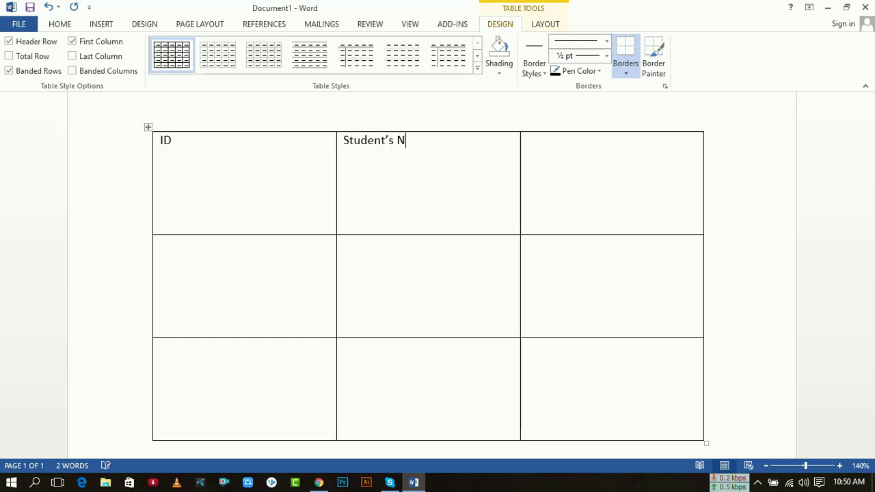
pyautogui.write('ame')
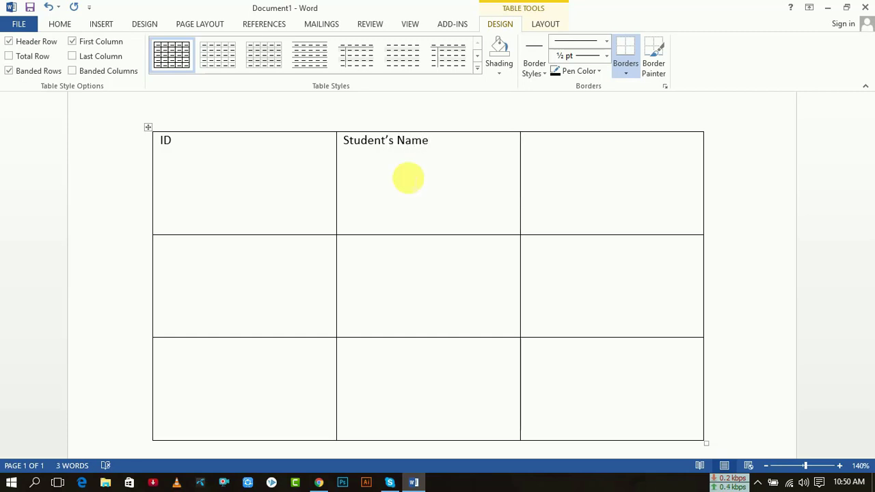
pyautogui.write('Ci')
pyautogui.write('ous')
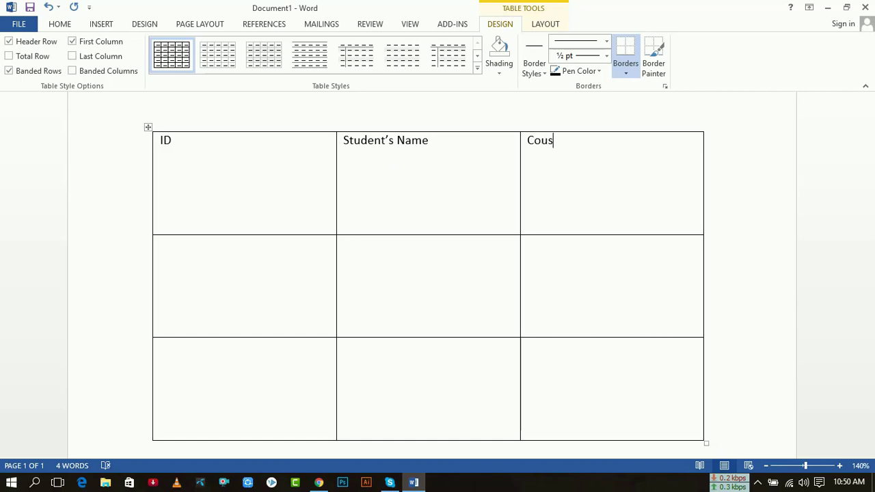
pyautogui.write('e')
pyautogui.press('Home')
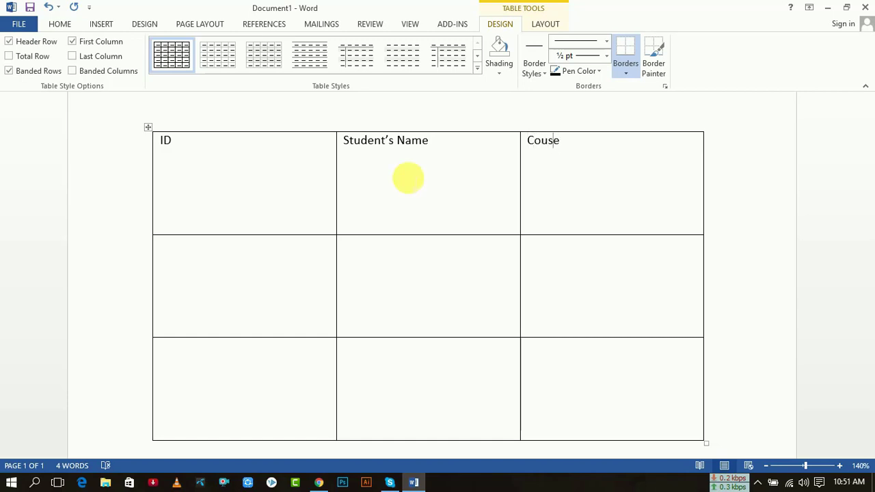
pyautogui.press('BackSpace')
pyautogui.press('BackSpace')
pyautogui.write('rse ')
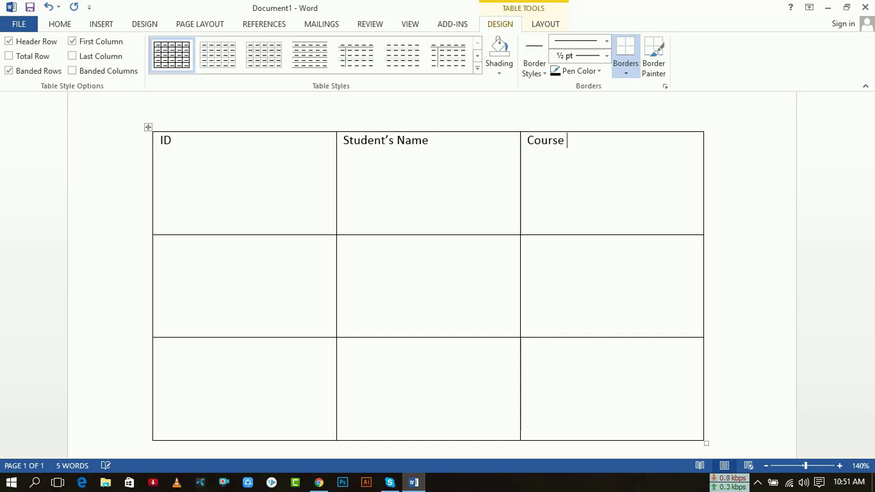
pyautogui.write('Name')
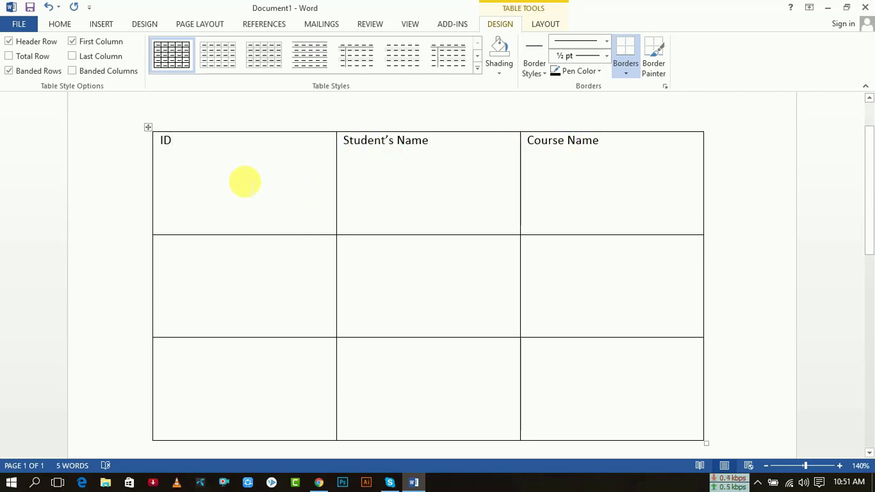
# Step: Centre the ID, Student's Name and Course Name header text and make it bold
pyautogui.click(639, 154)
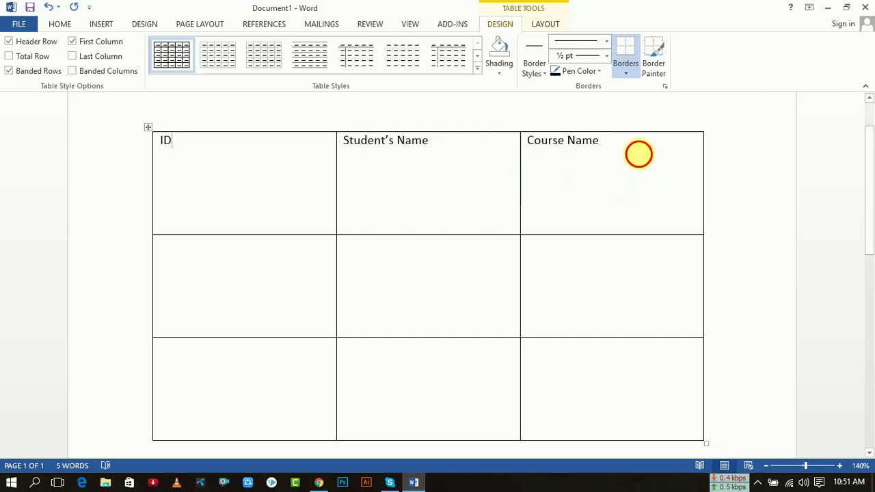
pyautogui.moveTo(639, 154); pyautogui.dragTo(167, 141)
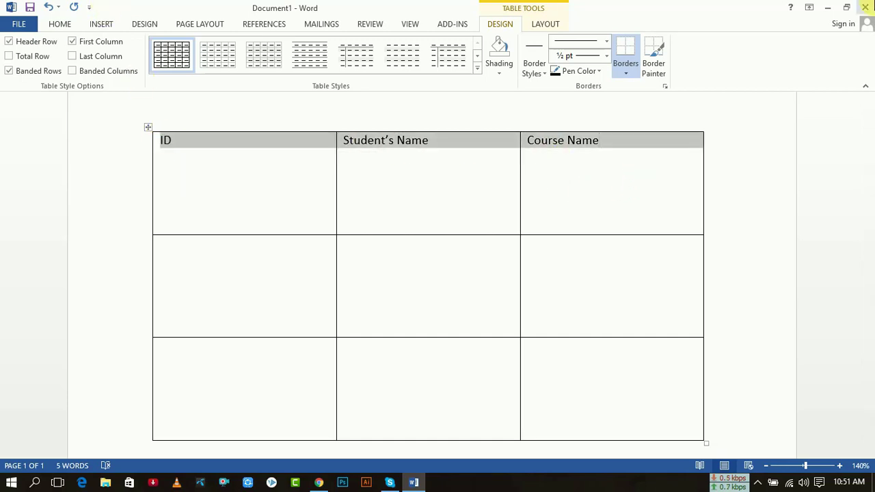
pyautogui.click(60, 25)
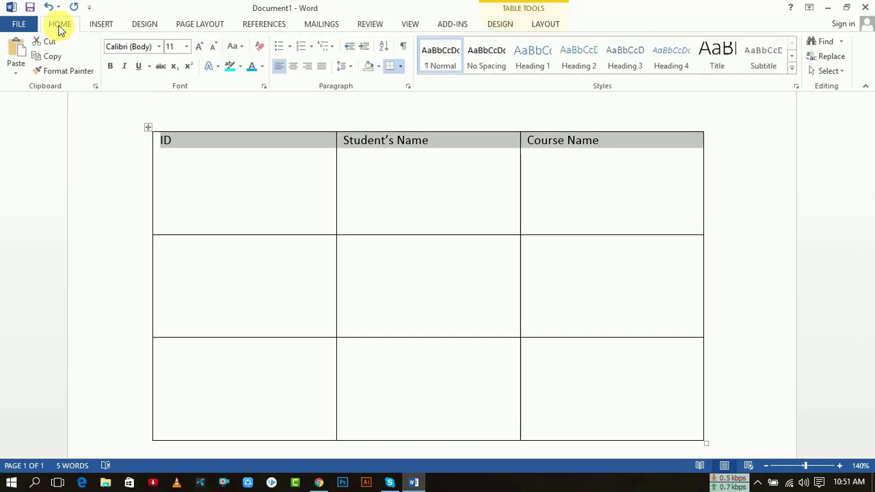
pyautogui.click(293, 66)
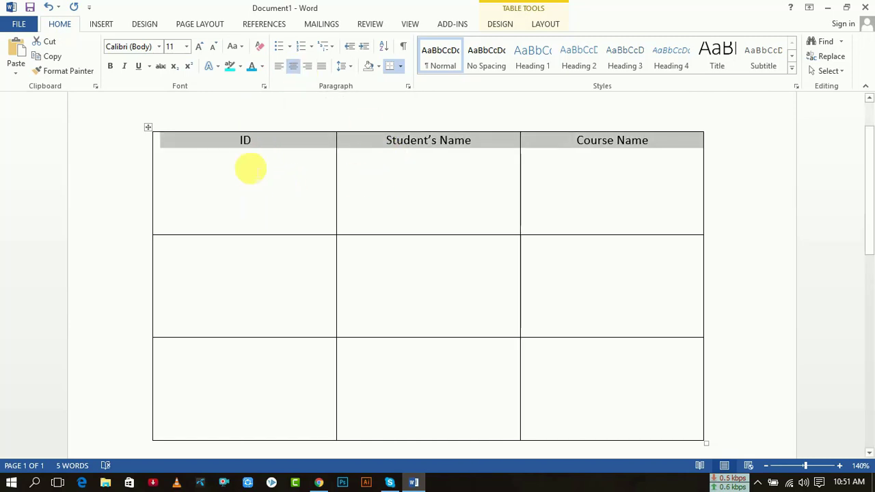
pyautogui.click(253, 200)
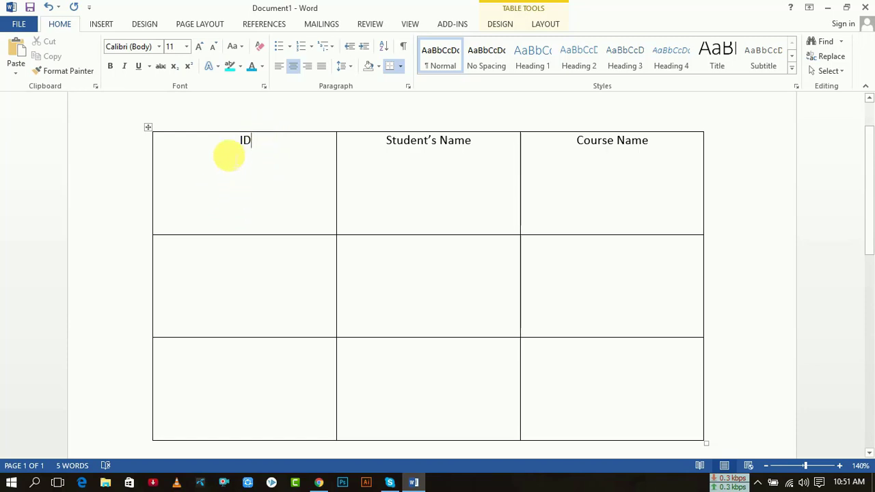
pyautogui.moveTo(230, 151); pyautogui.dragTo(655, 153)
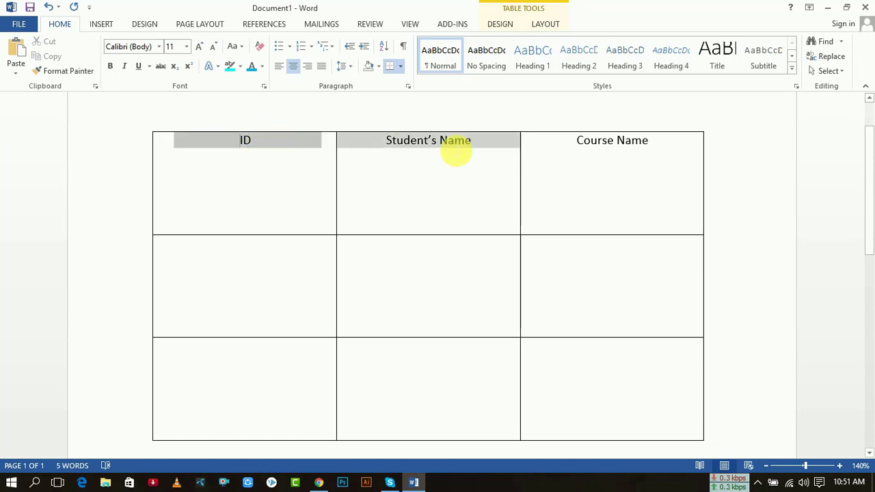
pyautogui.click(111, 66)
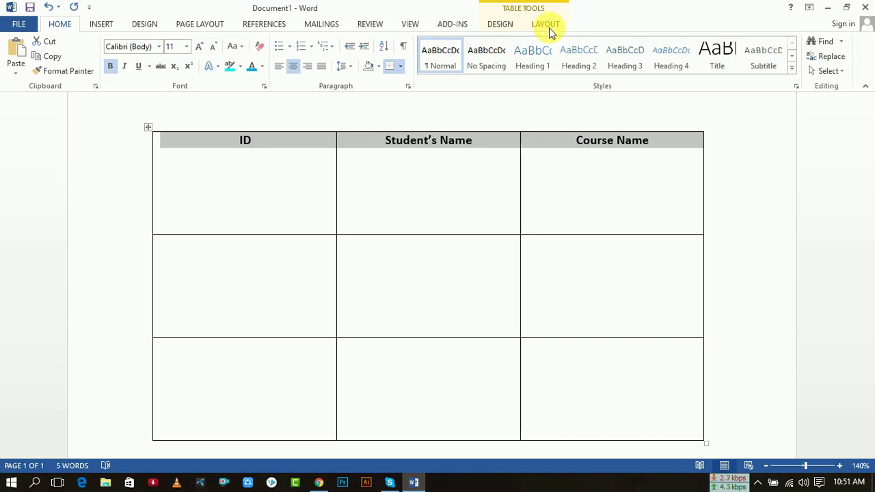
pyautogui.click(549, 28)
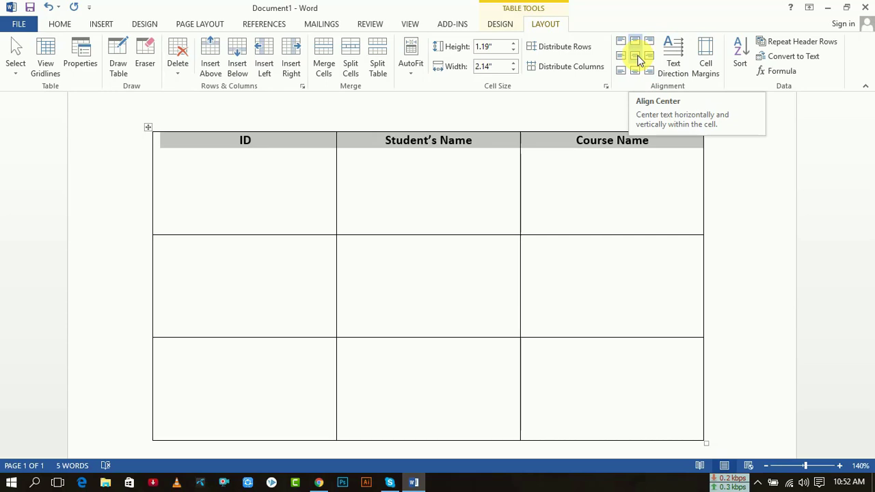
# Step: Apply Align Center so the header labels sit mid-cell vertically and horizontally
pyautogui.click(638, 60)
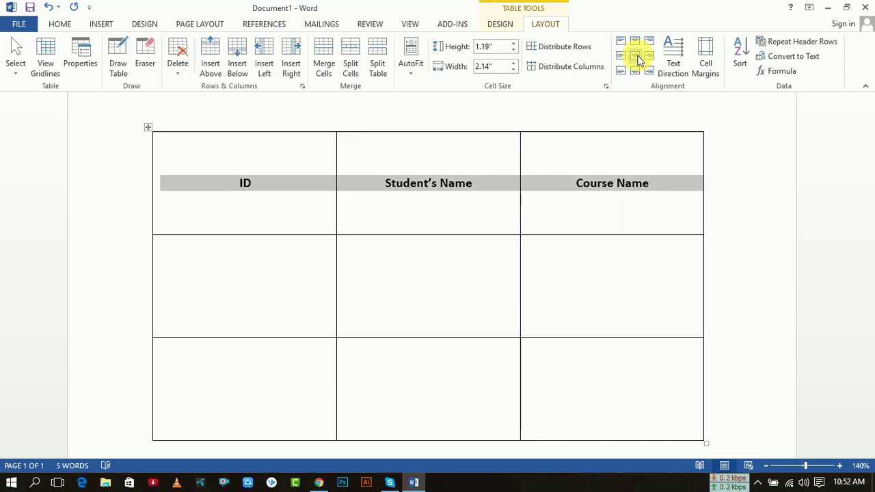
pyautogui.click(487, 195)
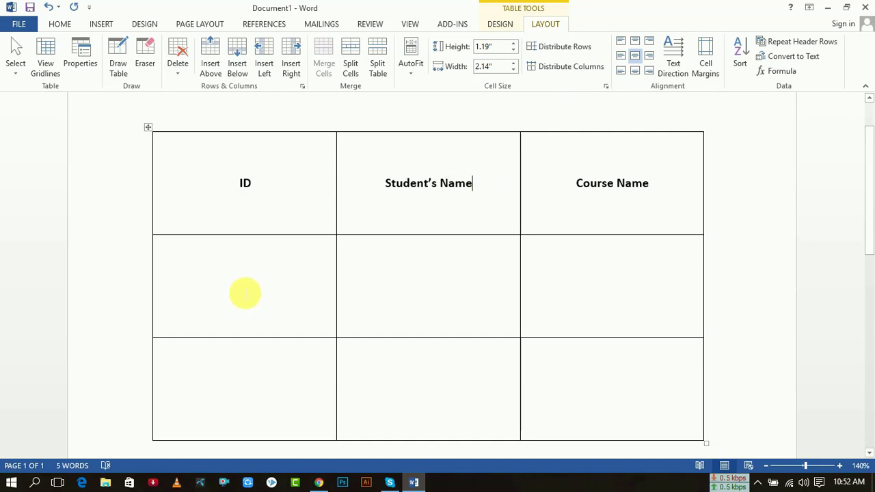
# Step: Fill the first data row with jhgcvhmnc, kbc n and bnx xbc
pyautogui.click(236, 280)
pyautogui.write('jhgcvhmnc')
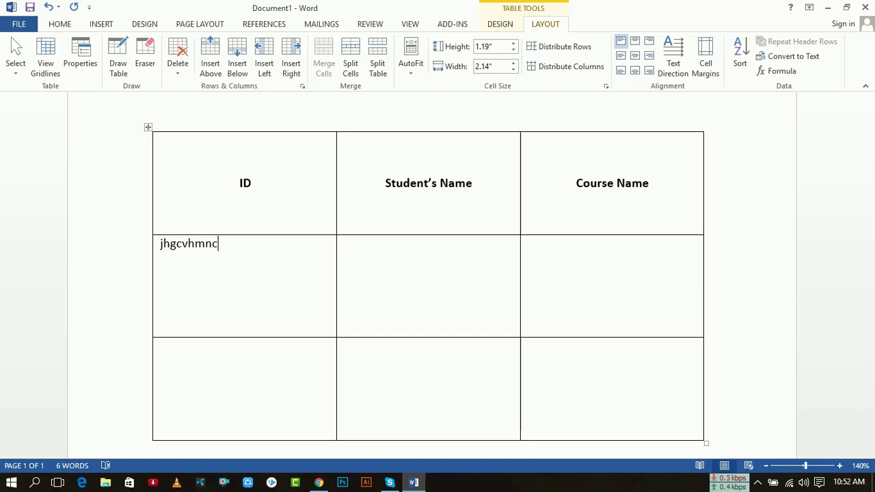
pyautogui.press('Tab')
pyautogui.write('kbc n')
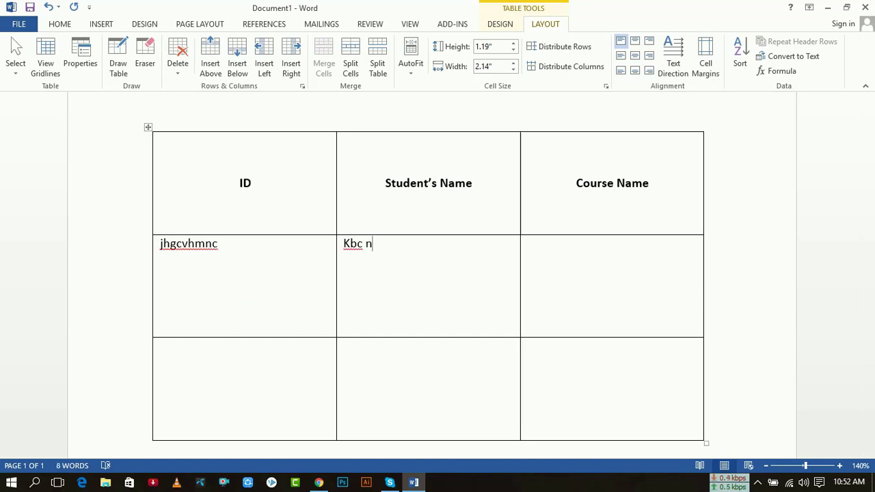
pyautogui.press('Tab')
pyautogui.write('bn')
pyautogui.write('x xbc')
# Step: Enter vcjhvxc in the last row's Course Name cell and dcdc in its ID cell
pyautogui.press('Right')
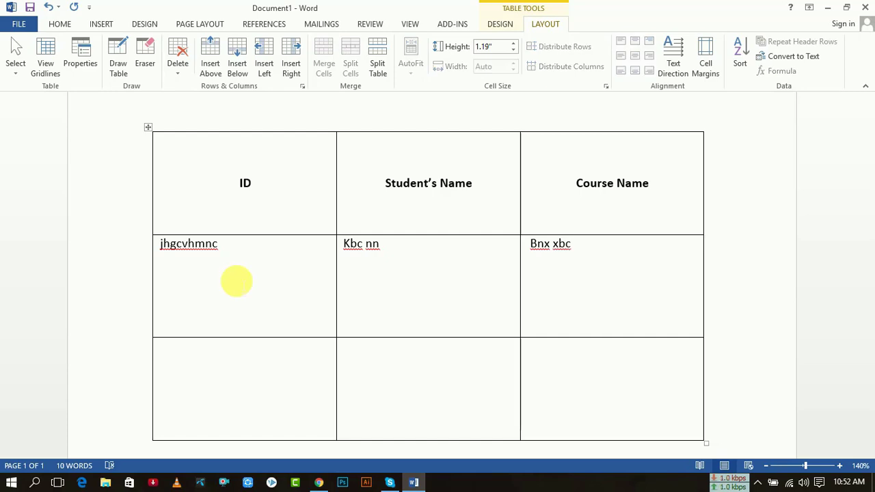
pyautogui.press('Down')
pyautogui.write('vcjhvxc')
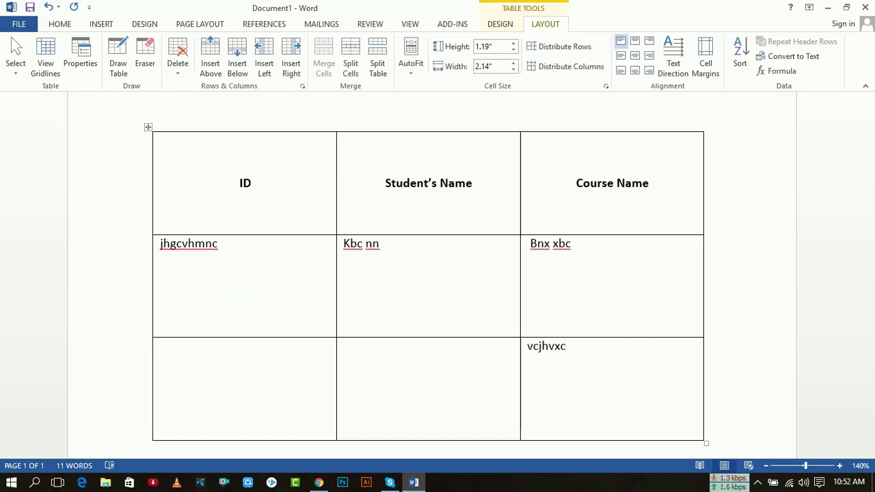
pyautogui.click(236, 281)
pyautogui.write('b')
pyautogui.press('BackSpace')
pyautogui.click(237, 281)
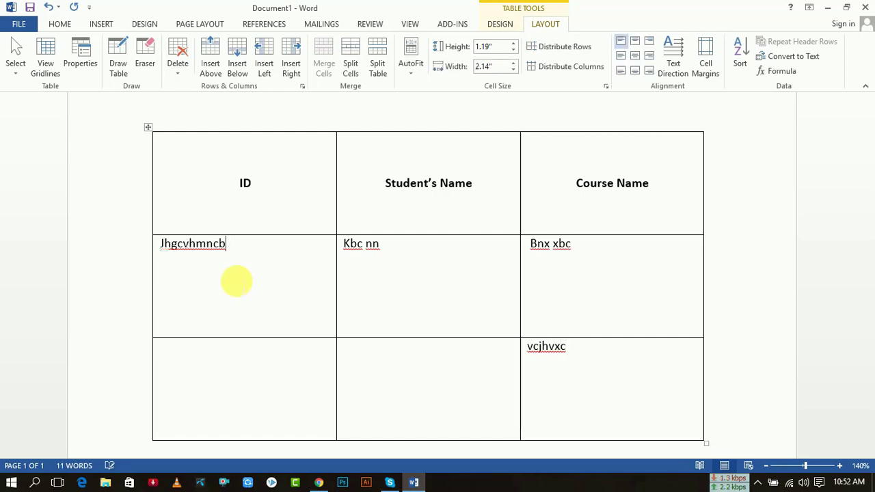
pyautogui.click(250, 408)
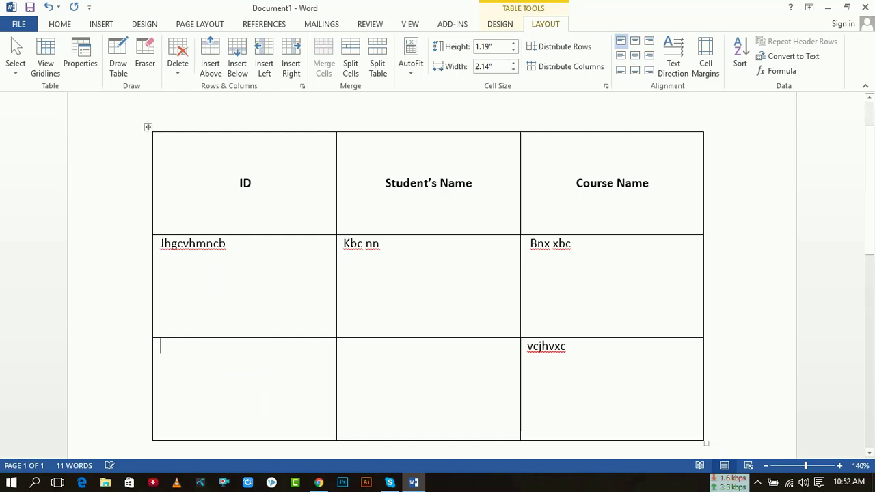
pyautogui.write('dcdc')
pyautogui.press('Tab')
# Step: Add zcdv to the last row, then centre both data rows' entries in their cells
pyautogui.write('zcdv')
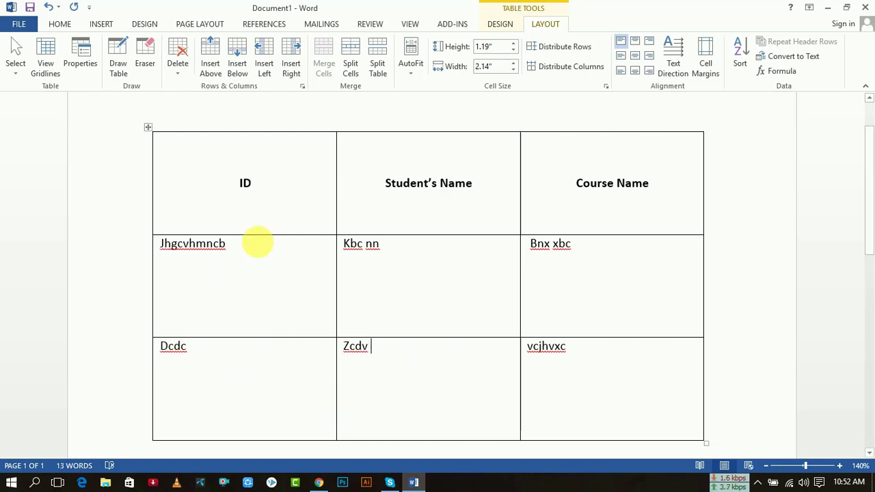
pyautogui.moveTo(163, 246); pyautogui.dragTo(552, 260)
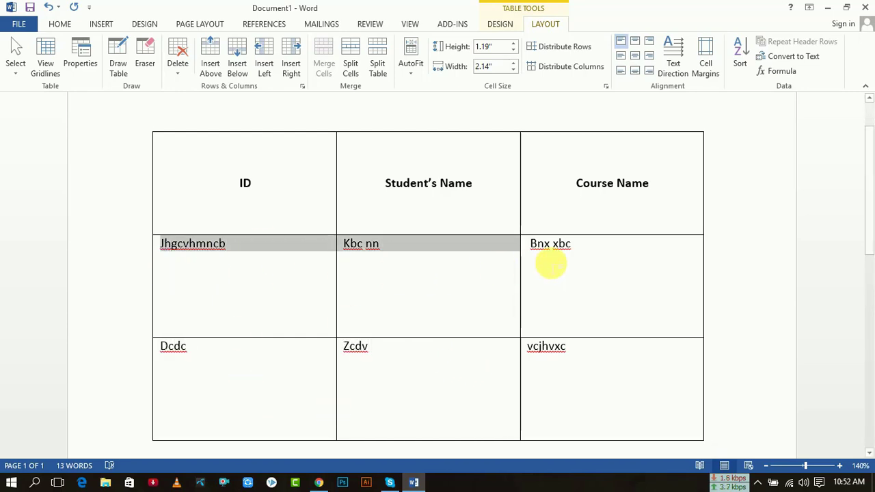
pyautogui.click(635, 55)
pyautogui.moveTo(593, 363); pyautogui.dragTo(154, 363)
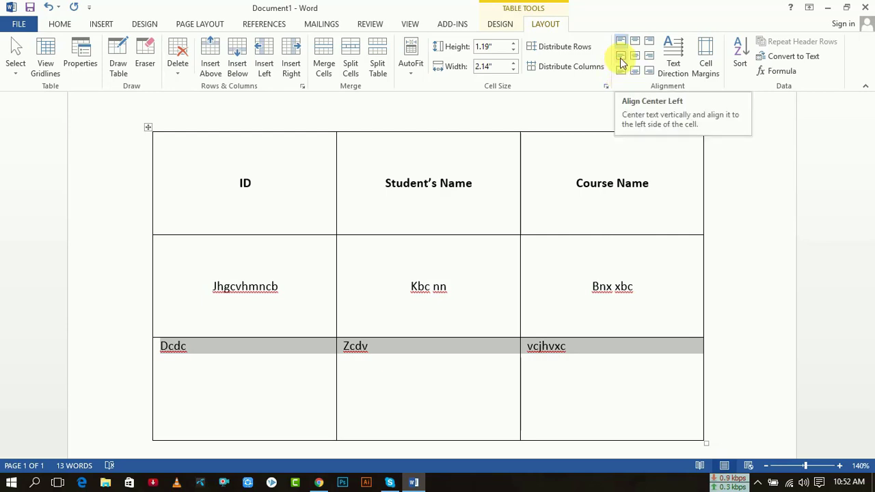
pyautogui.click(621, 56)
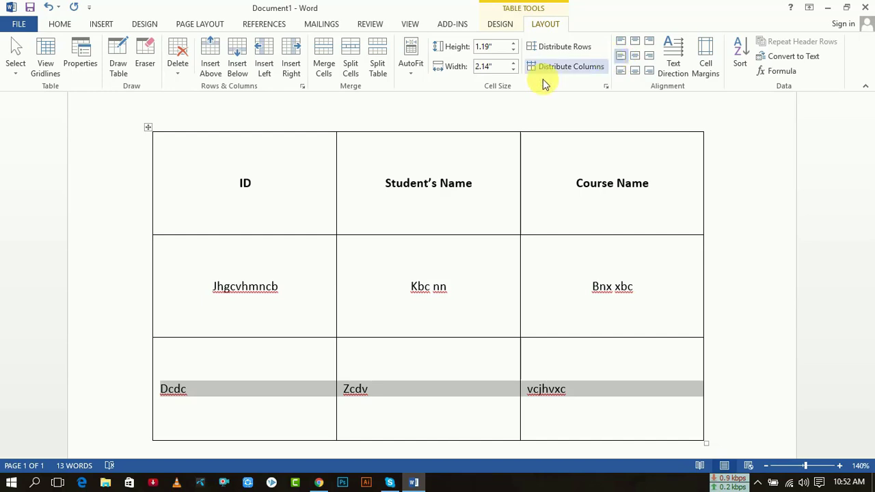
pyautogui.click(635, 56)
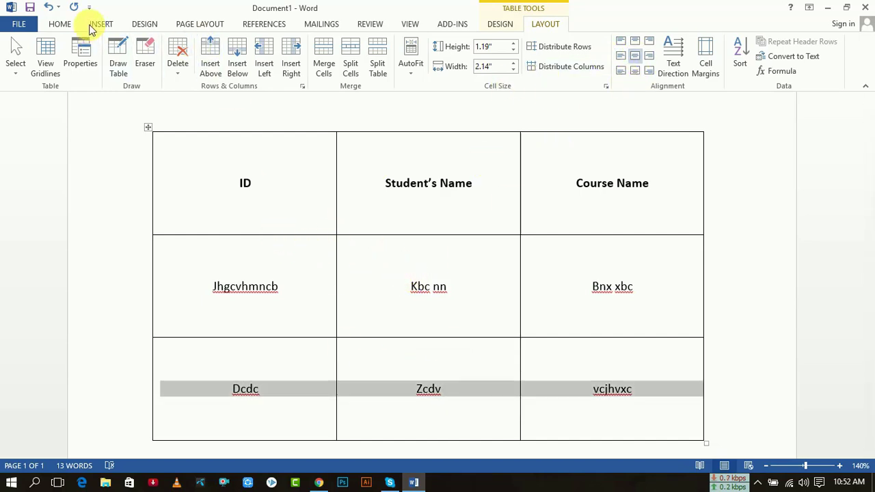
pyautogui.click(60, 24)
# Step: Turn off bold and italic on Dcdc, Zcdv and vcjhvxc so they are plain text
pyautogui.click(111, 65)
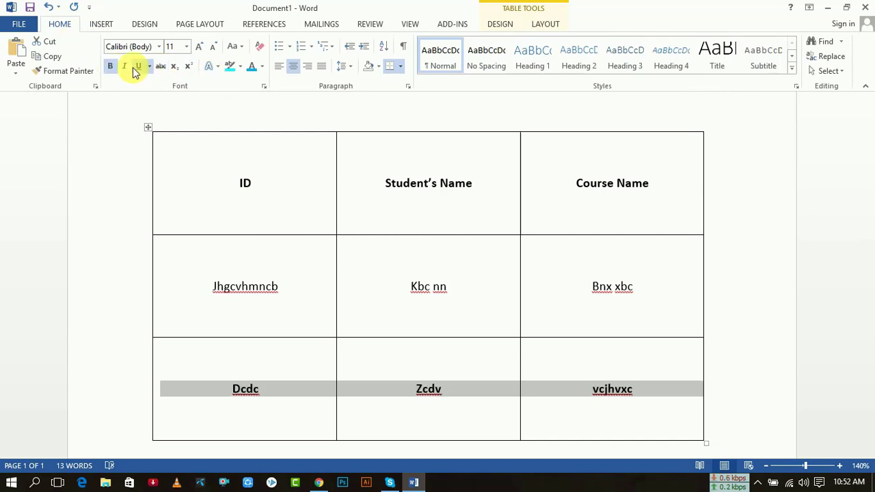
pyautogui.click(125, 66)
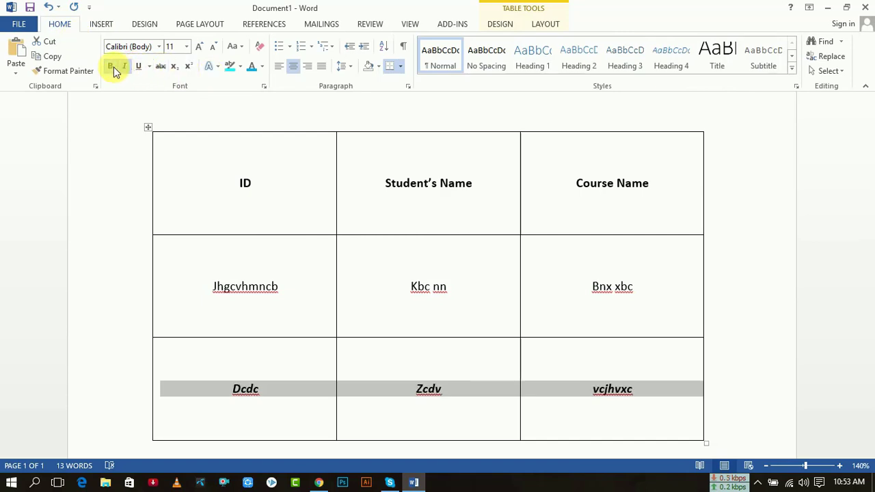
pyautogui.click(111, 66)
pyautogui.click(125, 66)
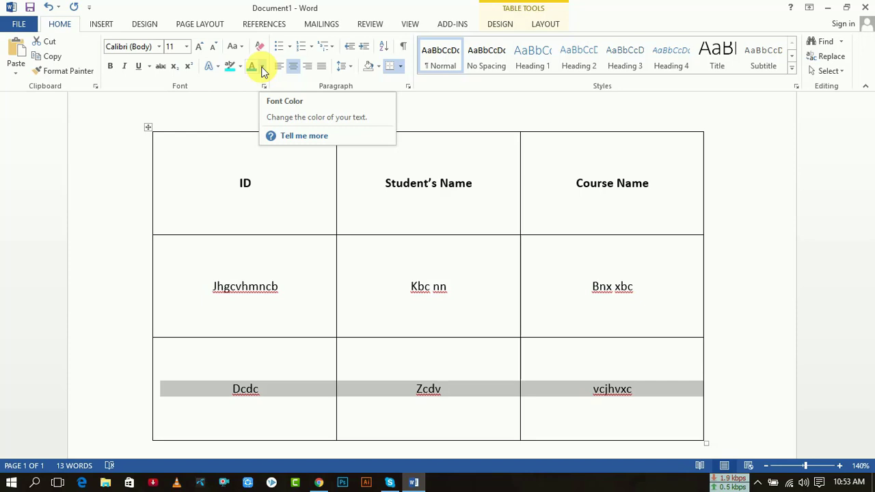
pyautogui.click(478, 270)
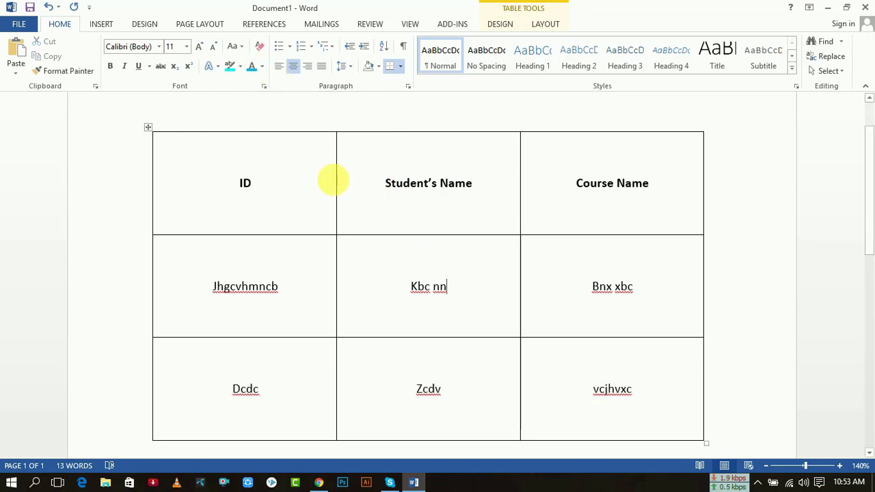
# Step: Narrow the ID column, adjust the Course Name column, and shorten all three rows
pyautogui.moveTo(337, 187); pyautogui.dragTo(233, 187)
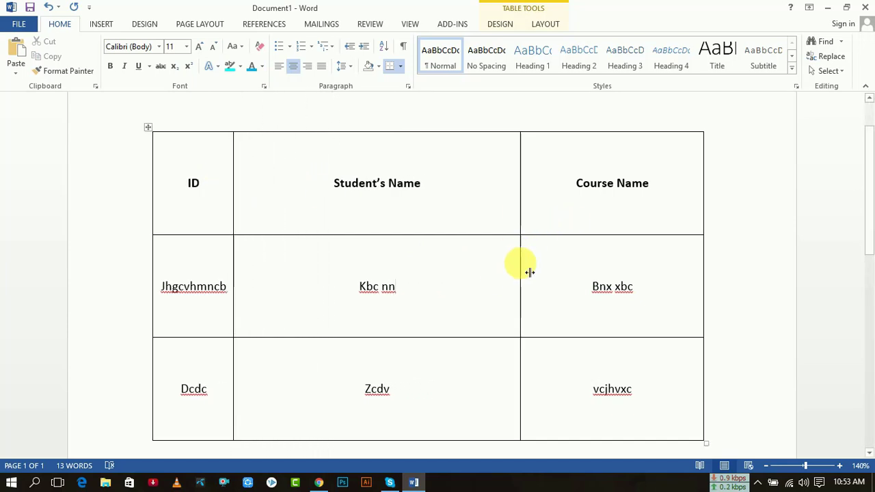
pyautogui.moveTo(527, 261)
pyautogui.mouseDown()
pyautogui.moveTo(506, 258)
pyautogui.moveTo(509, 251)
pyautogui.mouseUp()
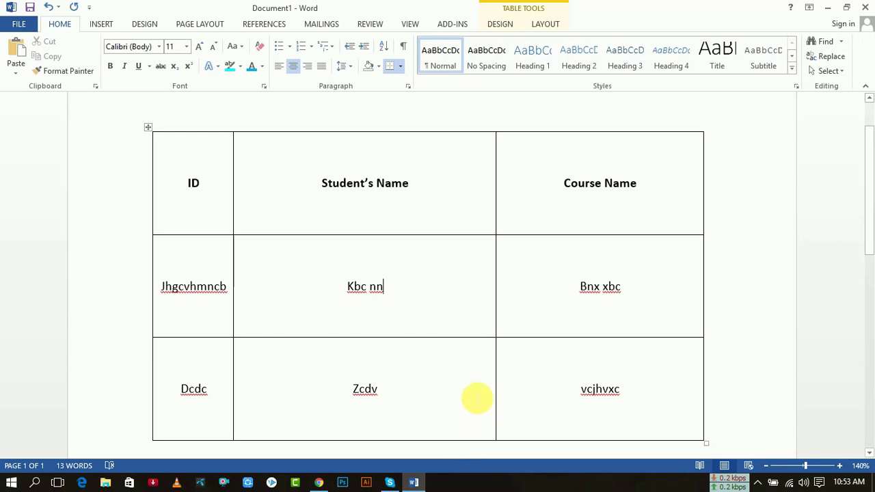
pyautogui.moveTo(471, 441); pyautogui.dragTo(471, 389)
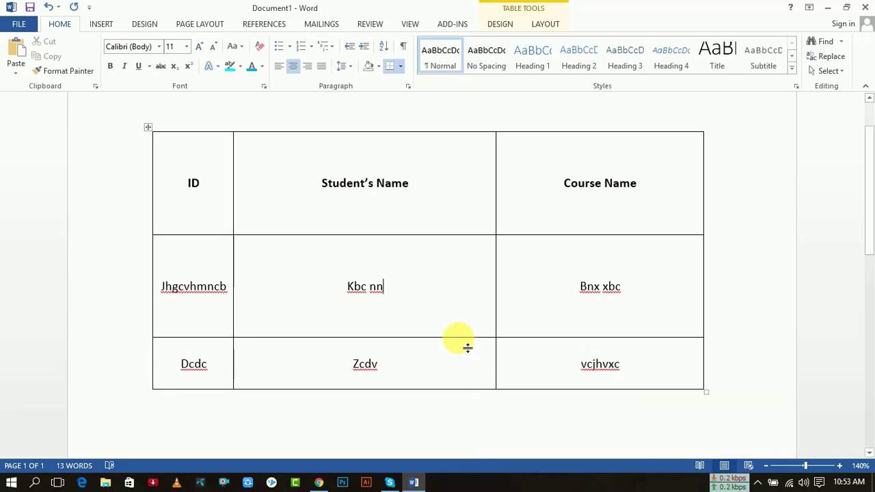
pyautogui.moveTo(467, 337); pyautogui.dragTo(465, 282)
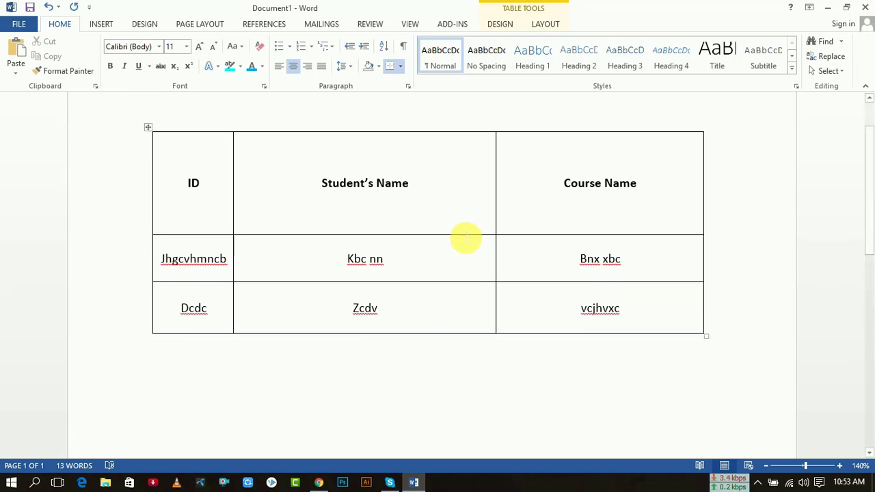
pyautogui.moveTo(470, 236); pyautogui.dragTo(478, 187)
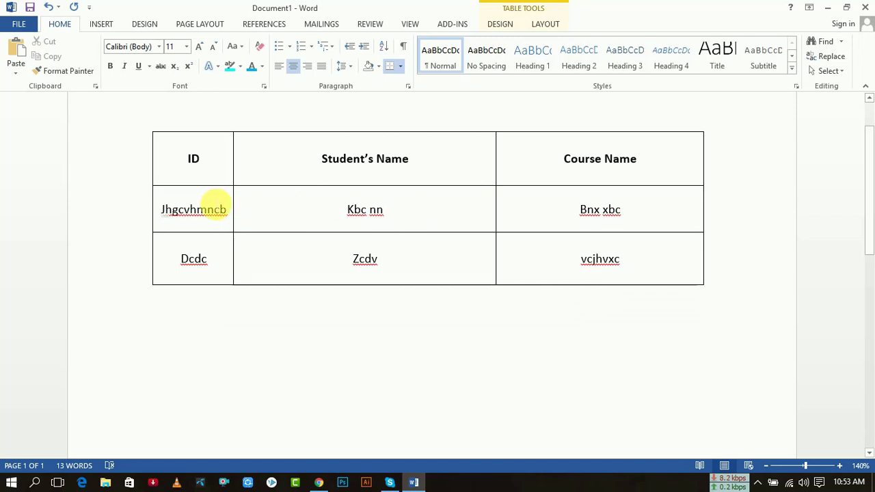
pyautogui.moveTo(213, 206); pyautogui.dragTo(556, 218)
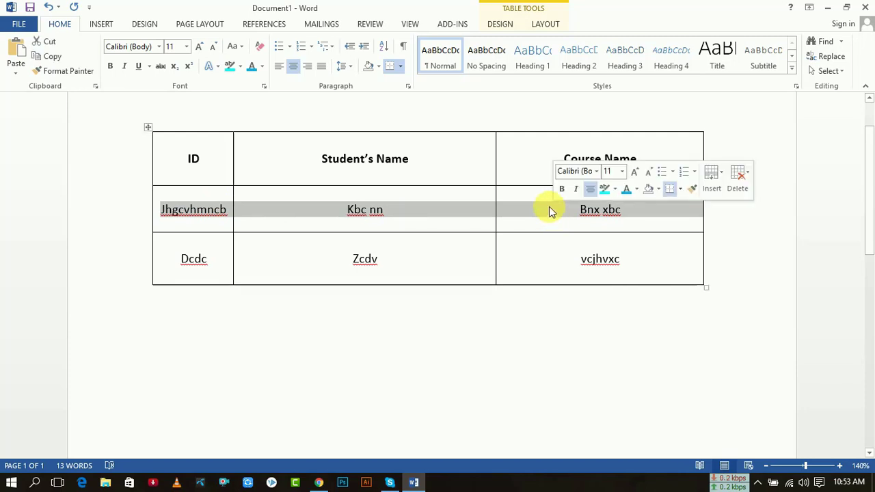
pyautogui.click(540, 200)
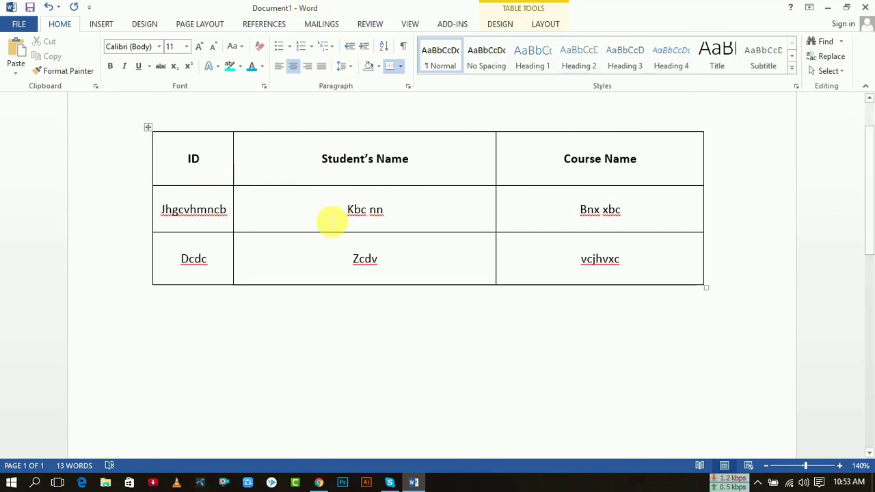
pyautogui.click(223, 209)
pyautogui.moveTo(222, 209)
pyautogui.mouseDown()
pyautogui.moveTo(534, 224)
pyautogui.moveTo(423, 213)
pyautogui.mouseUp()
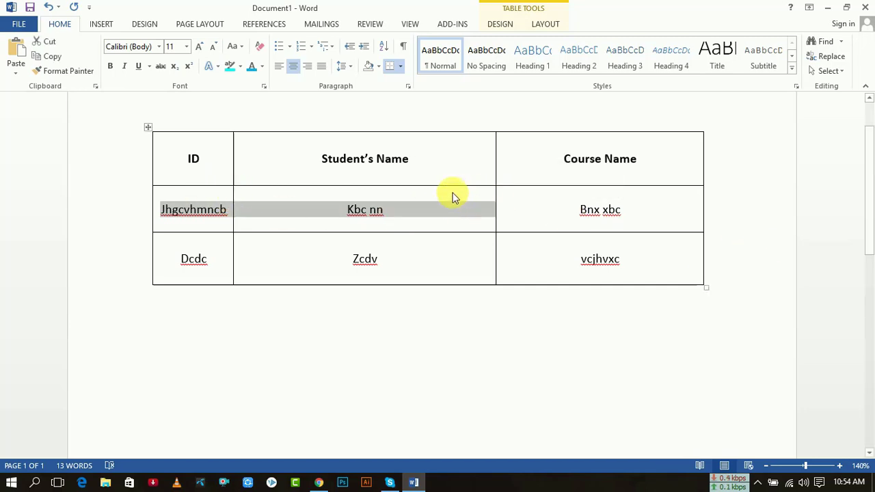
pyautogui.click(376, 205)
pyautogui.moveTo(214, 207)
pyautogui.mouseDown()
pyautogui.moveTo(538, 219)
pyautogui.moveTo(437, 208)
pyautogui.mouseUp()
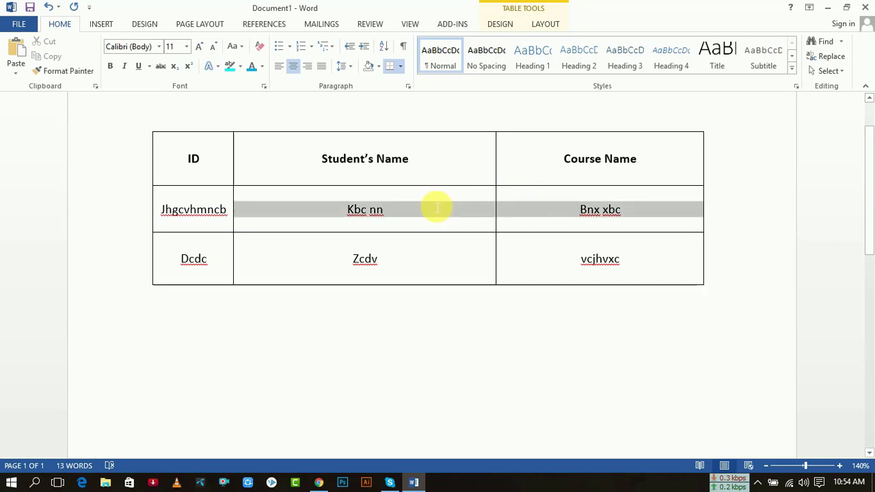
pyautogui.moveTo(439, 205)
pyautogui.mouseDown()
pyautogui.moveTo(185, 209)
pyautogui.moveTo(205, 209)
pyautogui.mouseUp()
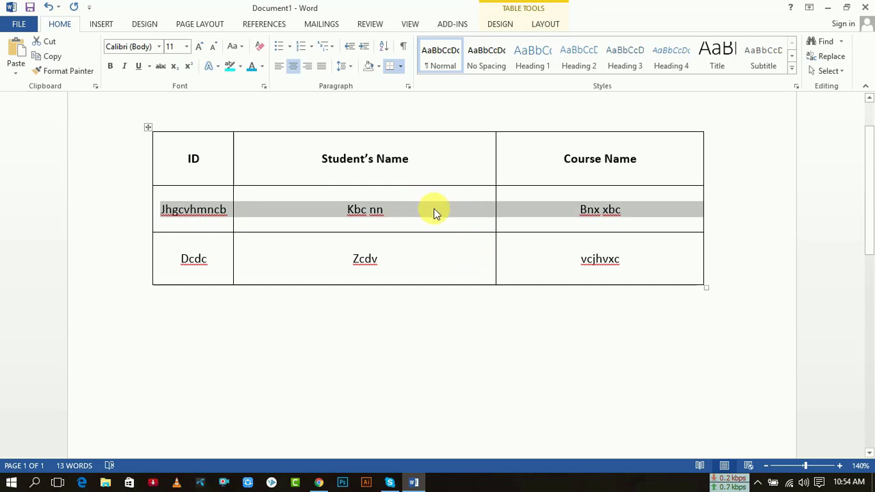
pyautogui.rightClick(472, 212)
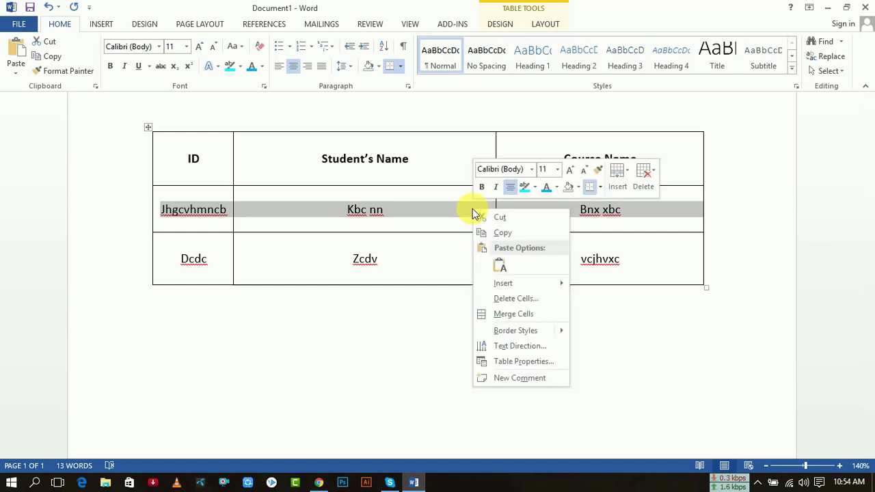
pyautogui.click(519, 318)
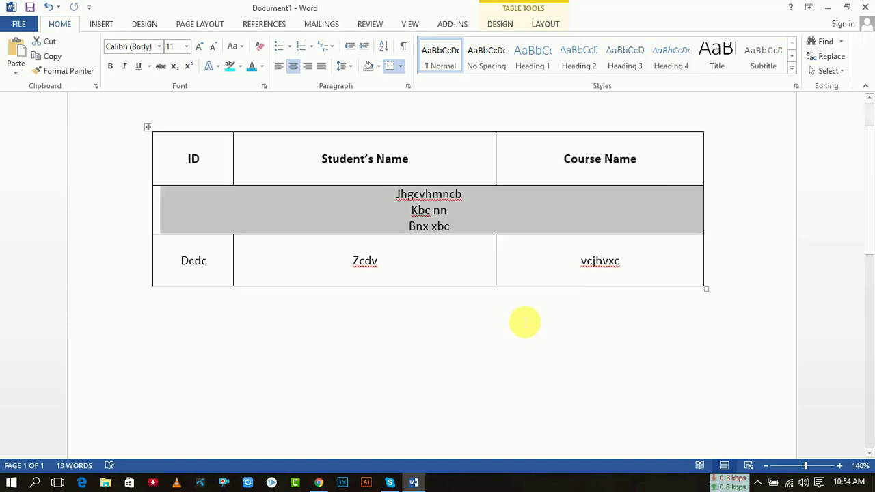
pyautogui.click(556, 216)
pyautogui.moveTo(488, 230); pyautogui.dragTo(391, 194)
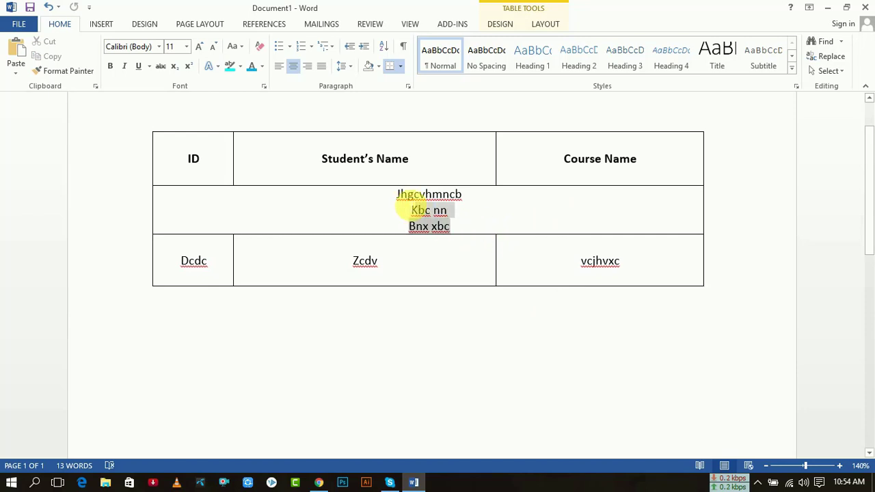
pyautogui.press('Delete')
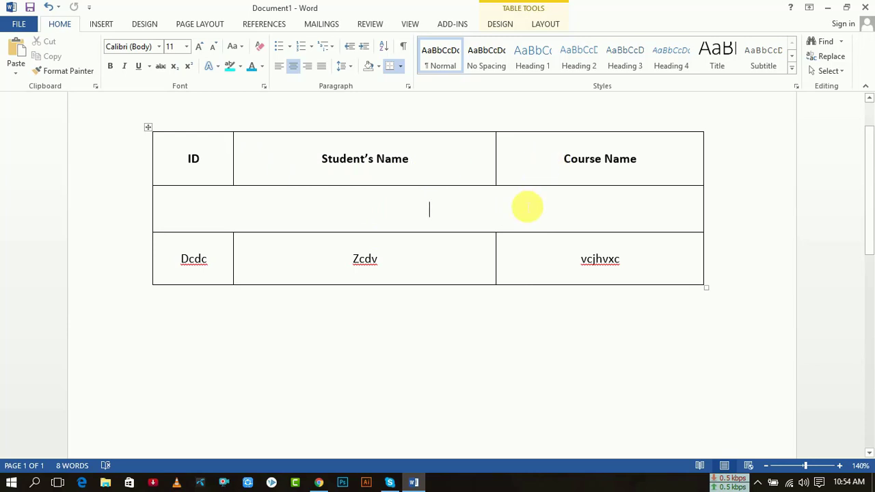
pyautogui.hotkey('ctrl', 'z')
pyautogui.hotkey('ctrl', 'z')
# Step: Undo the row merge, then merge the Course Name, Bnx xbc and vcjhvxc cells into one
pyautogui.click(552, 172)
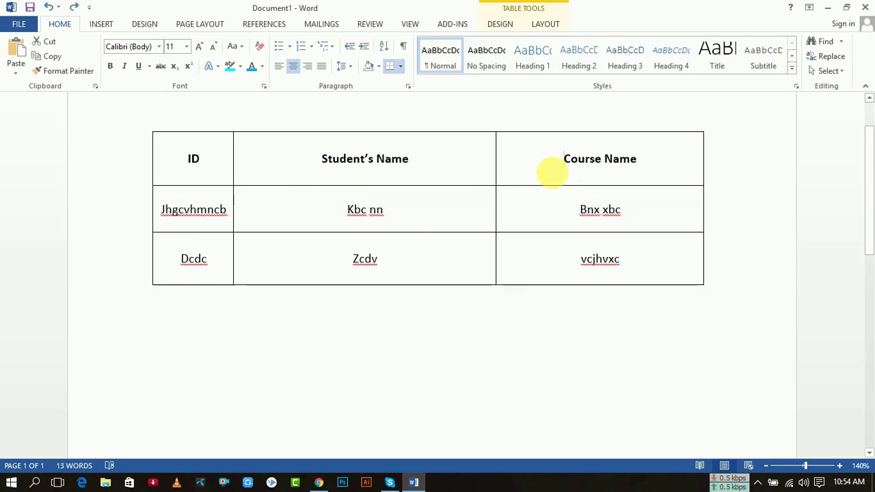
pyautogui.moveTo(545, 201); pyautogui.dragTo(542, 259)
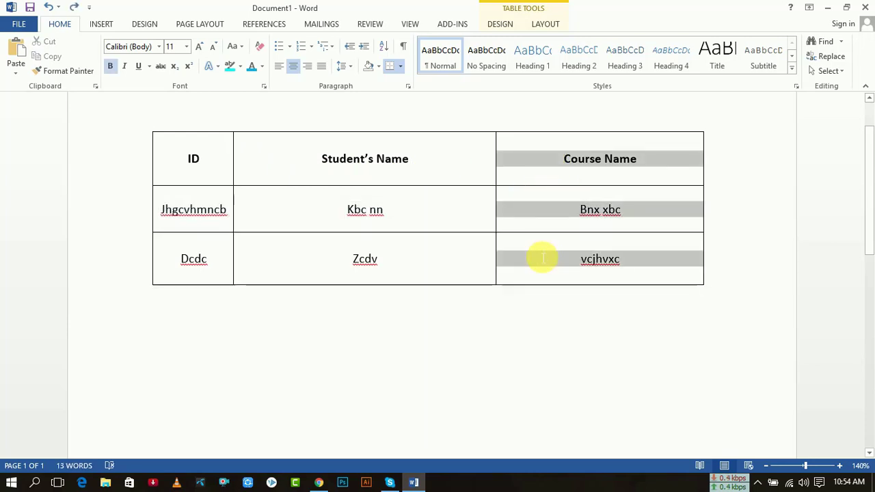
pyautogui.click(541, 165)
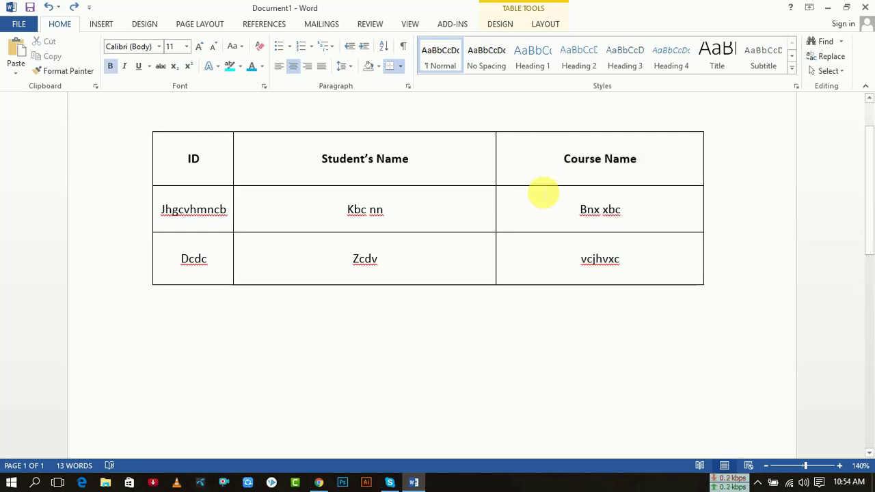
pyautogui.keyDown('shift'); pyautogui.click(543, 194); pyautogui.keyUp('shift')
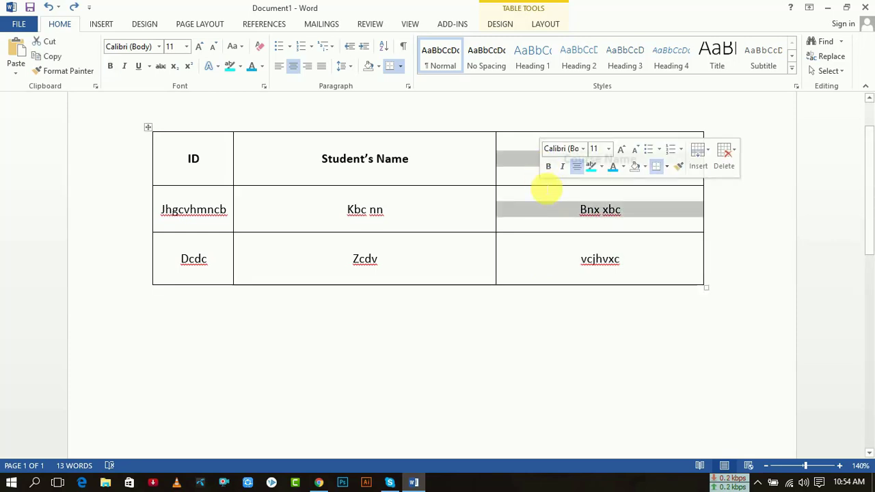
pyautogui.moveTo(528, 179); pyautogui.dragTo(527, 283)
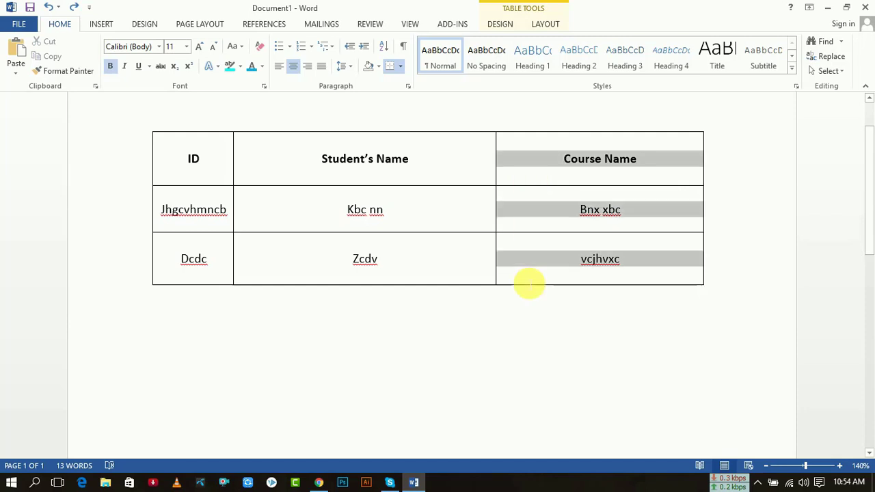
pyautogui.rightClick(550, 209)
pyautogui.click(592, 315)
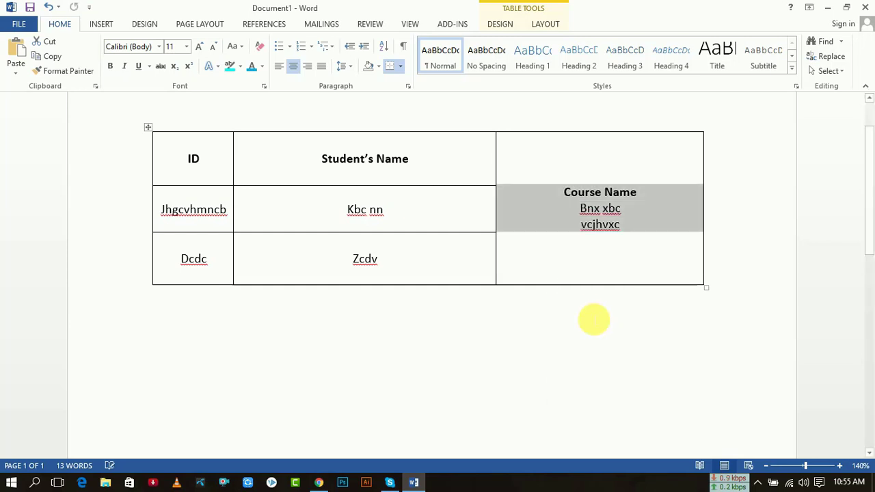
pyautogui.click(565, 241)
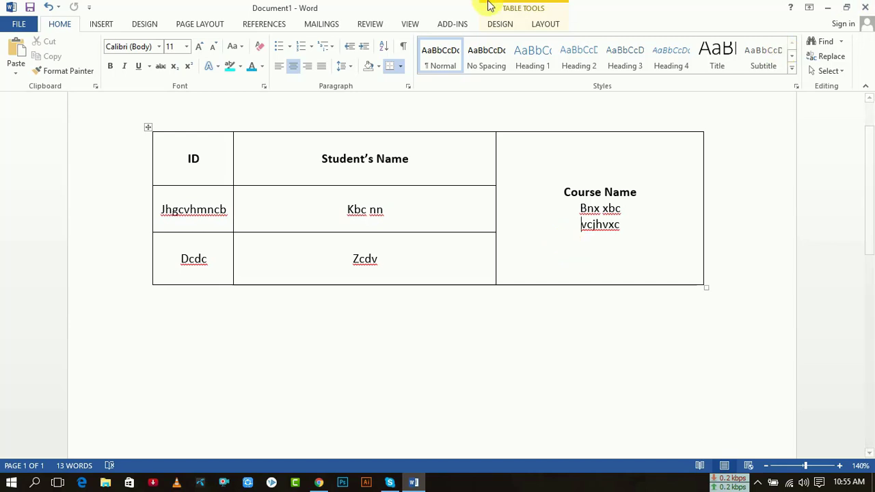
# Step: Switch to the INSERT ribbon and glance at the Table dropdown
pyautogui.click(99, 26)
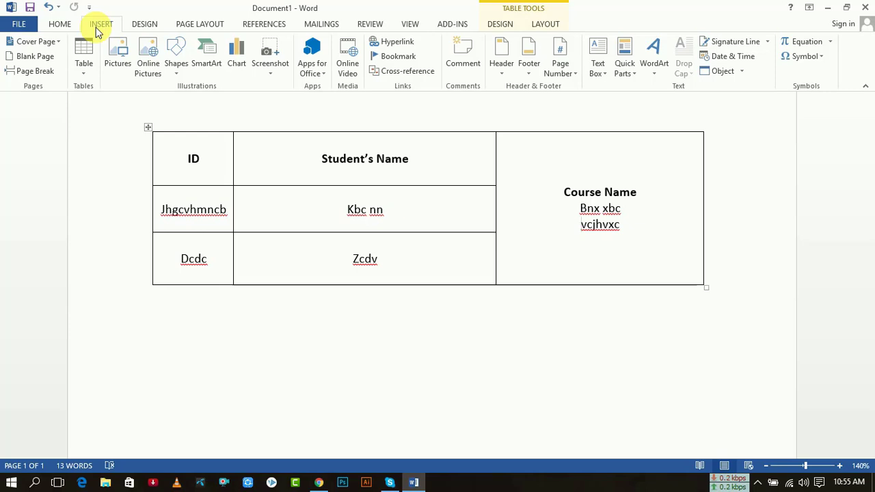
pyautogui.click(85, 65)
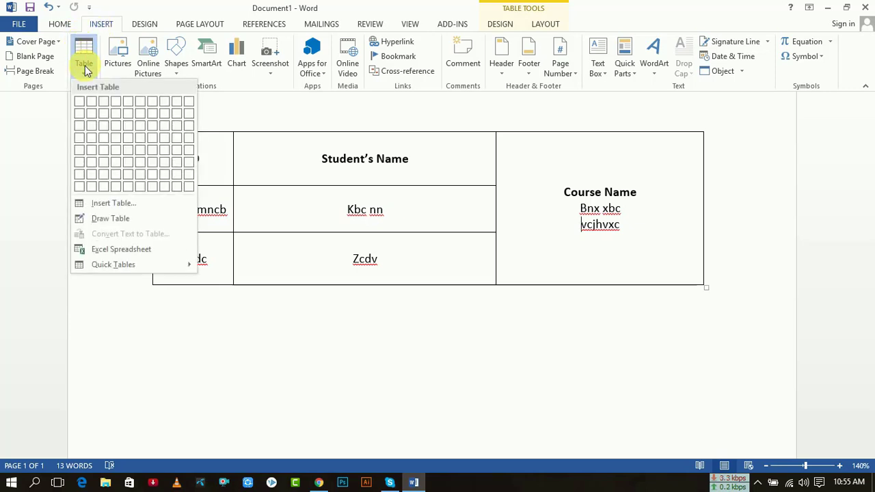
pyautogui.click(85, 66)
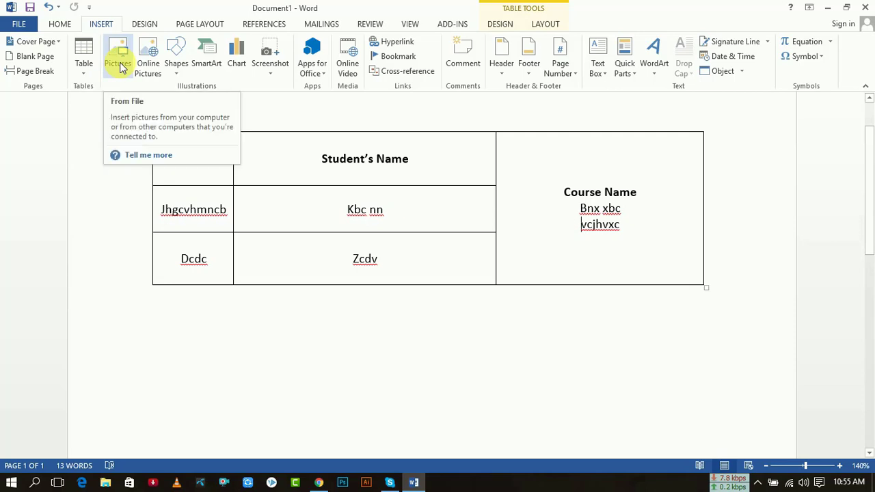